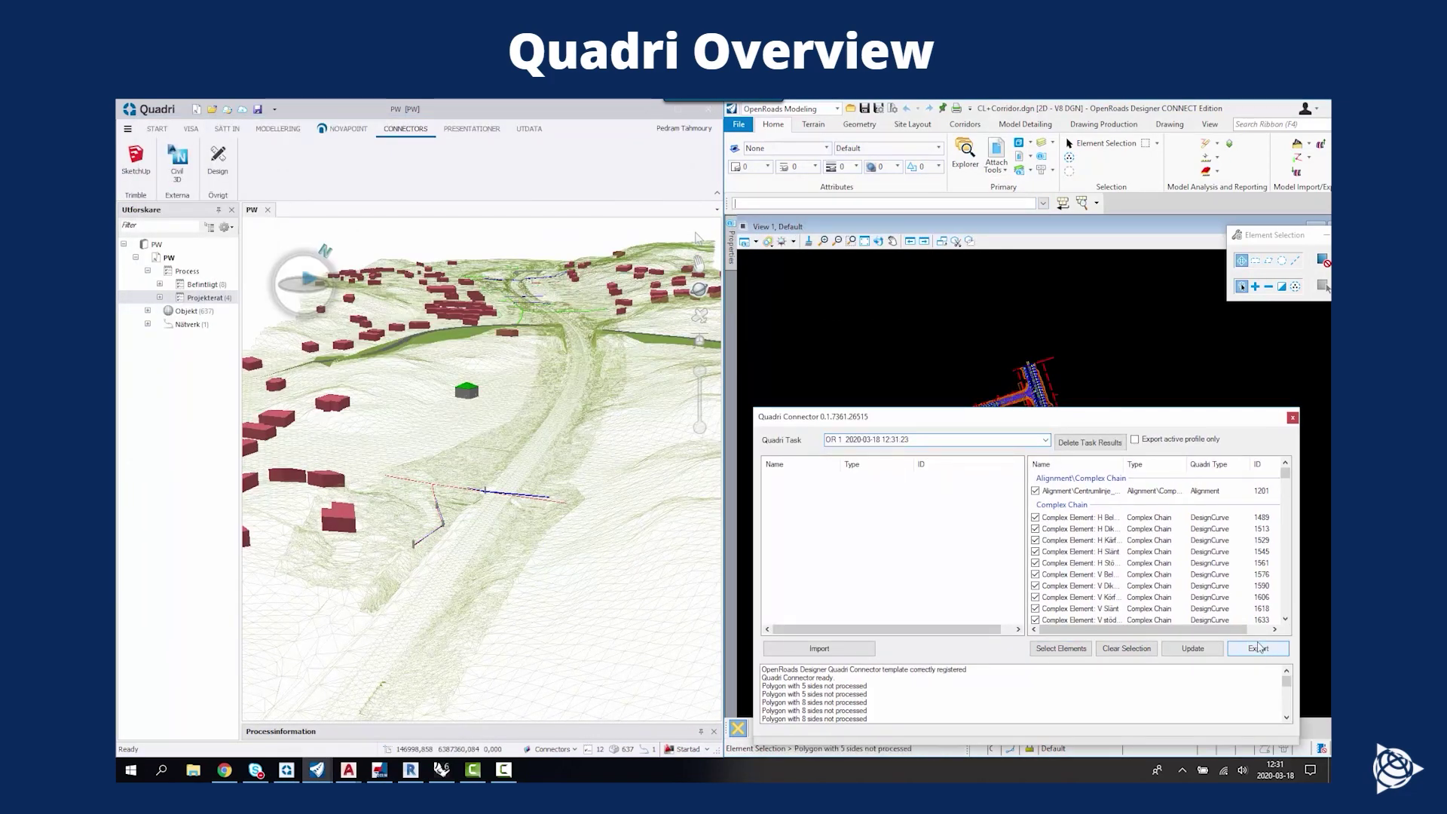
Review the OpenRoads, Tekla and Grasshopper connectors, then show Demo Project RV3's junction view in Quadri.
click(1257, 648)
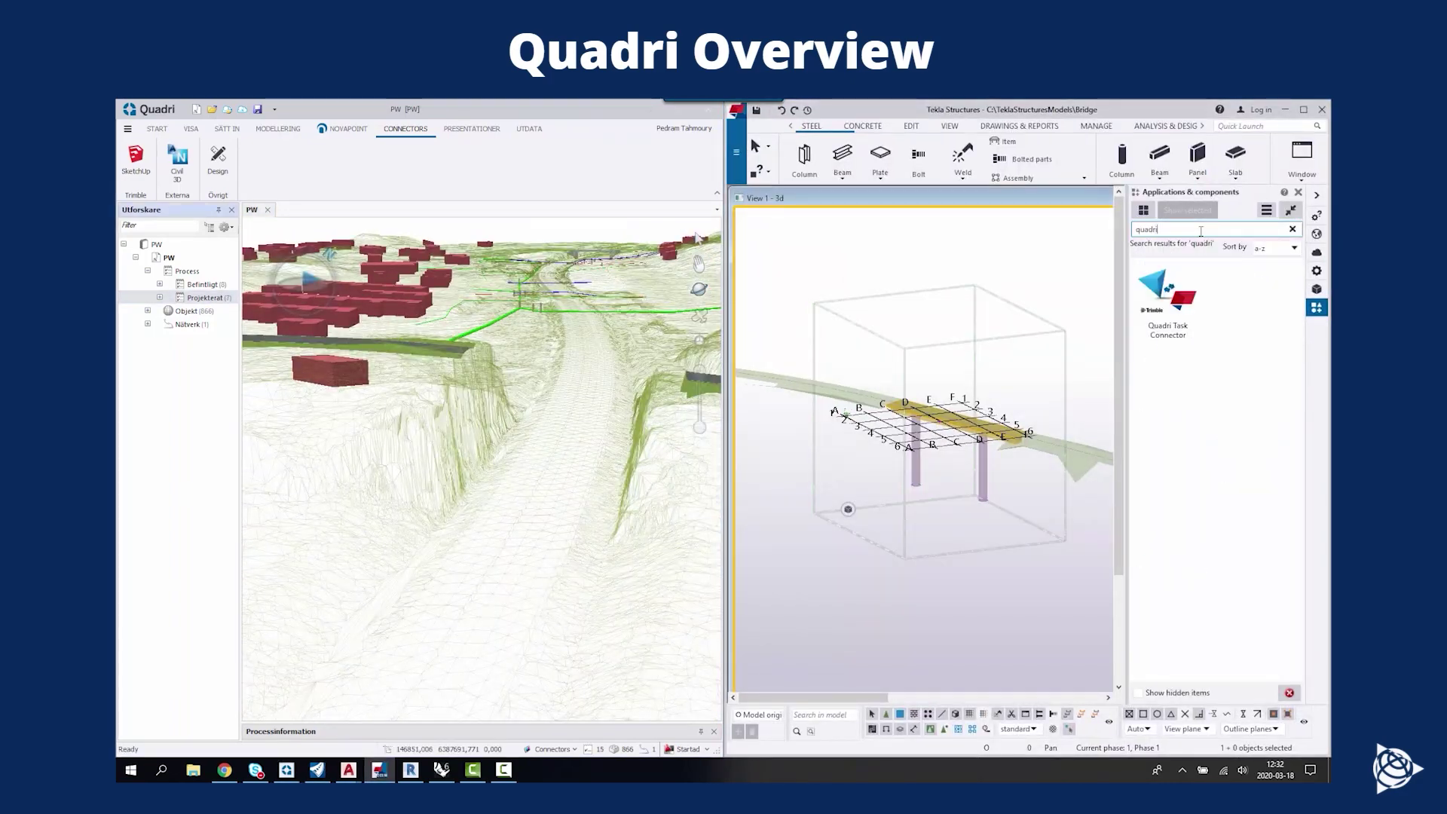
click(1167, 298)
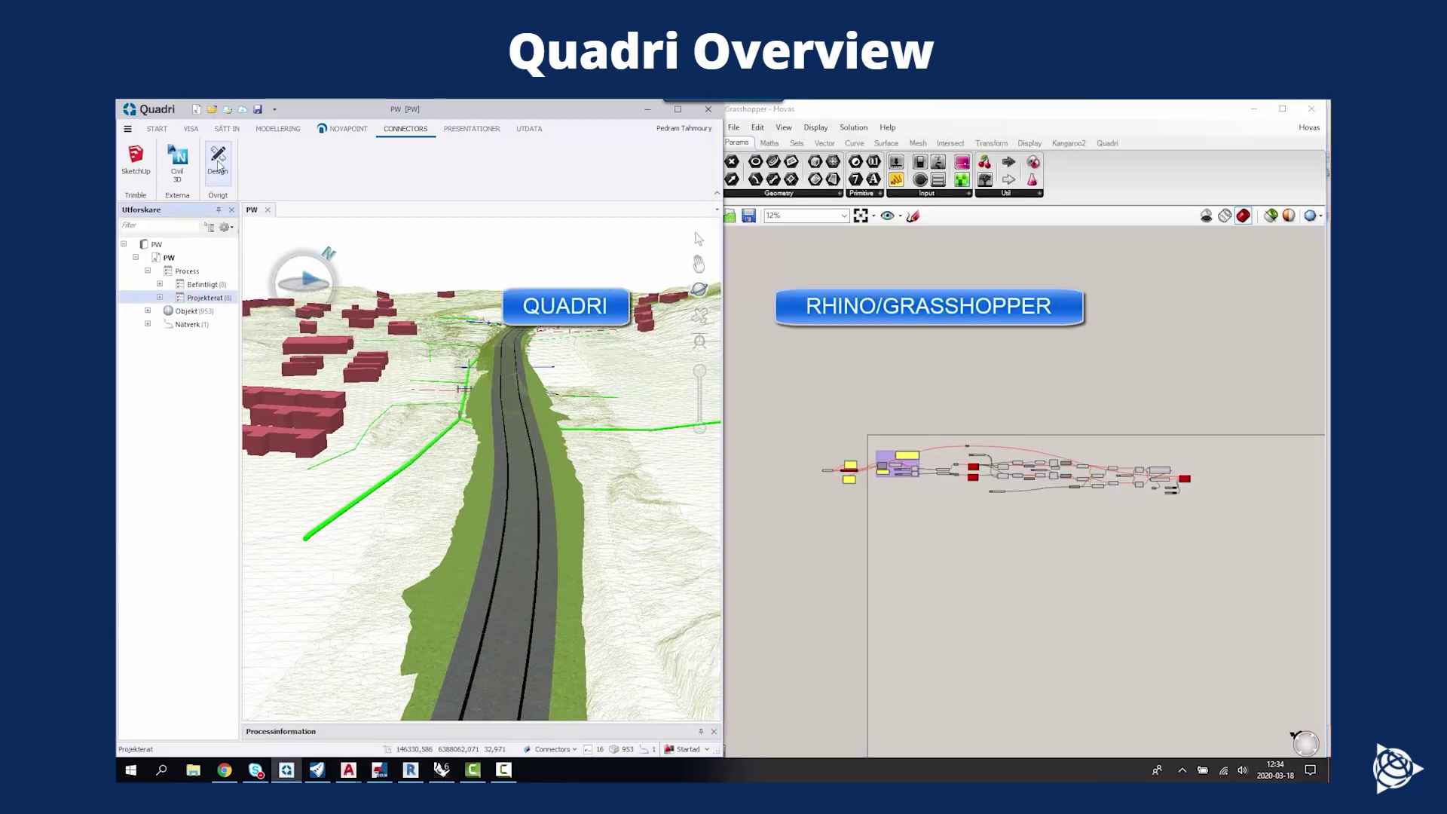
click(217, 160)
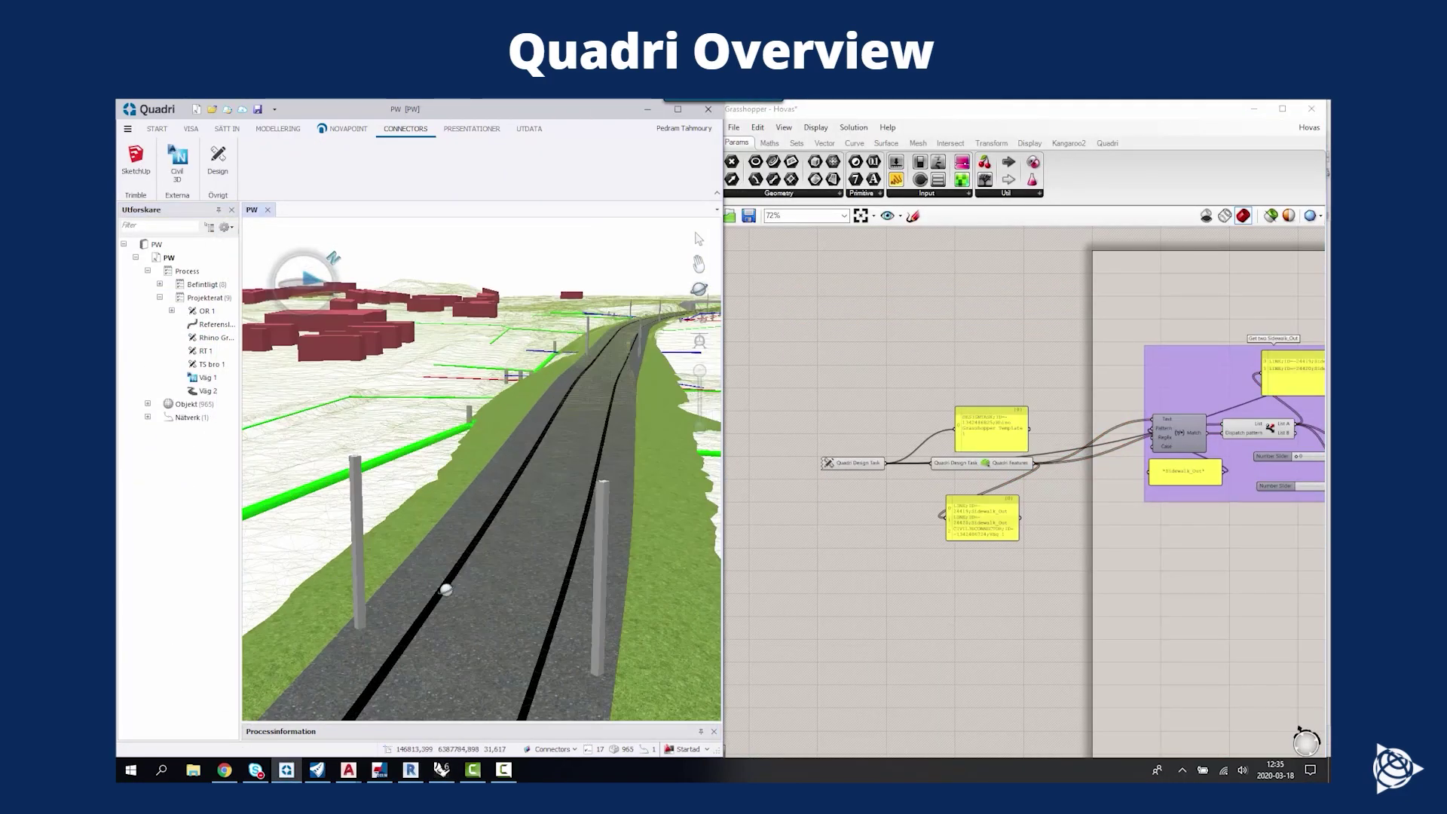
right_drag(1115, 519, 1046, 540)
scroll(1036, 537, down, 1)
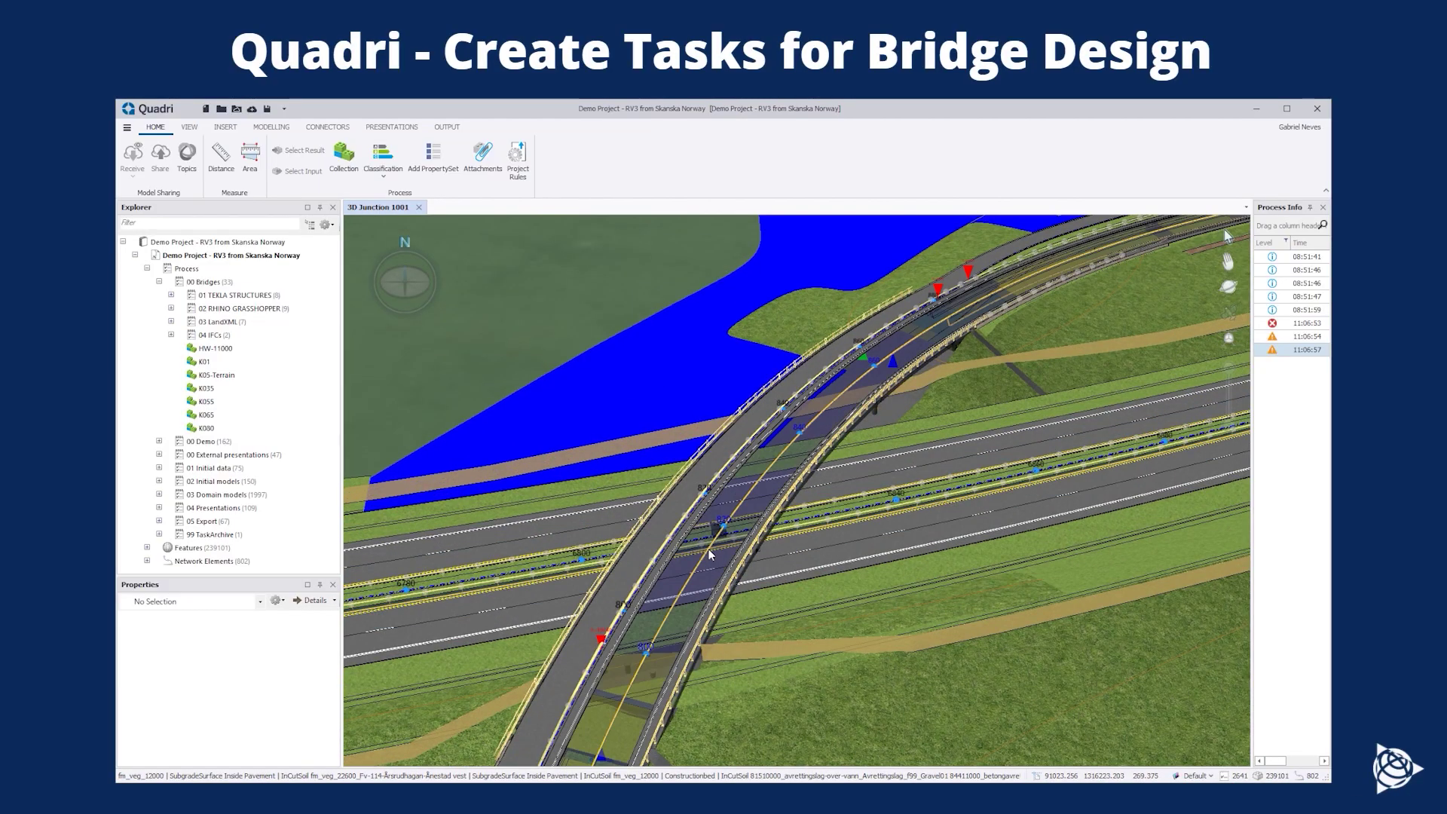
Create a new collection task under 00 Bridges named 'BRIDGE'.
click(210, 282)
click(343, 156)
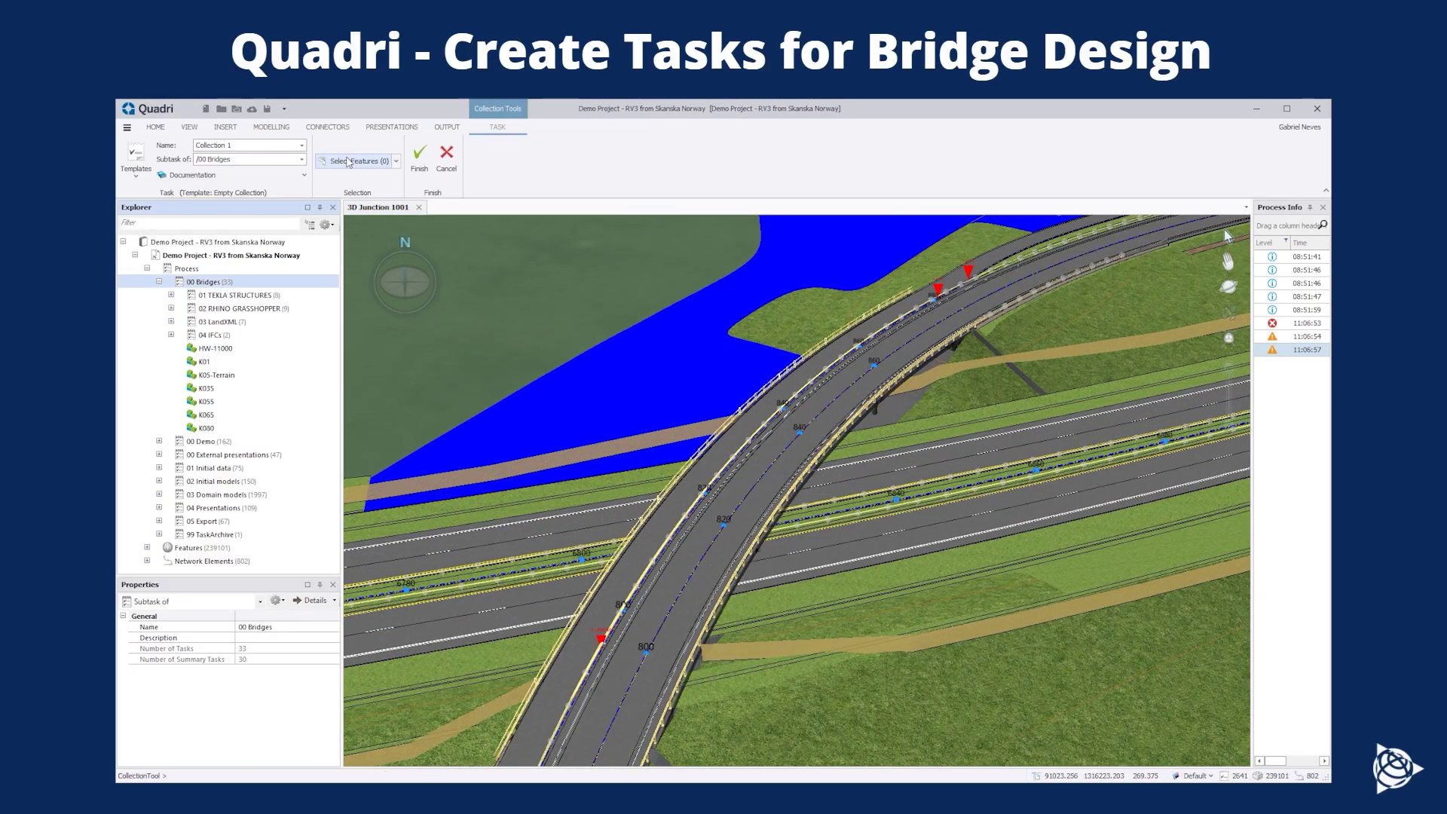
triple_click(226, 145)
text(BRIDGE K065)
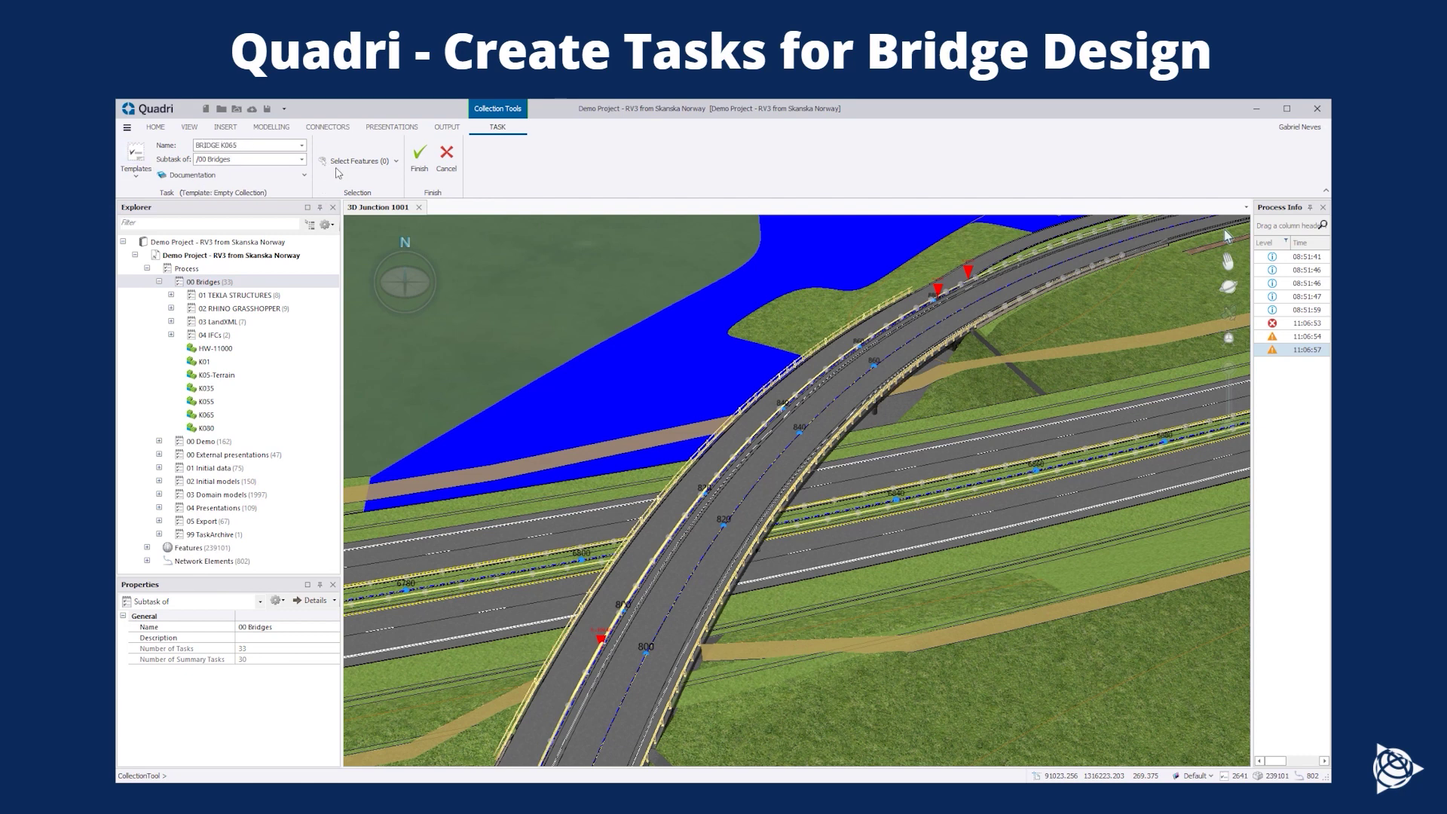
Give the collection the 22600 road tasks, LinearElement and StakeOutStringTopLevel features, and finish it.
click(343, 161)
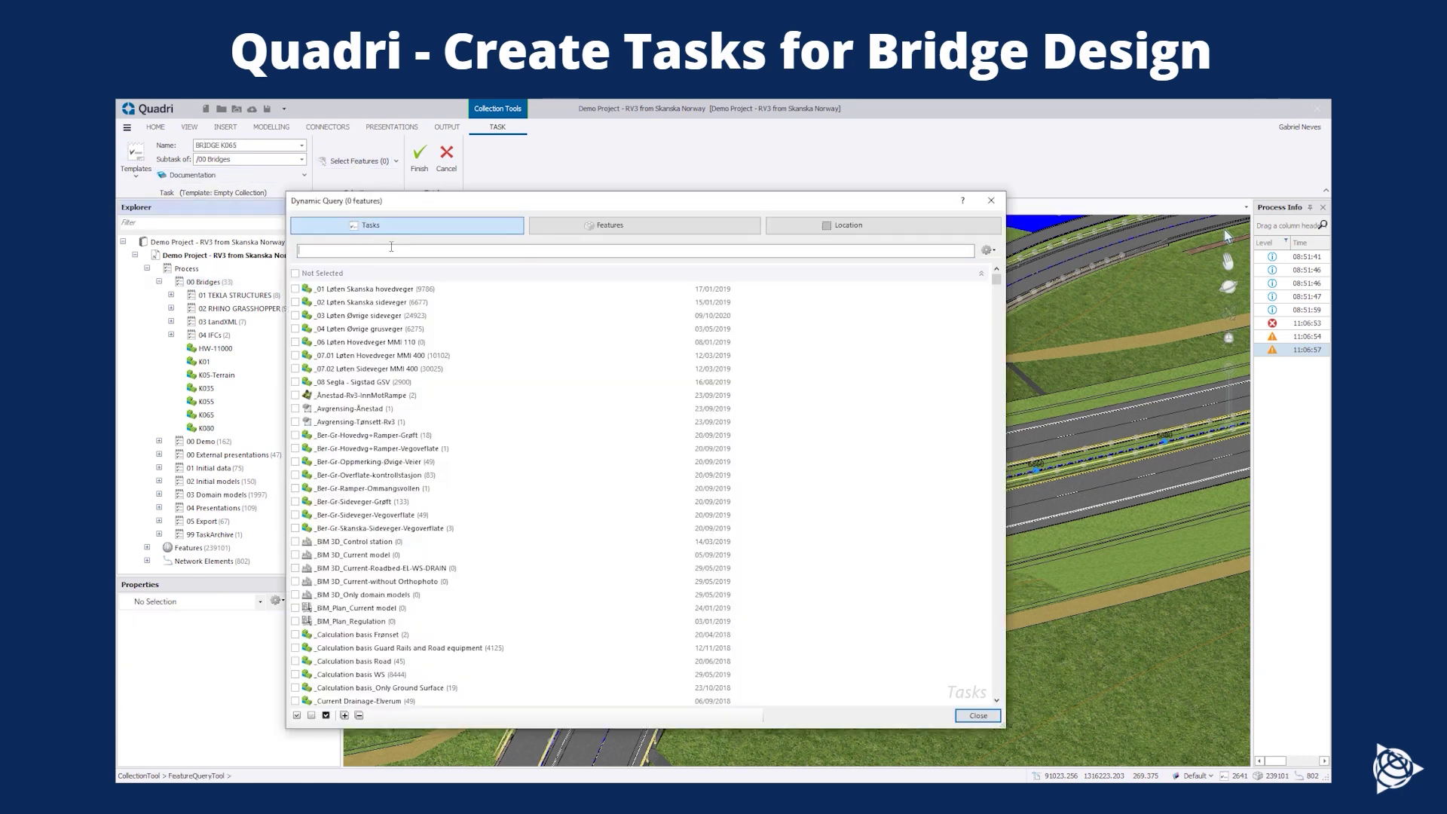
click(296, 343)
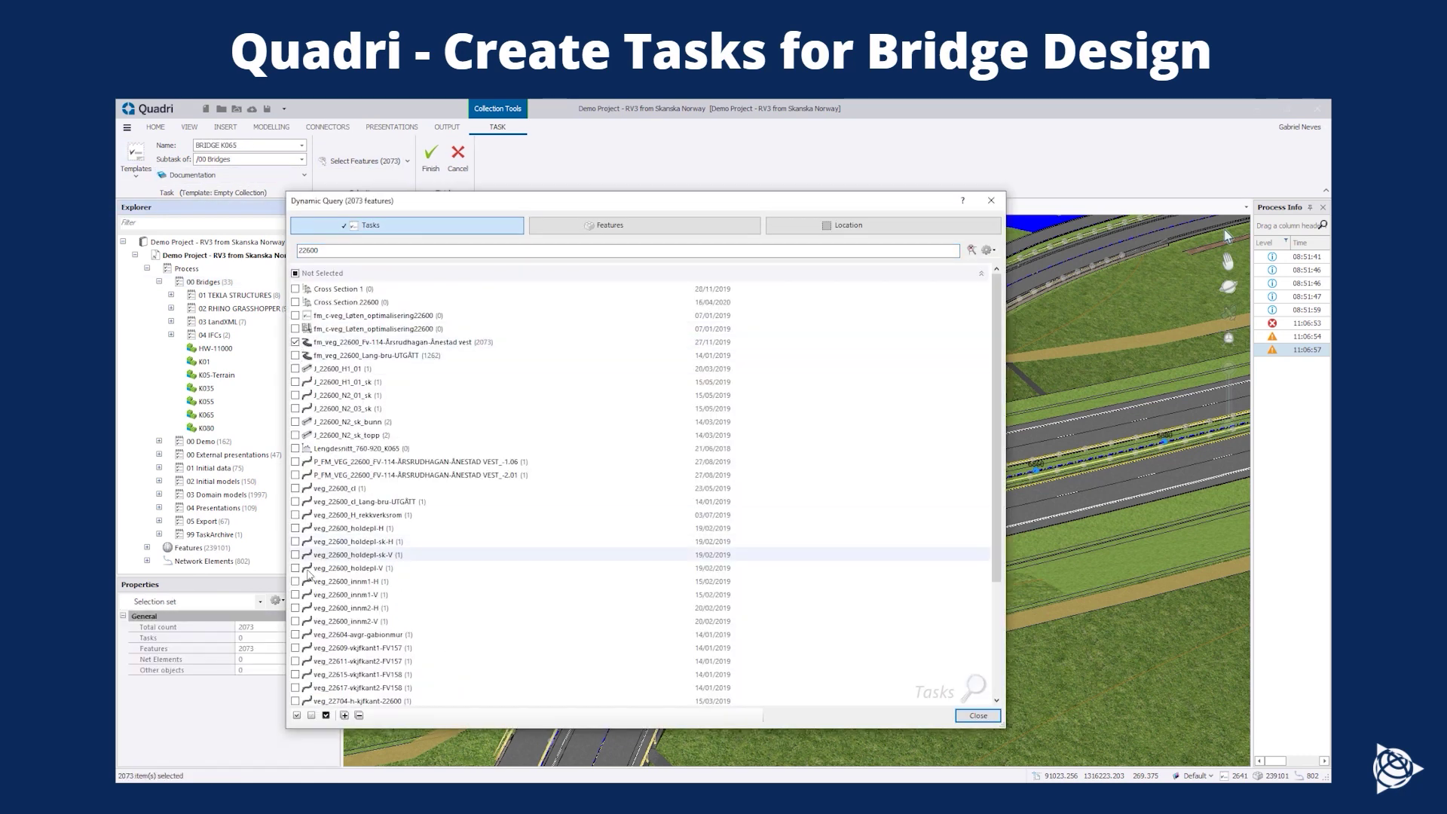
scroll(348, 359, down, 4)
click(294, 327)
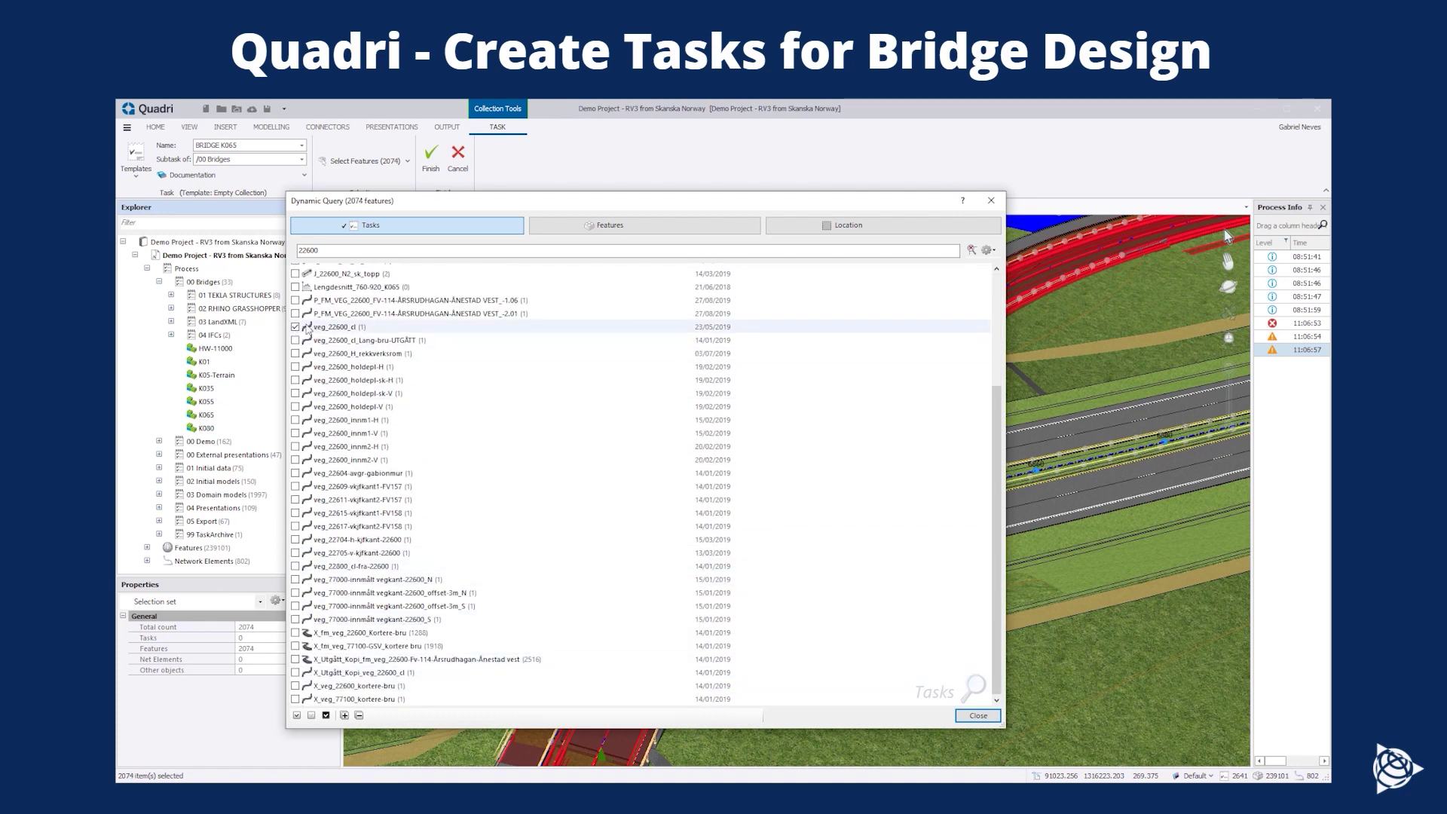
click(644, 226)
click(295, 446)
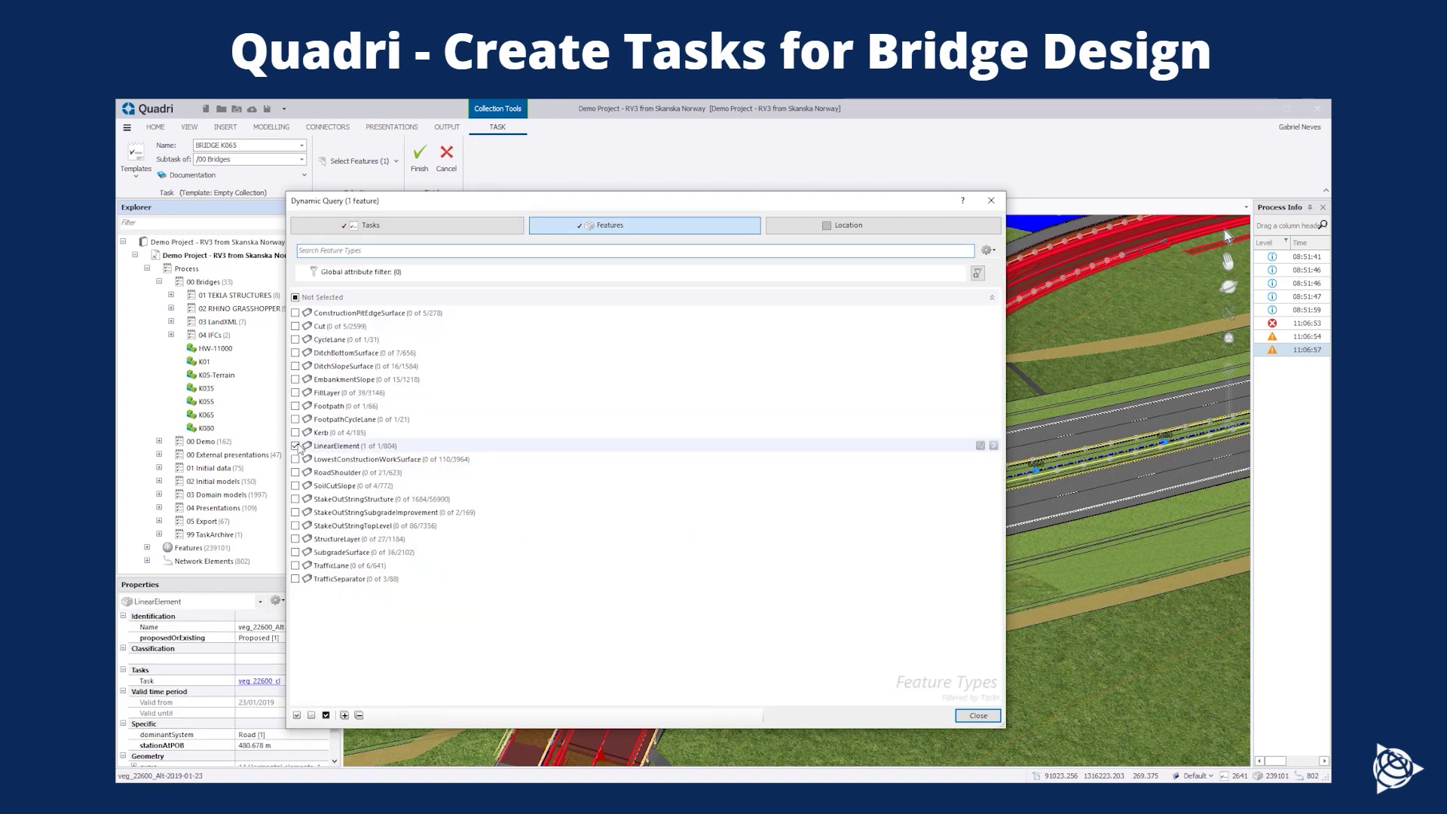
click(295, 525)
click(428, 156)
click(424, 155)
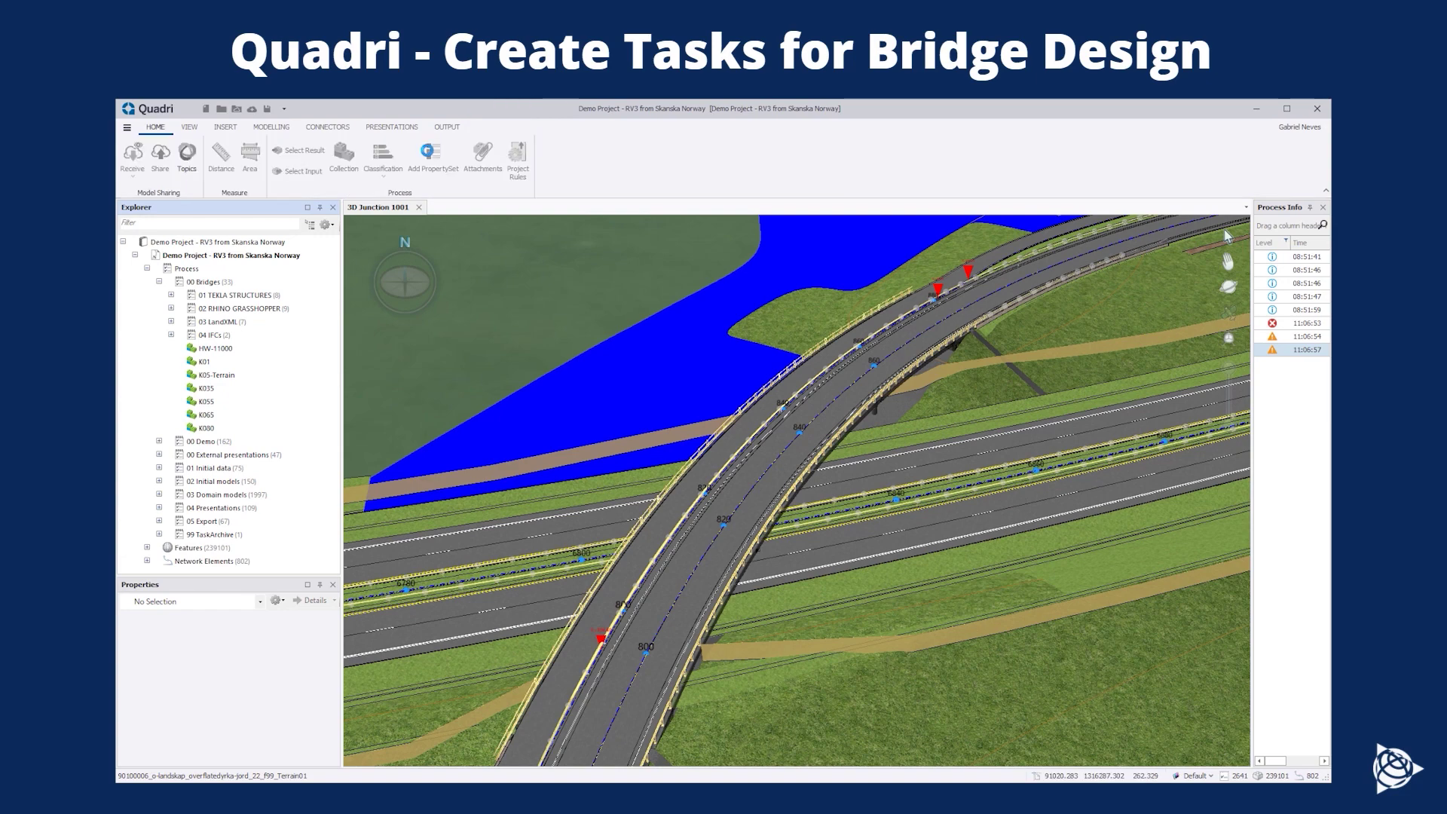
Show BRIDGE K065 in its own 3D view.
right_click(219, 348)
click(264, 465)
scroll(635, 438, up, 5)
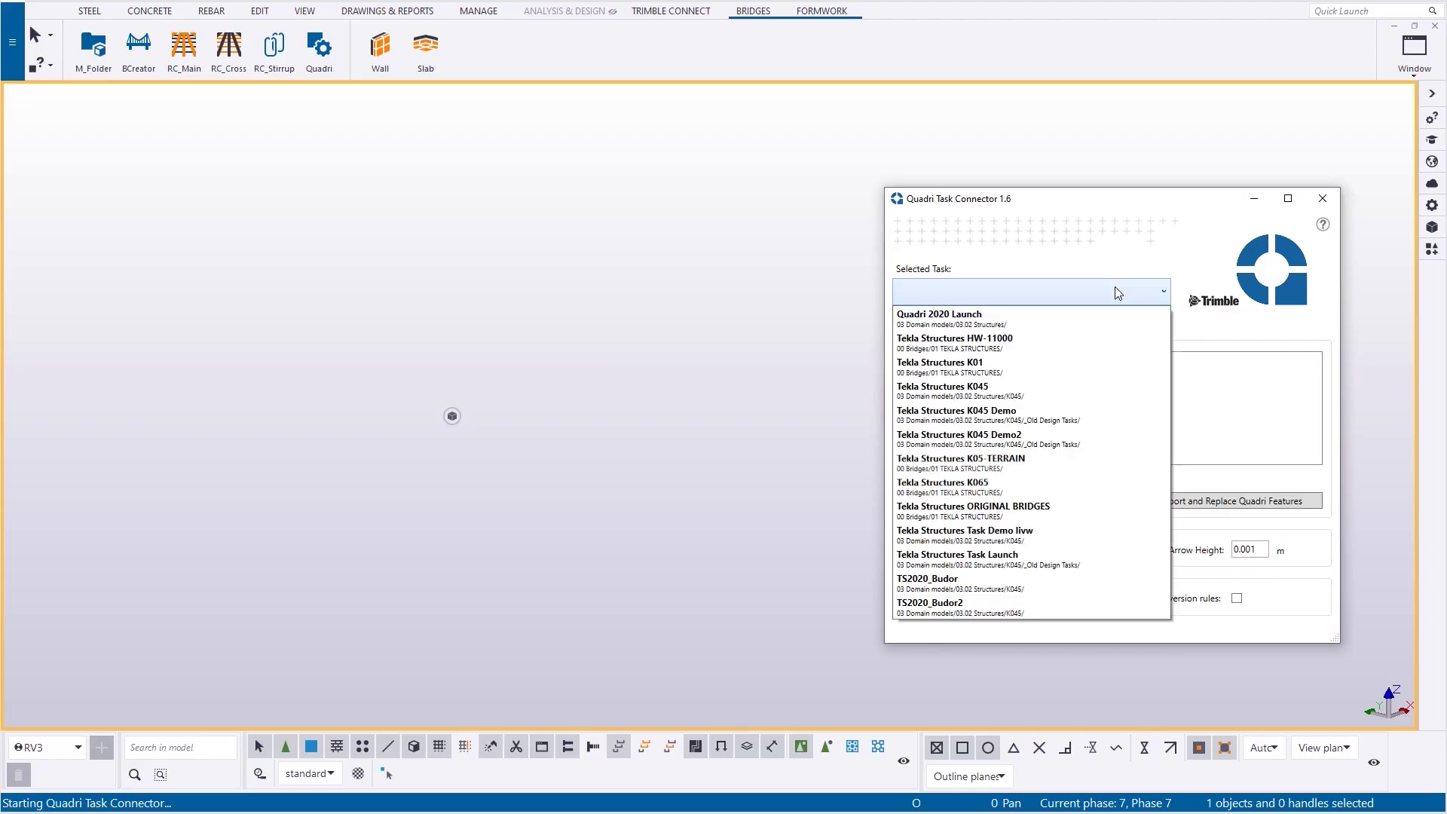
Import the K065 pavement centre line and H. Skulder 1 stake-out lines, then close the connector.
click(1014, 490)
click(778, 209)
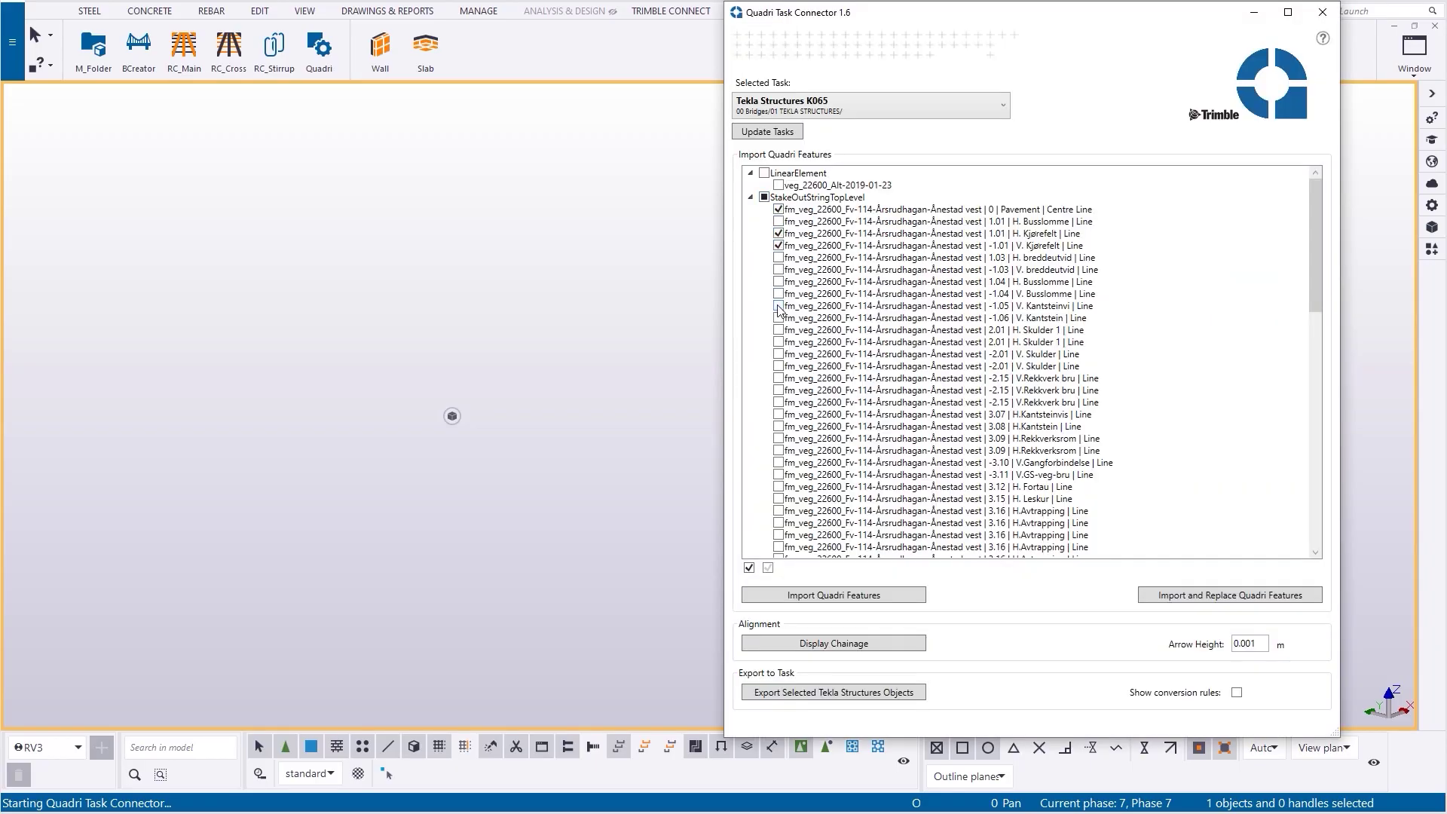
click(779, 342)
click(872, 595)
click(410, 443)
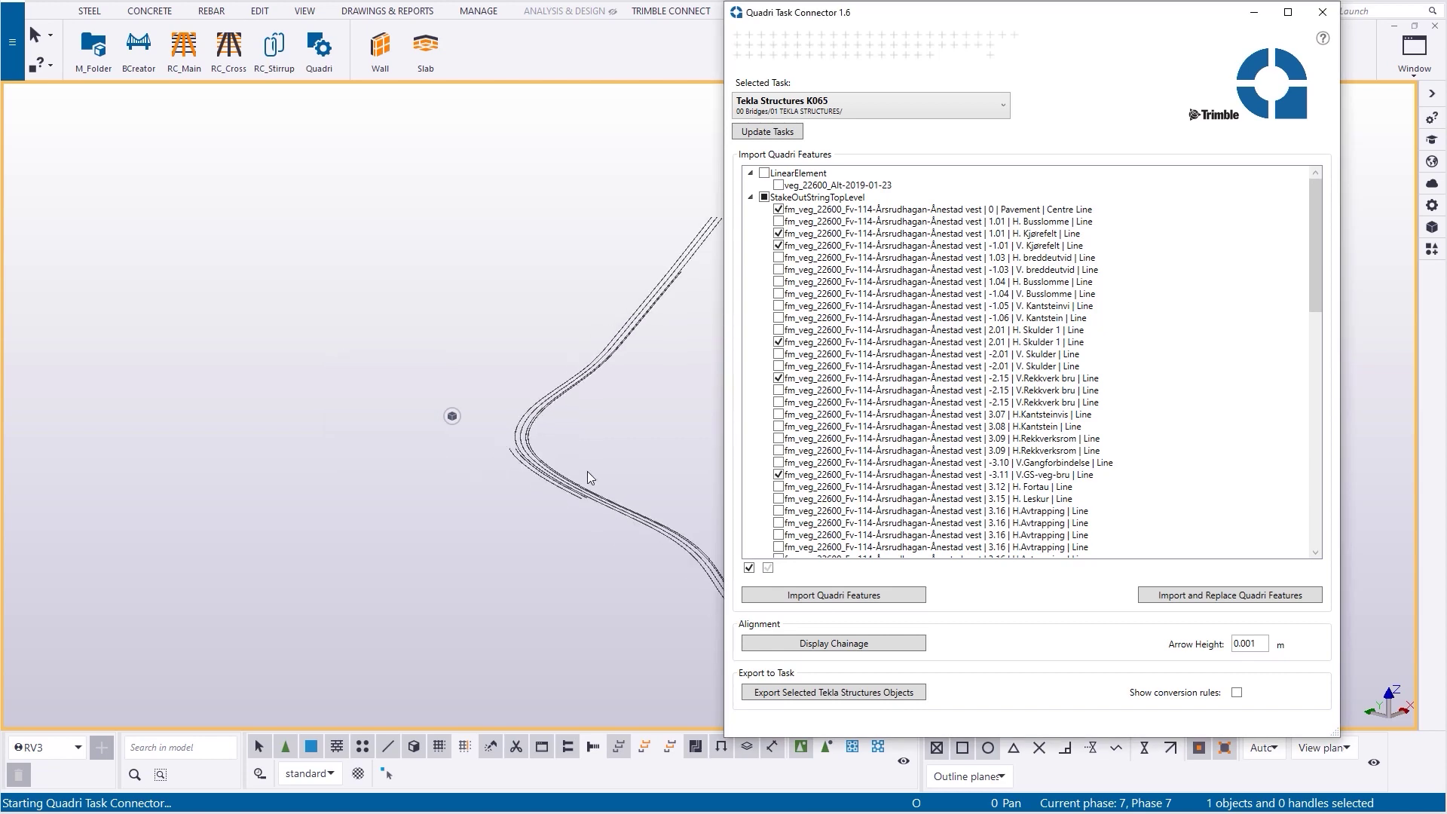
scroll(588, 472, up, 3)
scroll(422, 459, up, 5)
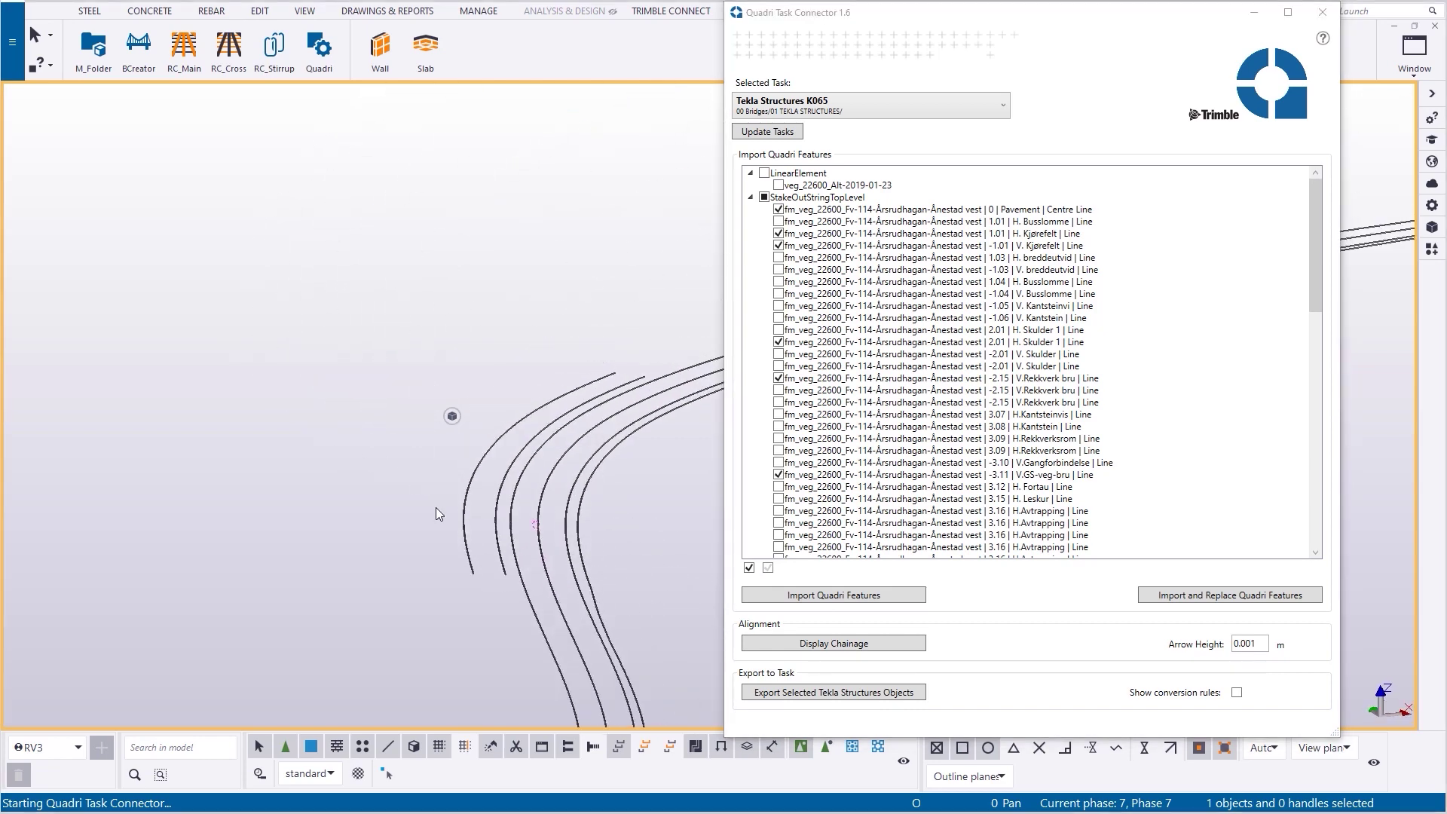
scroll(420, 461, down, 3)
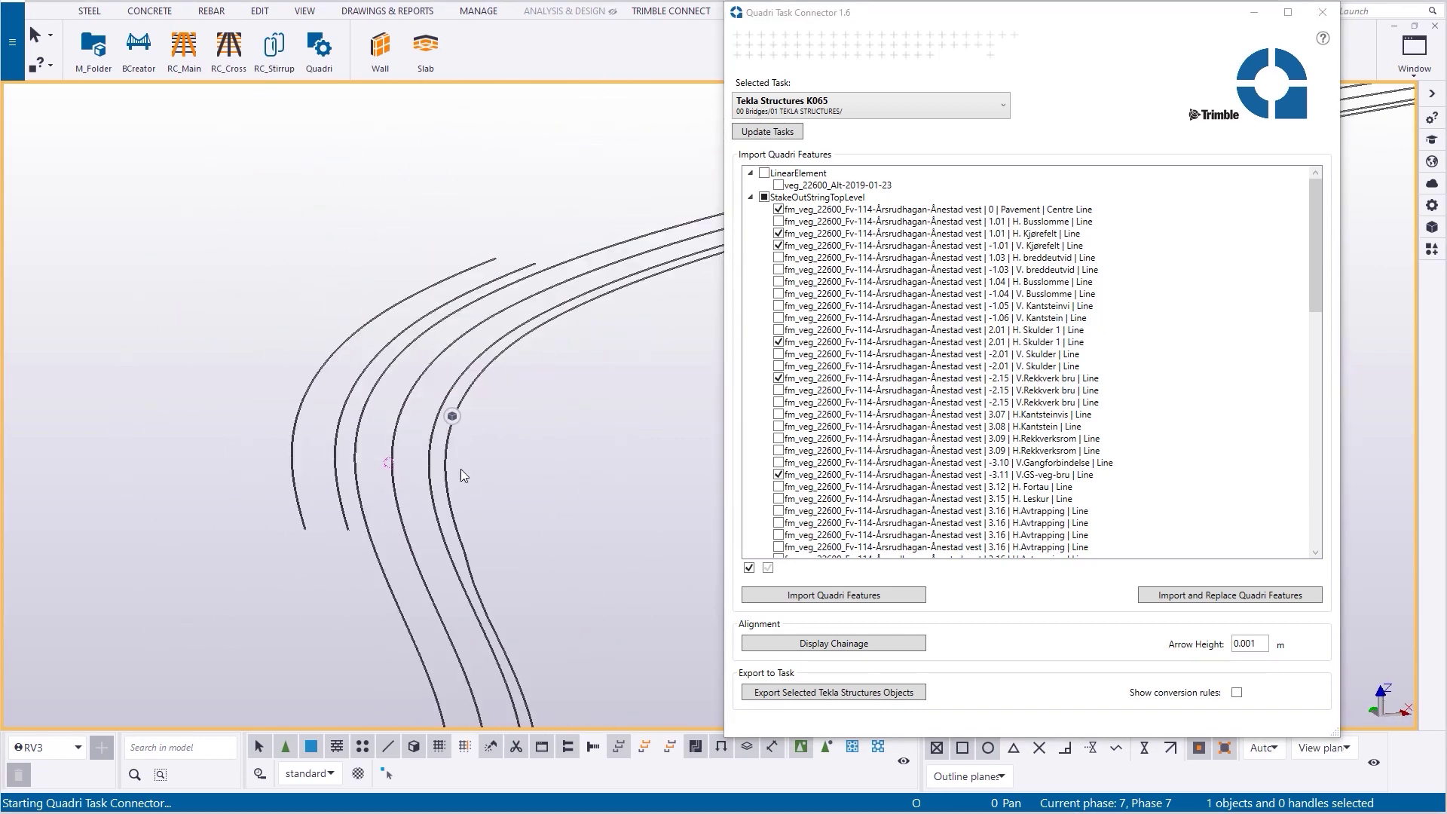
click(1322, 12)
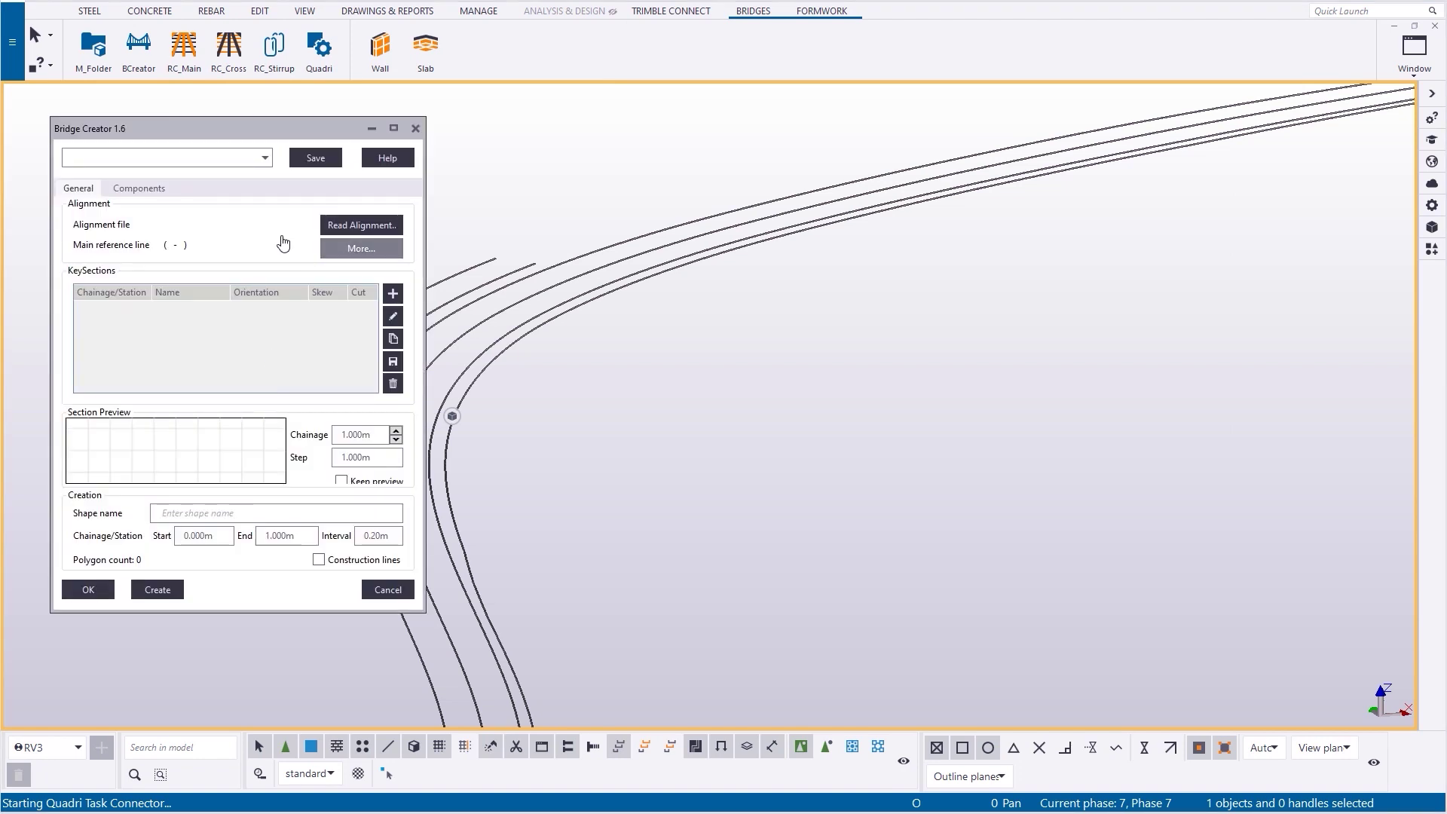
Draw chainage marks along the imported road alignment.
click(362, 249)
click(126, 172)
click(124, 427)
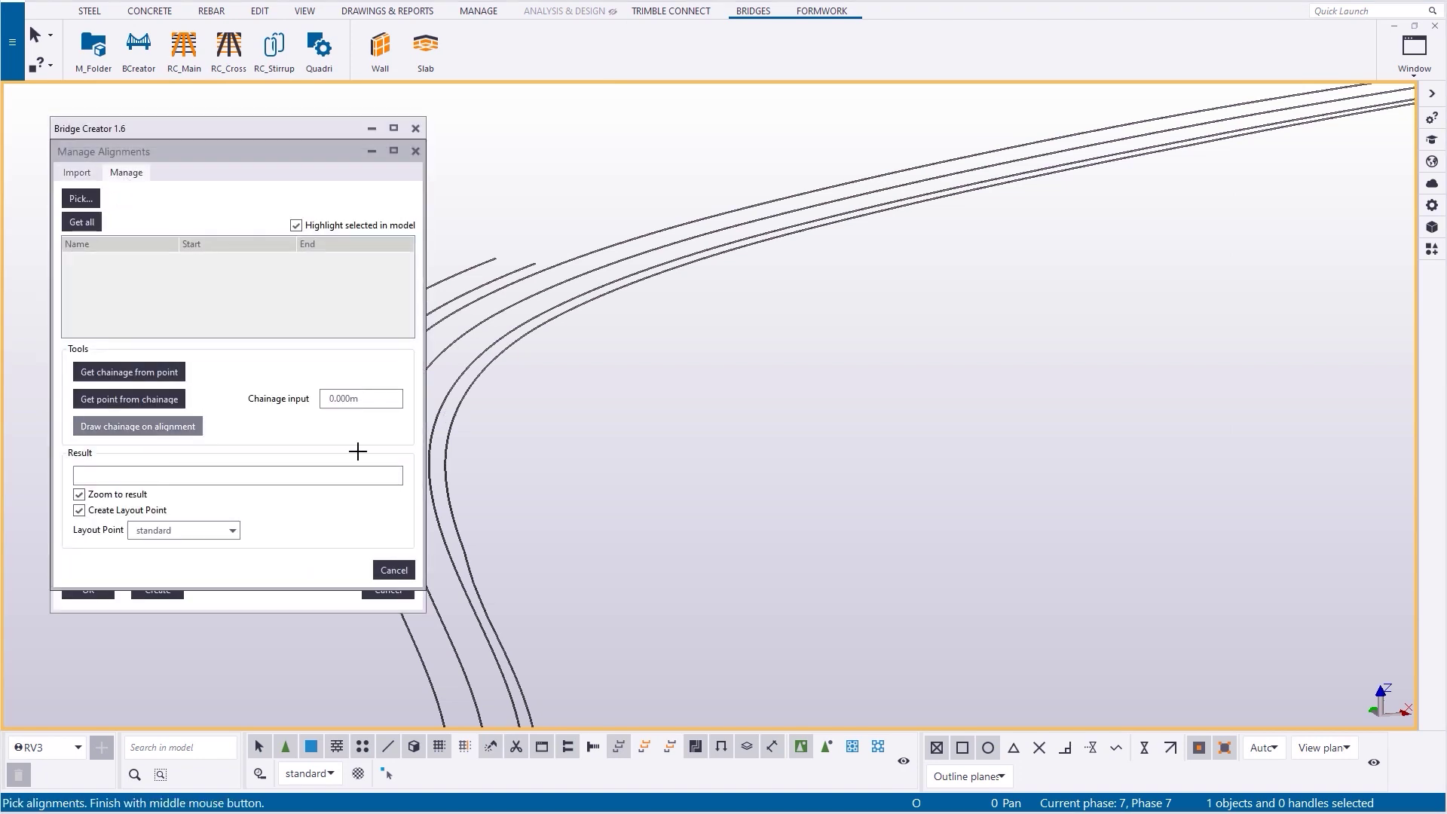
click(478, 324)
middle_click(488, 330)
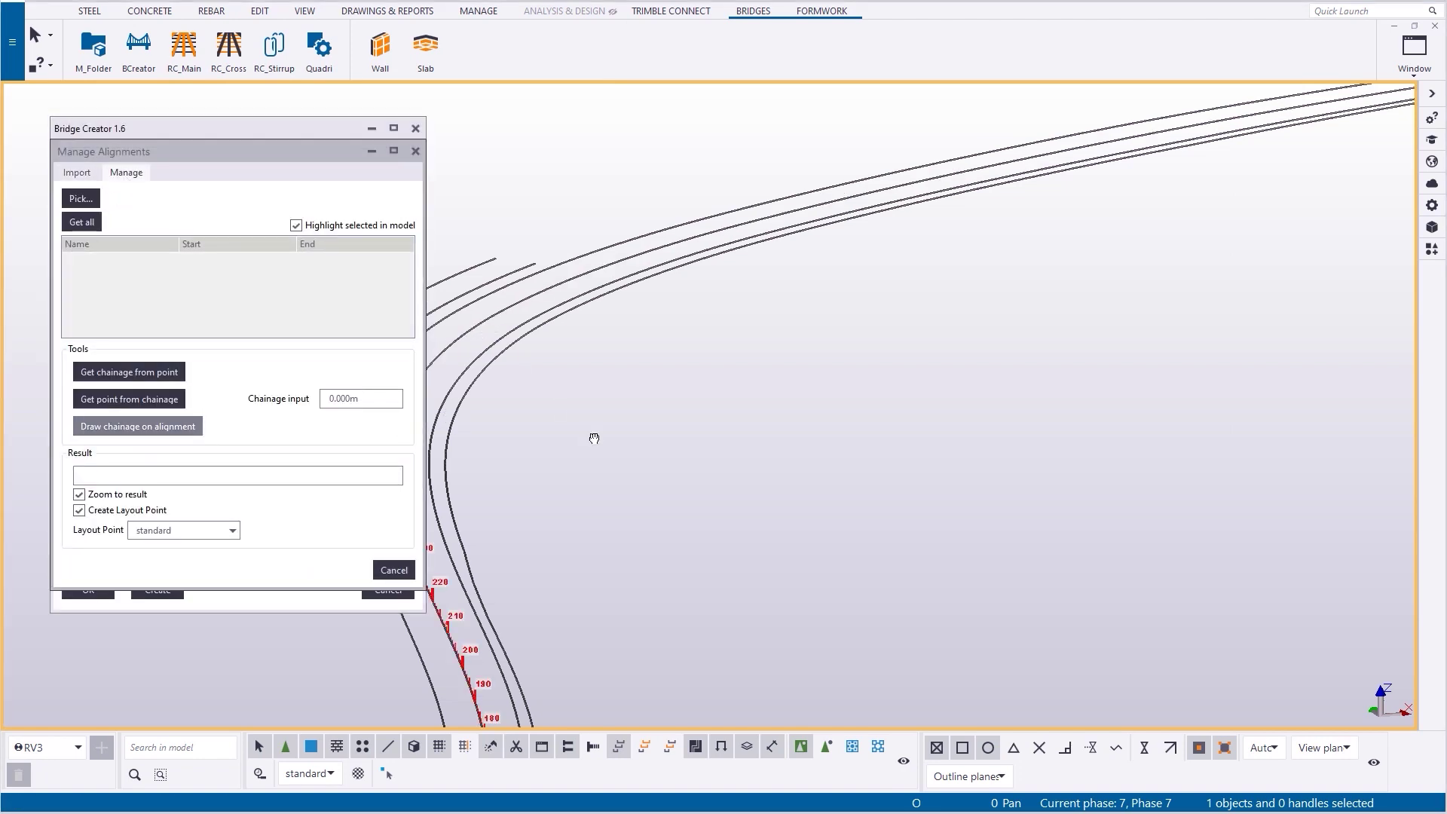
middle_drag(593, 438, 528, 241)
scroll(491, 460, down, 3)
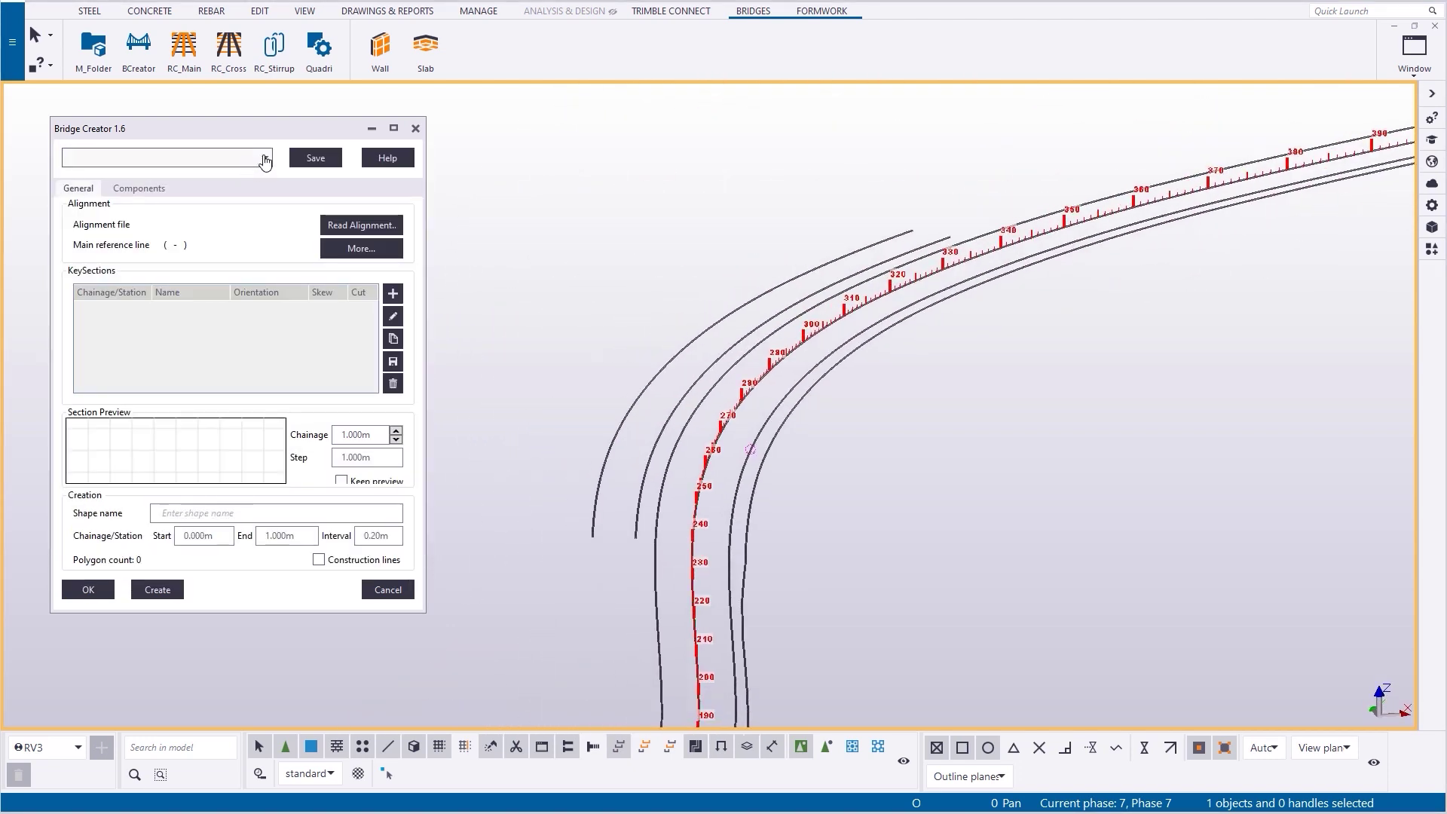
Load K065-DECK-1, read the alignment with Centre Line as reference, and create the deck.
click(264, 158)
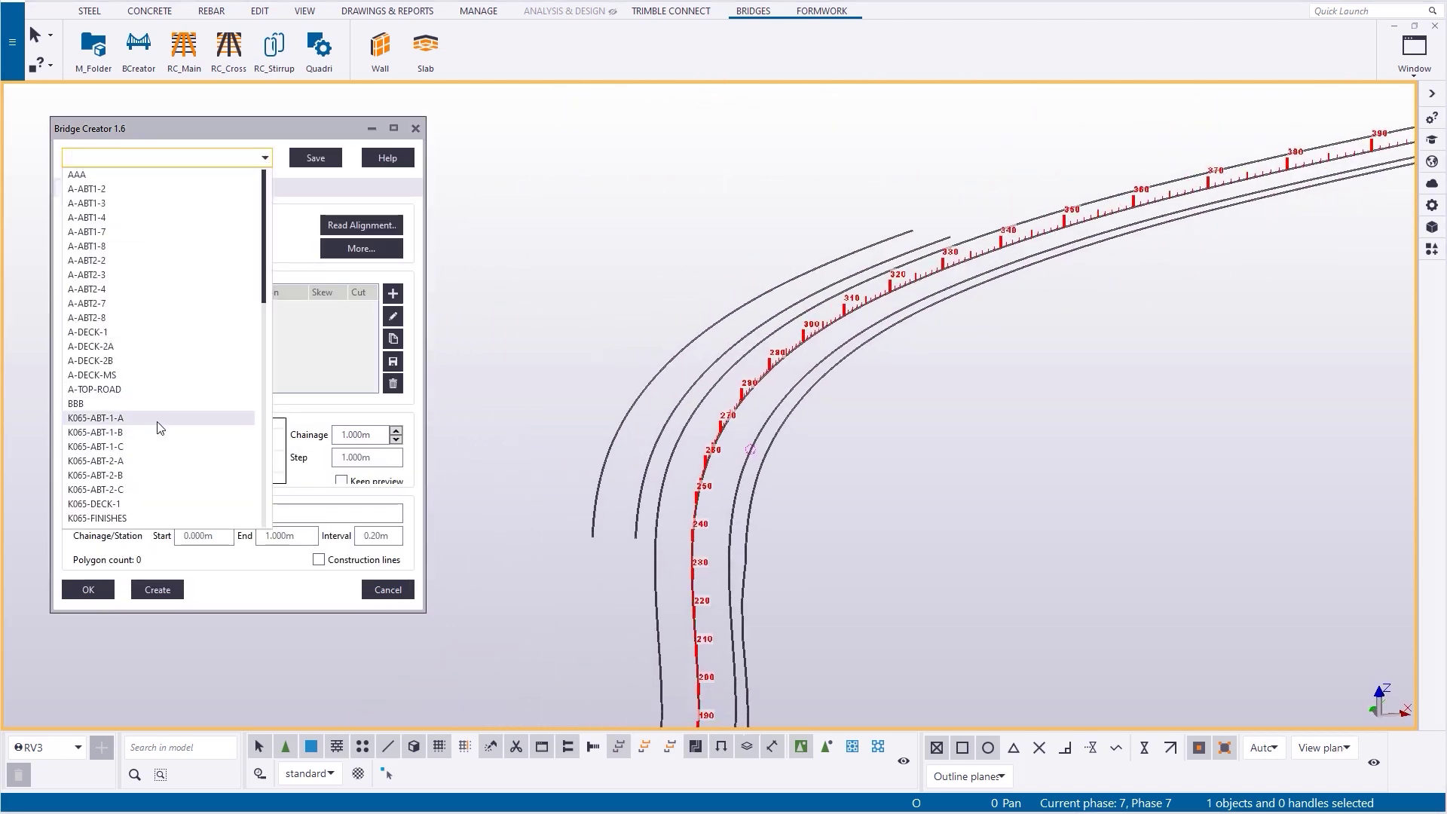
click(158, 504)
click(346, 223)
click(205, 335)
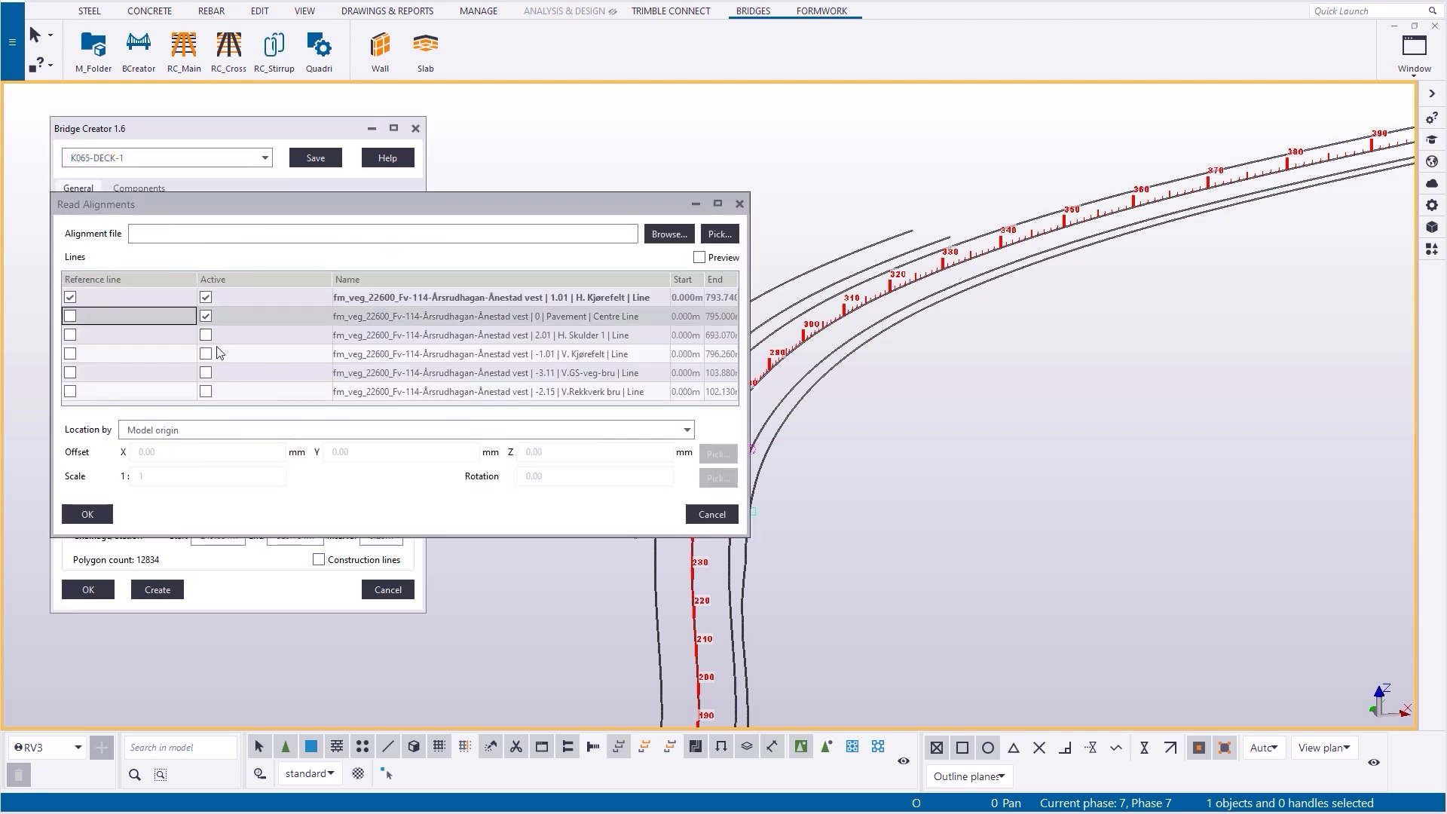
click(205, 353)
click(205, 373)
click(205, 391)
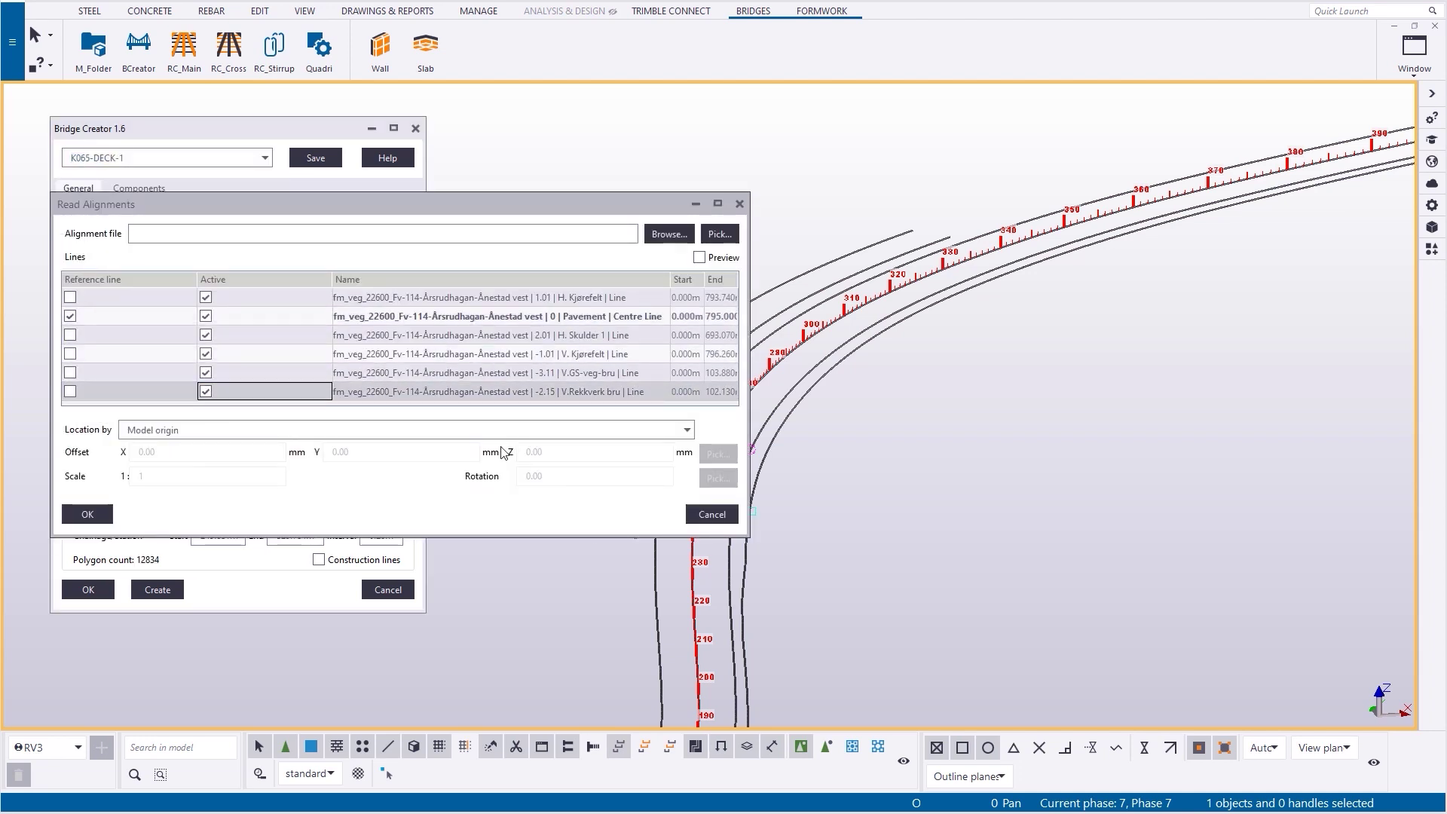
click(87, 514)
click(134, 159)
click(135, 159)
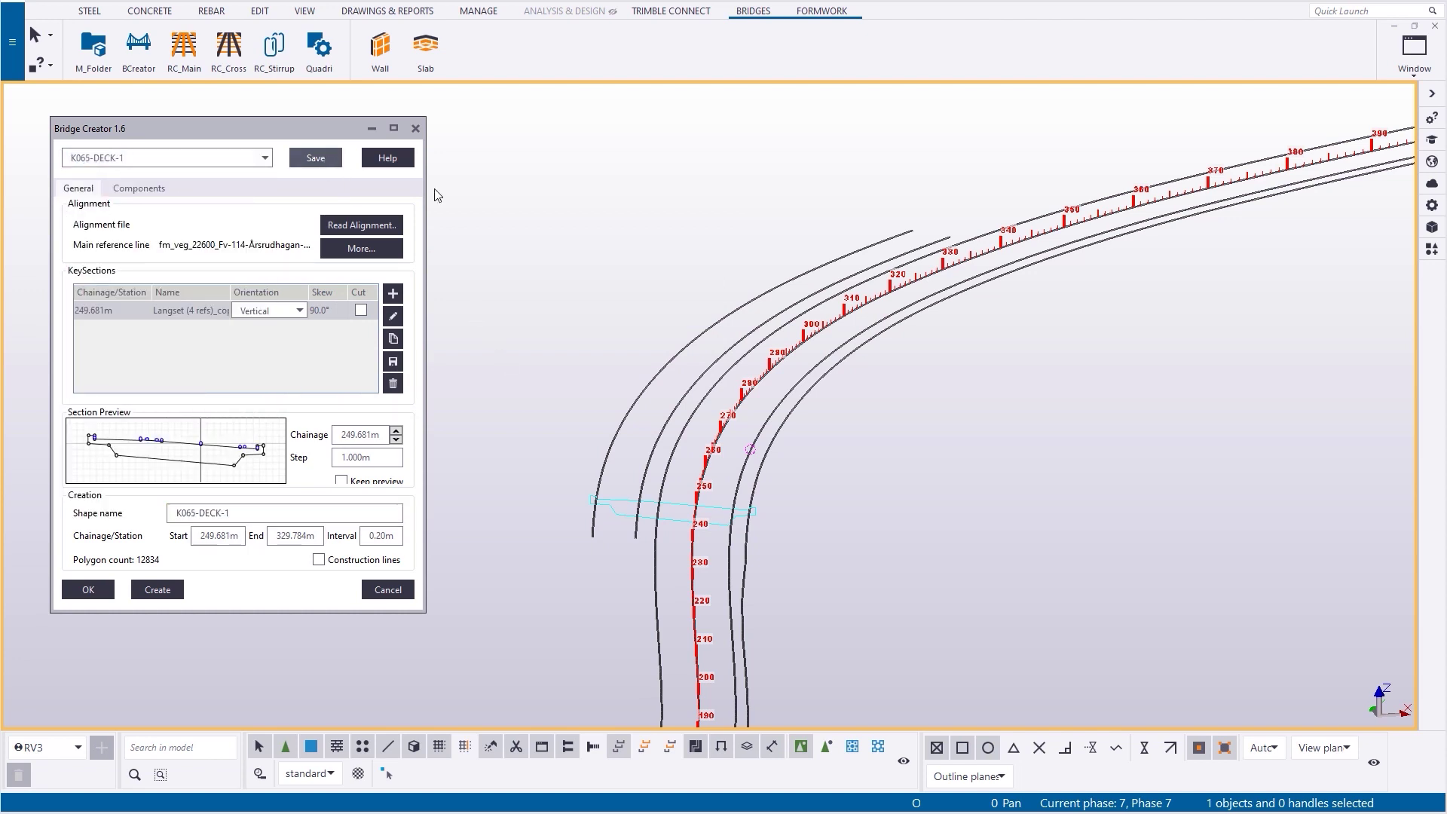
click(157, 590)
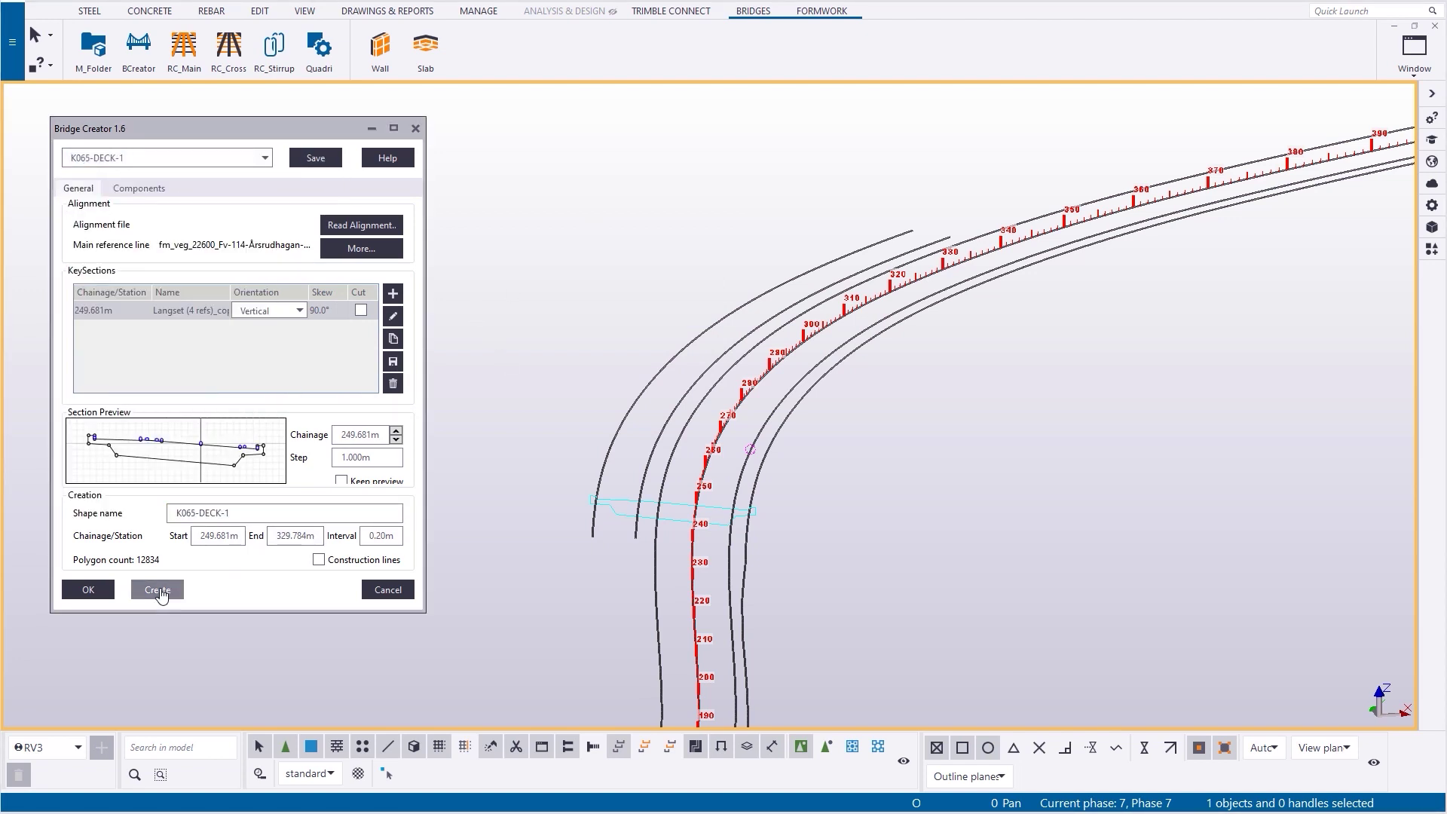
click(242, 157)
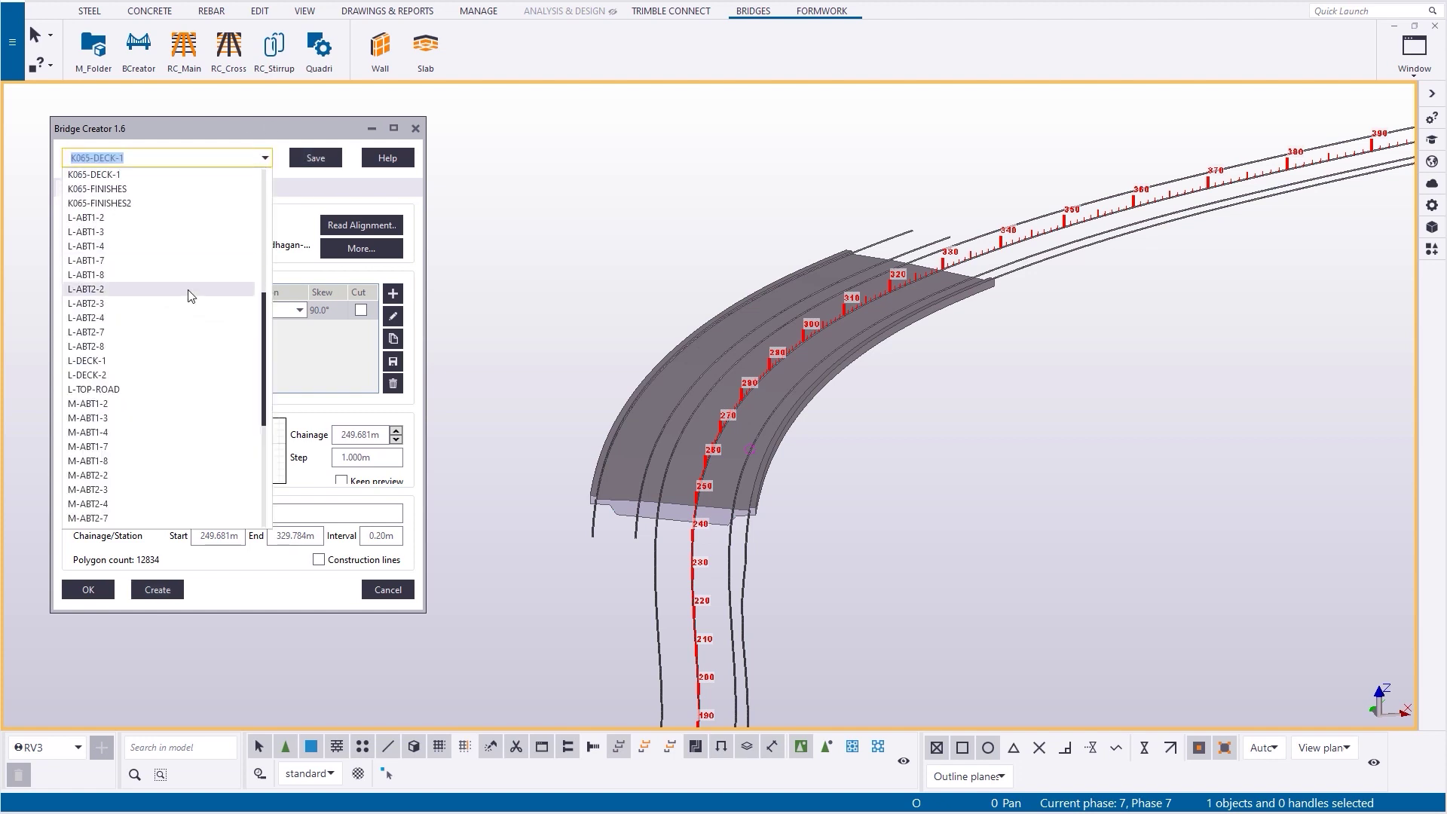
Create the first-end abutment from the K065-ABT-1-A, 1-B and 1-C presets.
scroll(191, 295, up, 3)
click(181, 224)
click(157, 589)
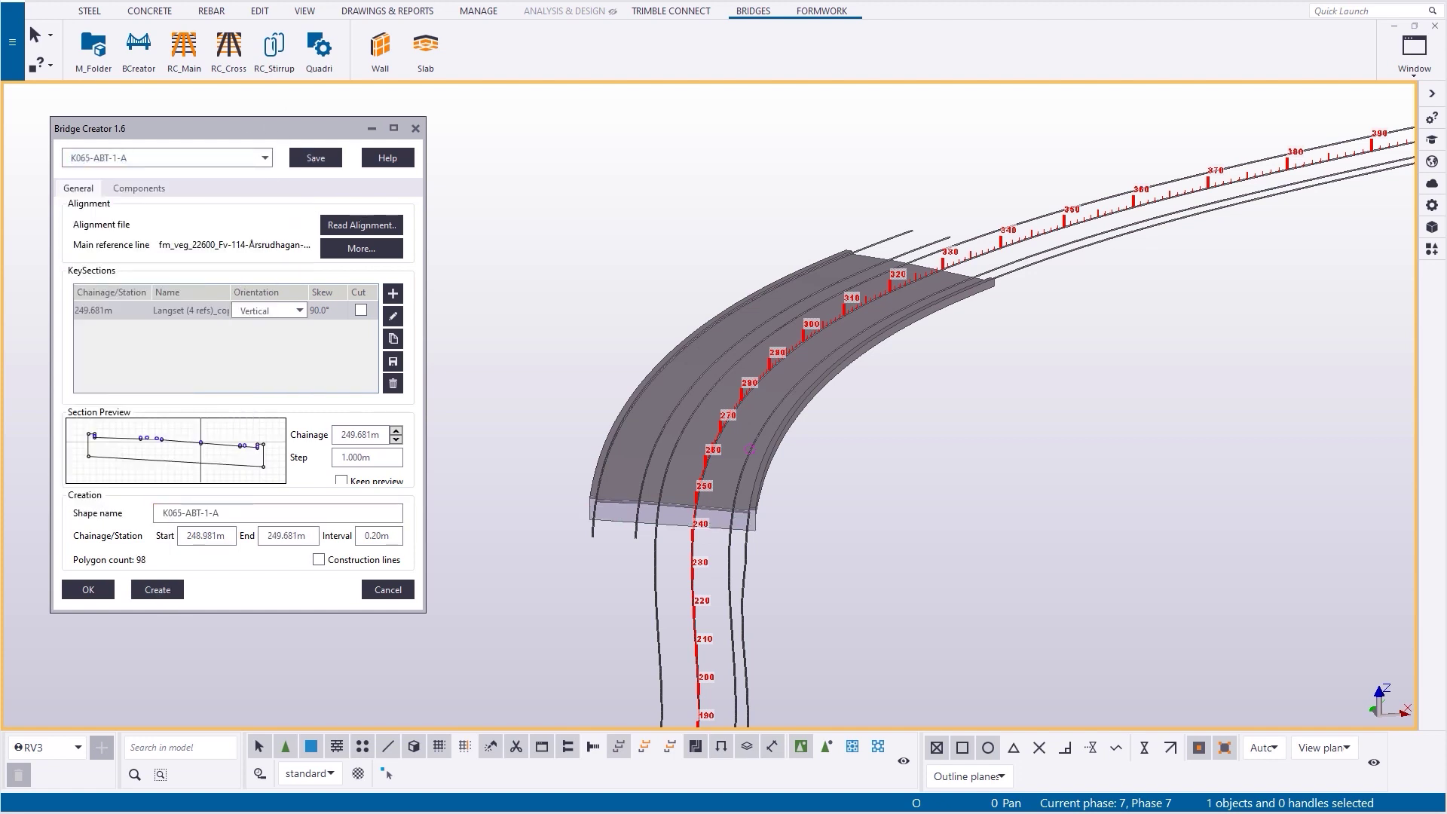
click(242, 157)
click(198, 364)
click(161, 157)
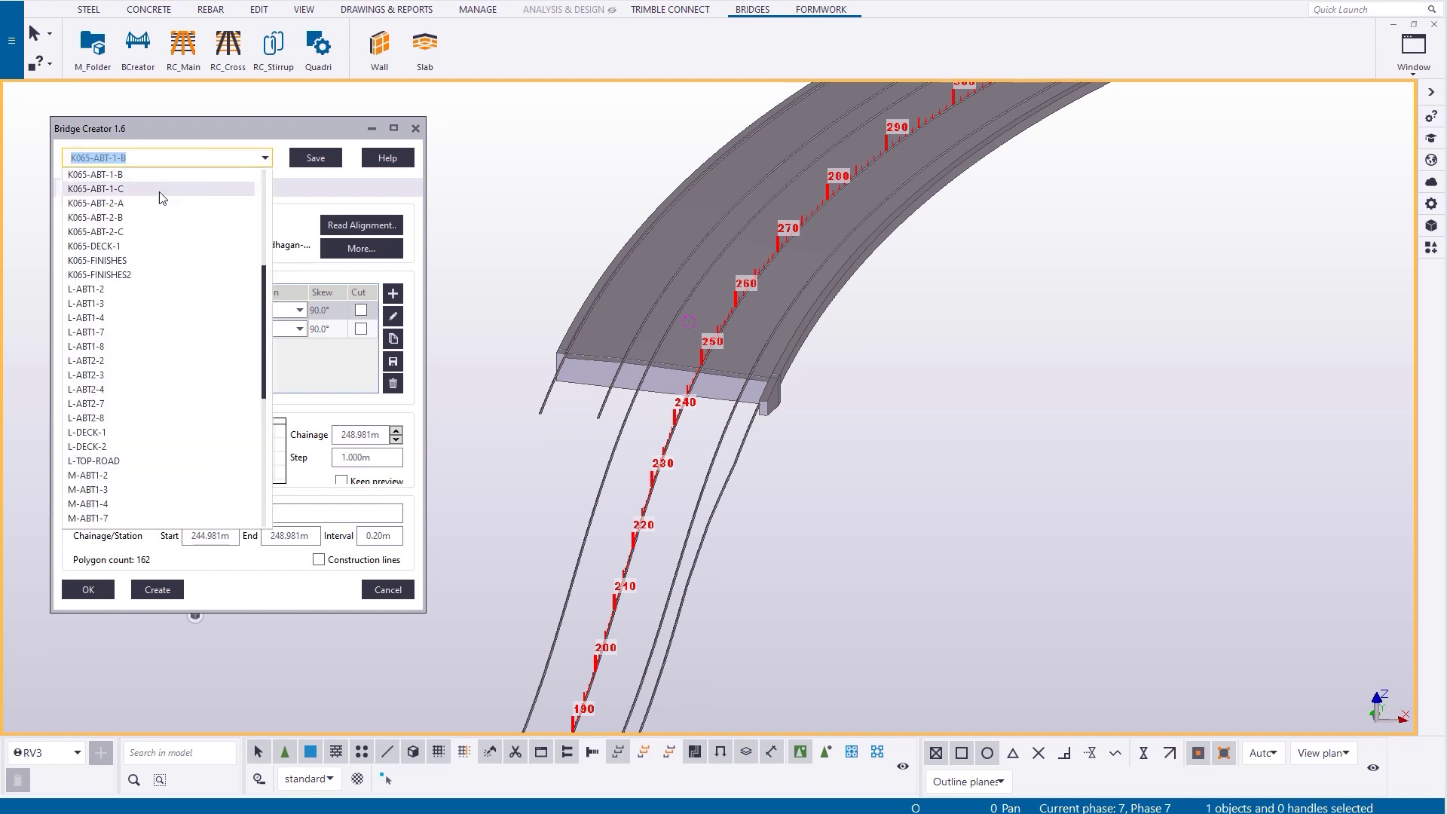
click(160, 192)
Create the second-end abutment from the K065-ABT-2-A, 2-B and 2-C presets and close Bridge Creator.
click(166, 158)
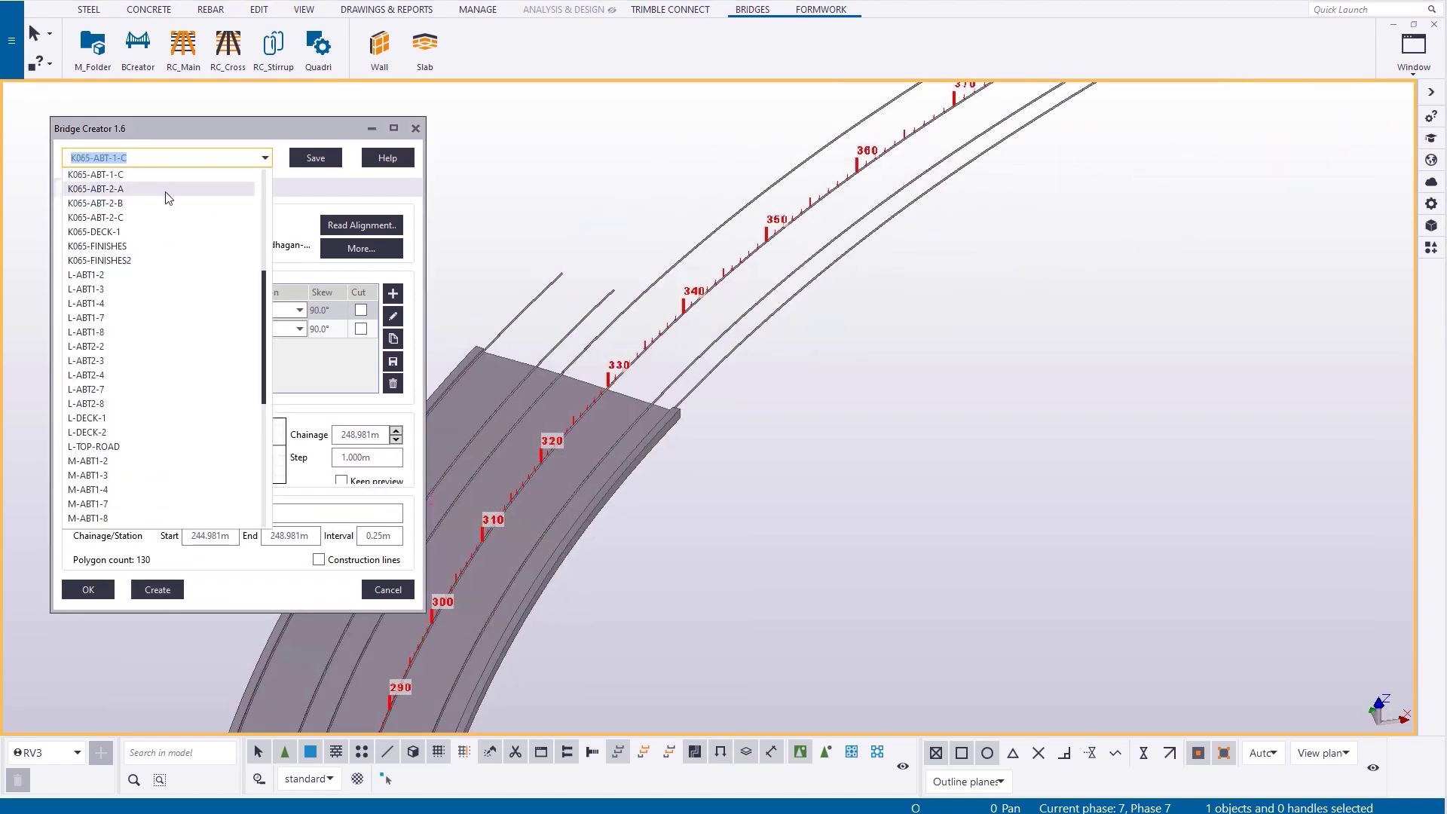
click(166, 190)
click(166, 157)
click(166, 188)
click(158, 589)
click(166, 157)
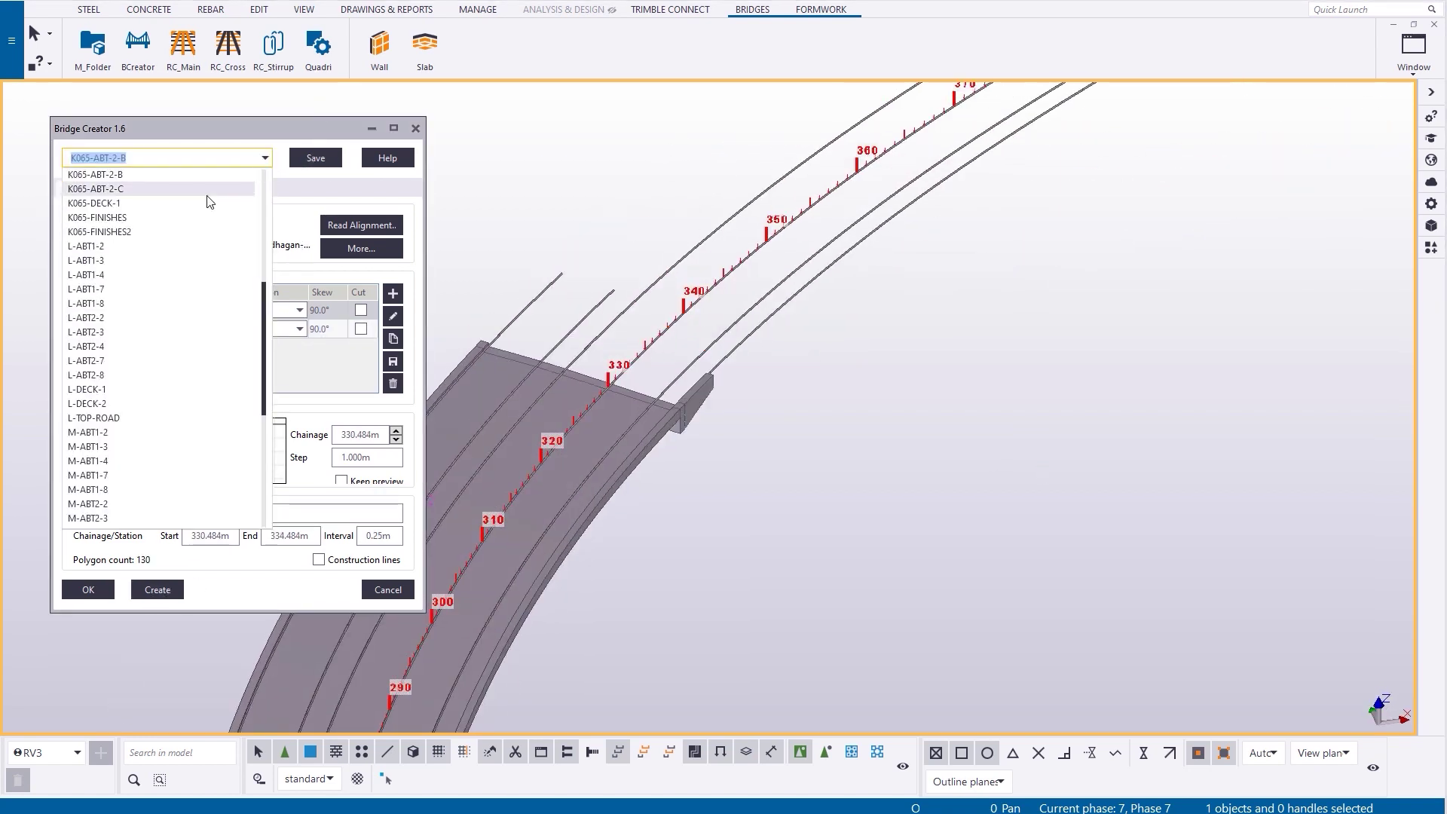
click(207, 190)
click(89, 590)
scroll(664, 366, down, 5)
ctrl+middle_drag(664, 367, 517, 300)
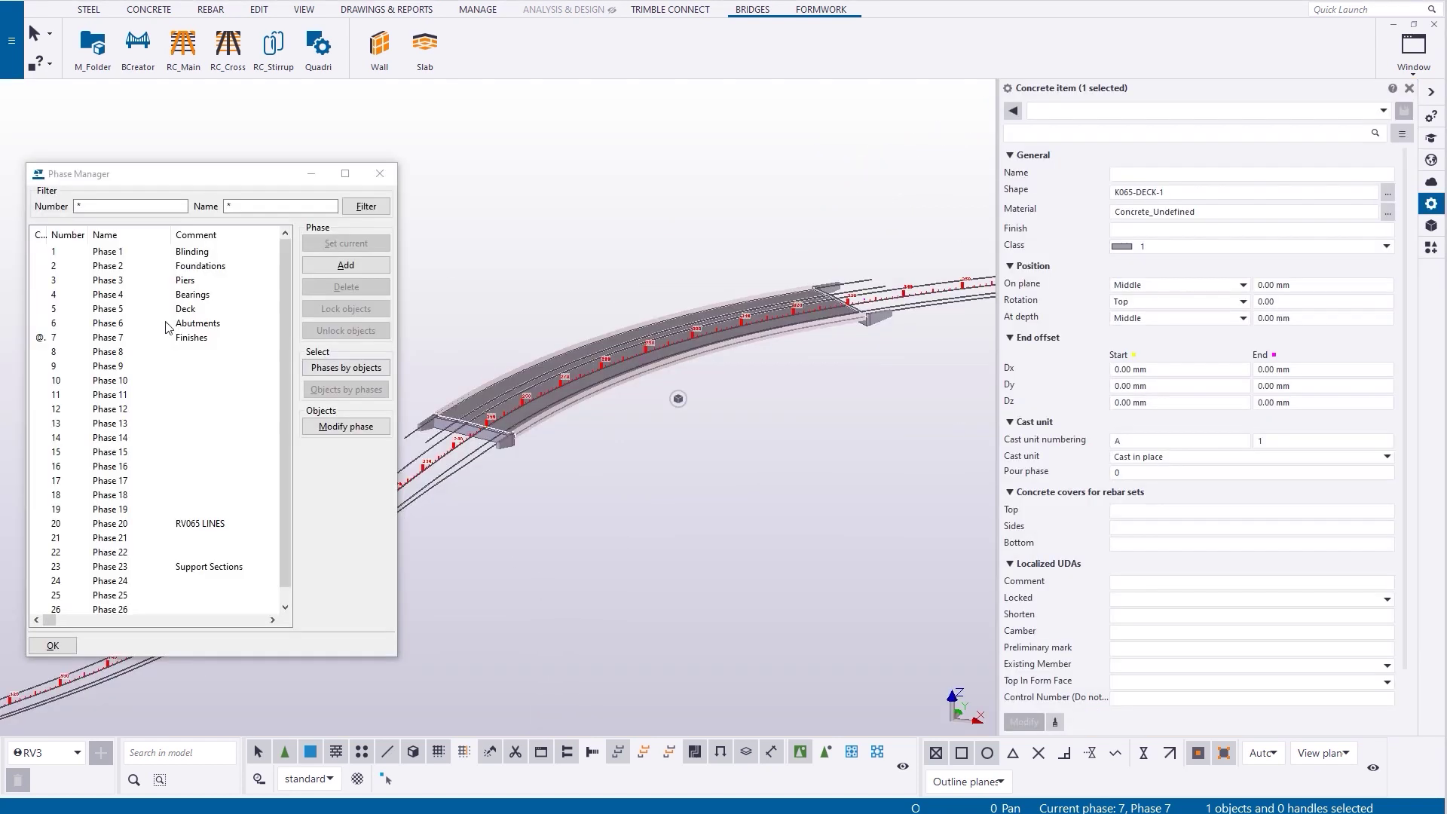
Set the Phase 5 deck to class 13 (orange) and apply its material.
click(108, 308)
click(1130, 246)
click(1175, 407)
click(1387, 212)
click(287, 566)
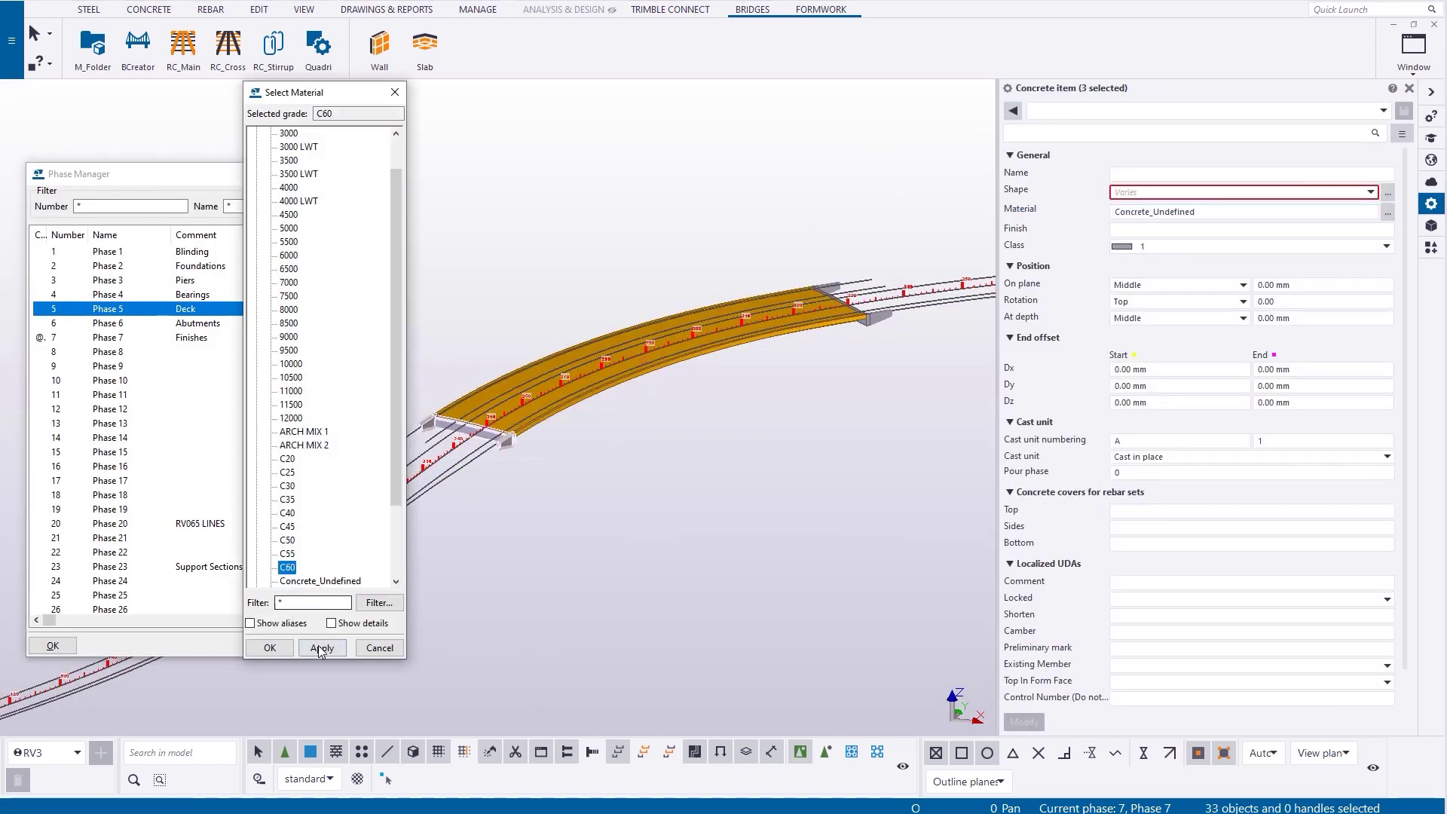
click(319, 650)
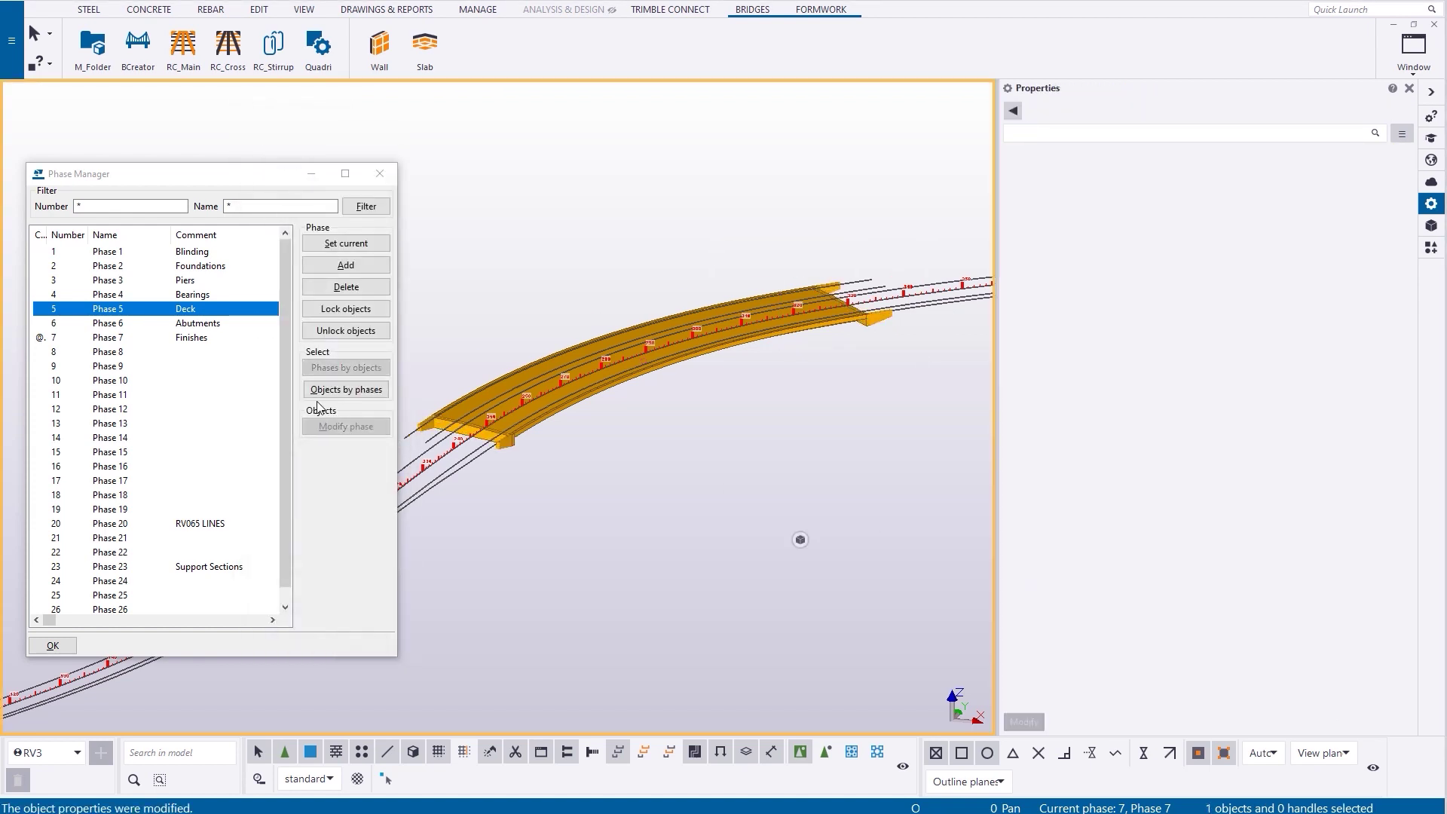
Move the near-end abutment into the Phase 6 Abutments phase.
drag(409, 404, 510, 471)
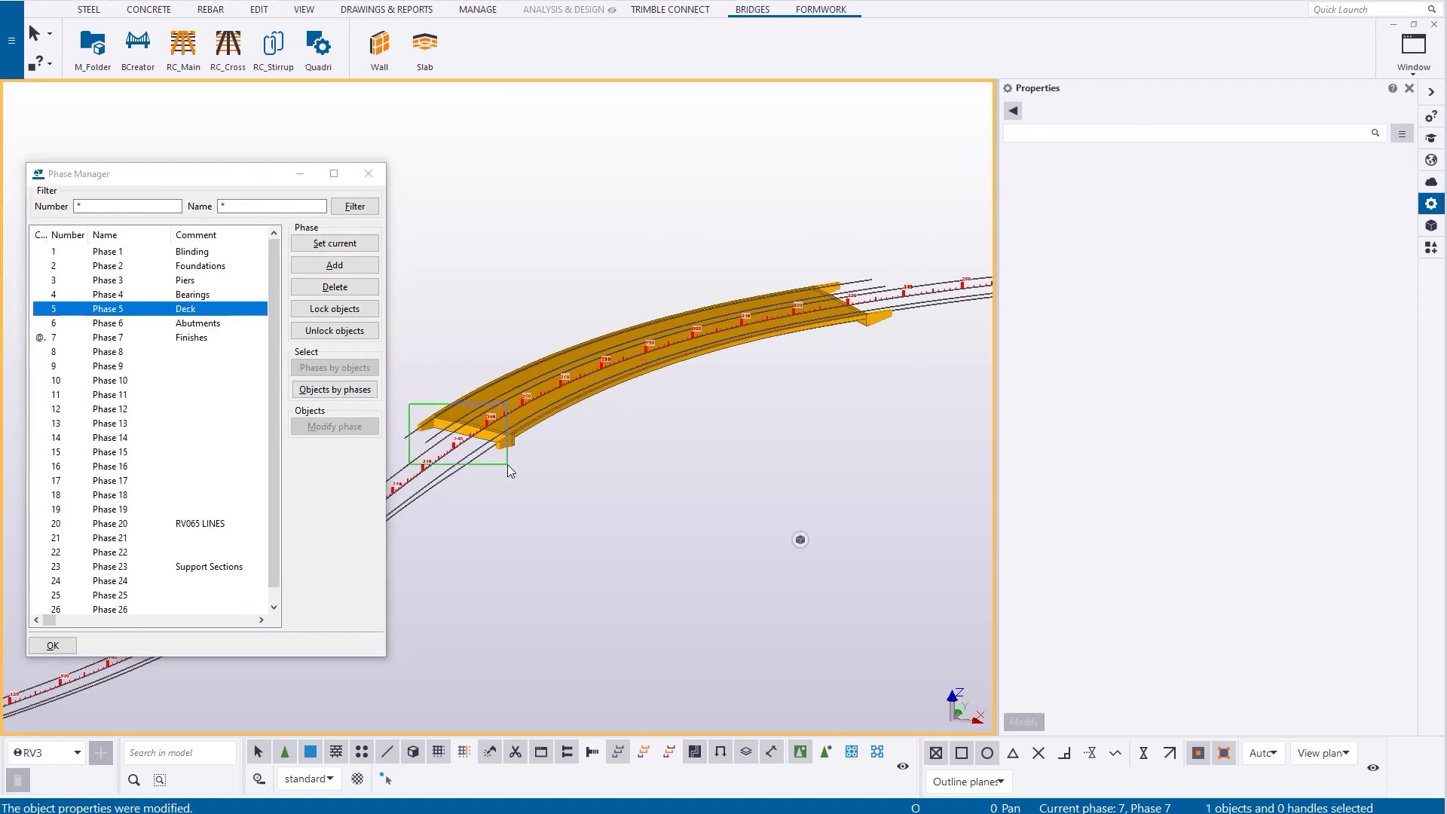
click(109, 322)
click(334, 426)
click(368, 173)
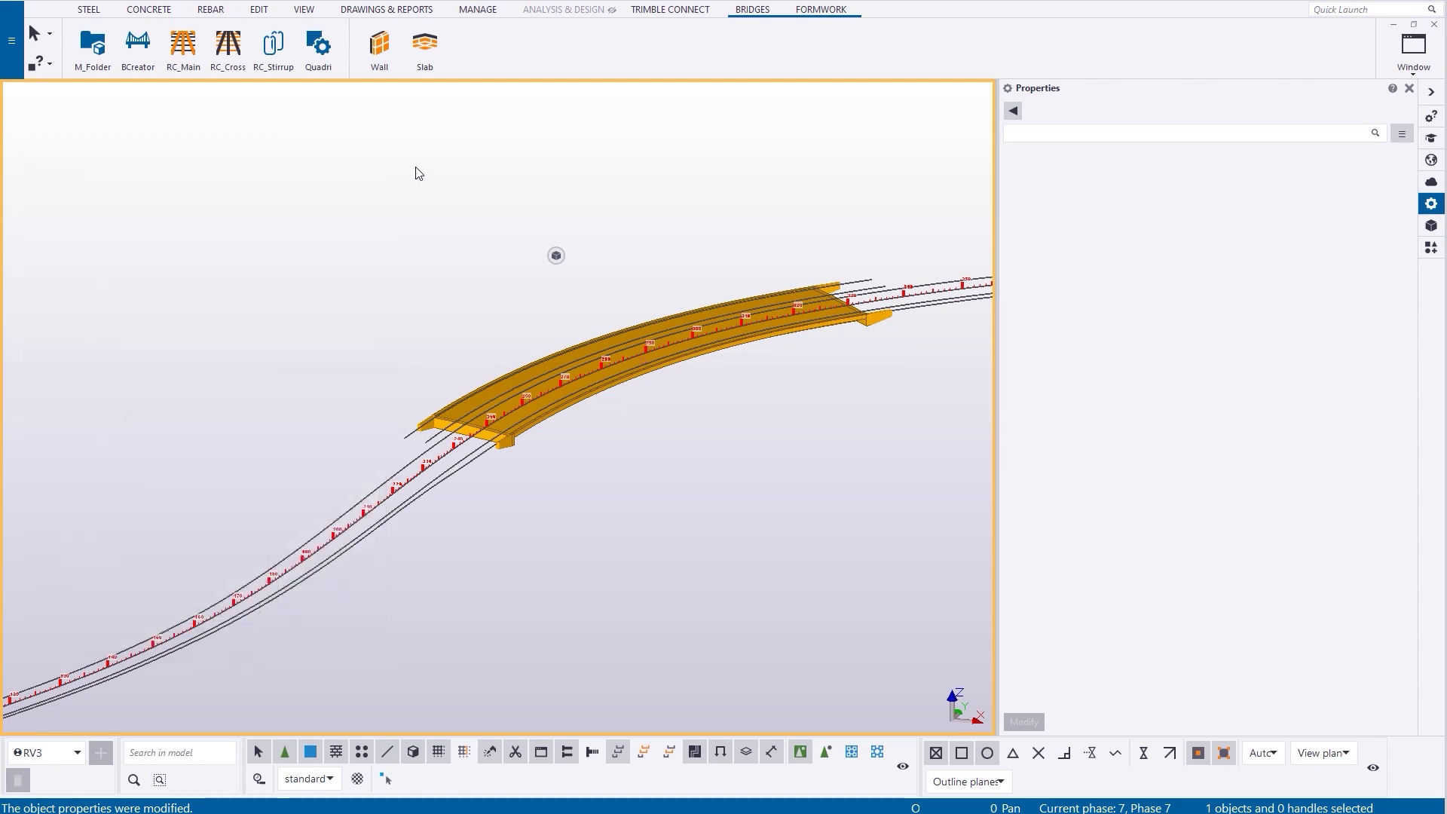
Show the piers and footings under the deck and reopen Bridge Creator.
click(1408, 88)
scroll(1033, 251, up, 2)
middle_drag(1033, 251, 324, 331)
click(138, 46)
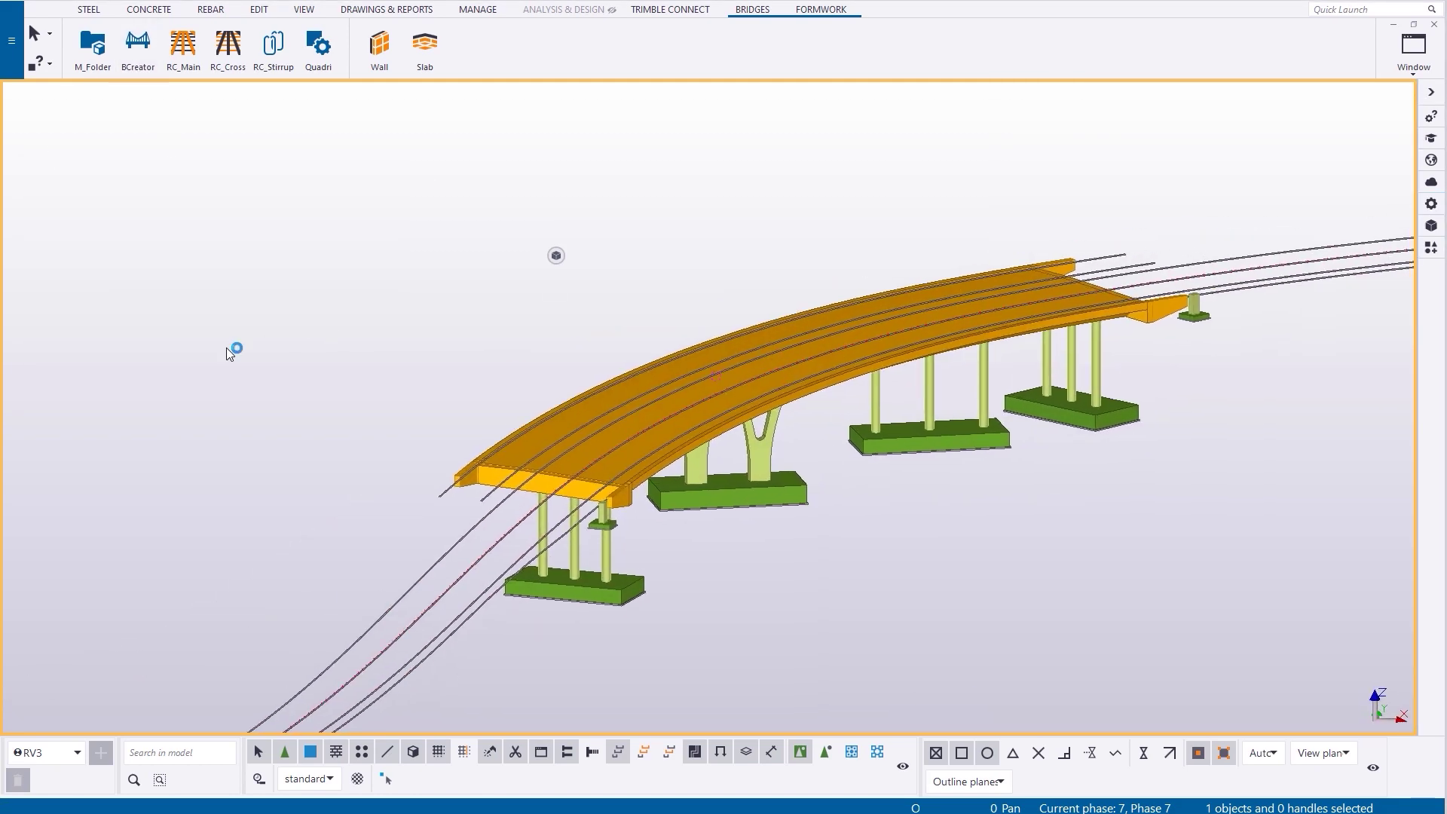
ctrl+middle_drag(232, 345, 827, 500)
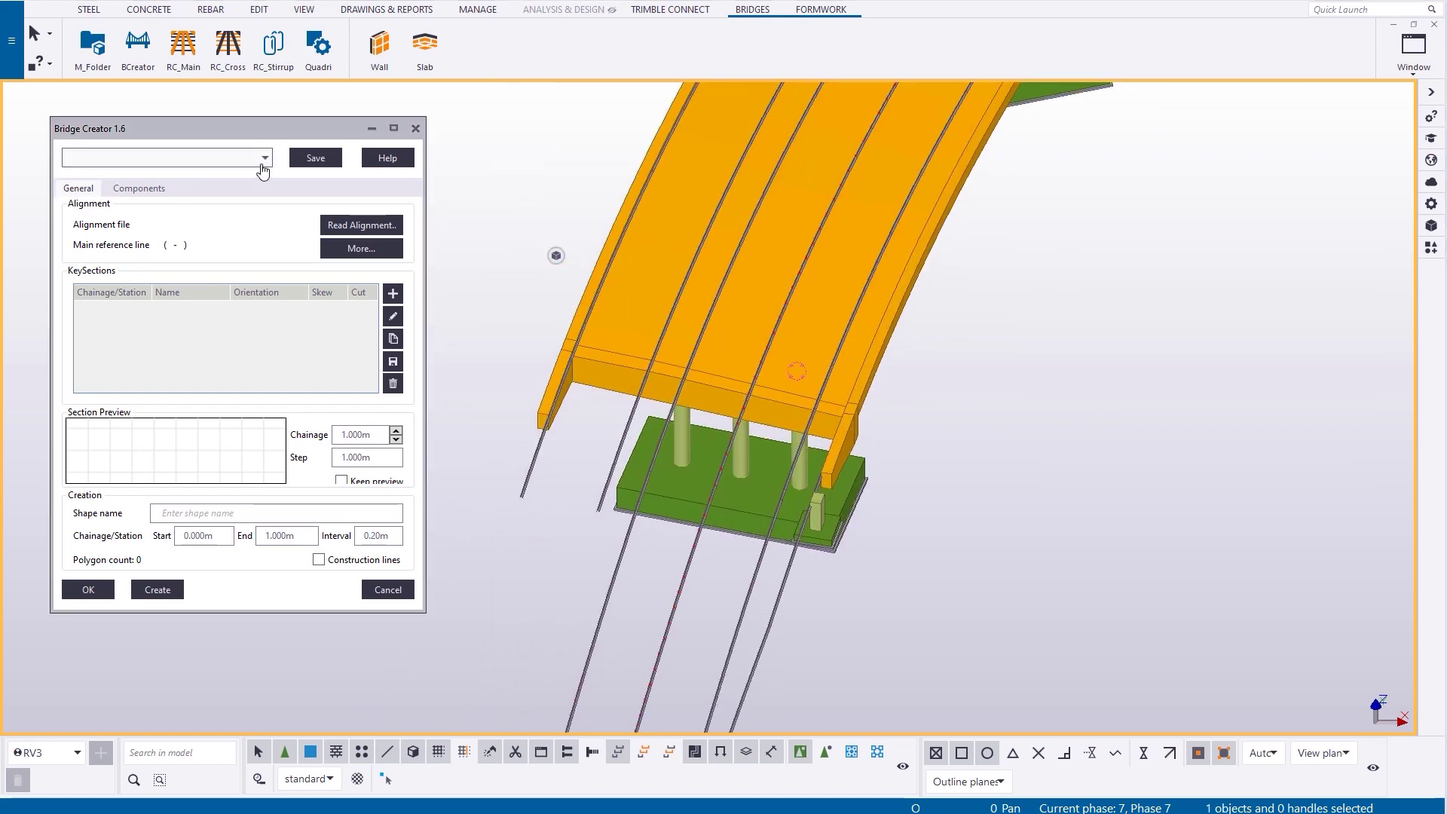
Build the K065-FINISHES railings and edge finishes along the deck.
click(266, 157)
click(160, 392)
click(159, 590)
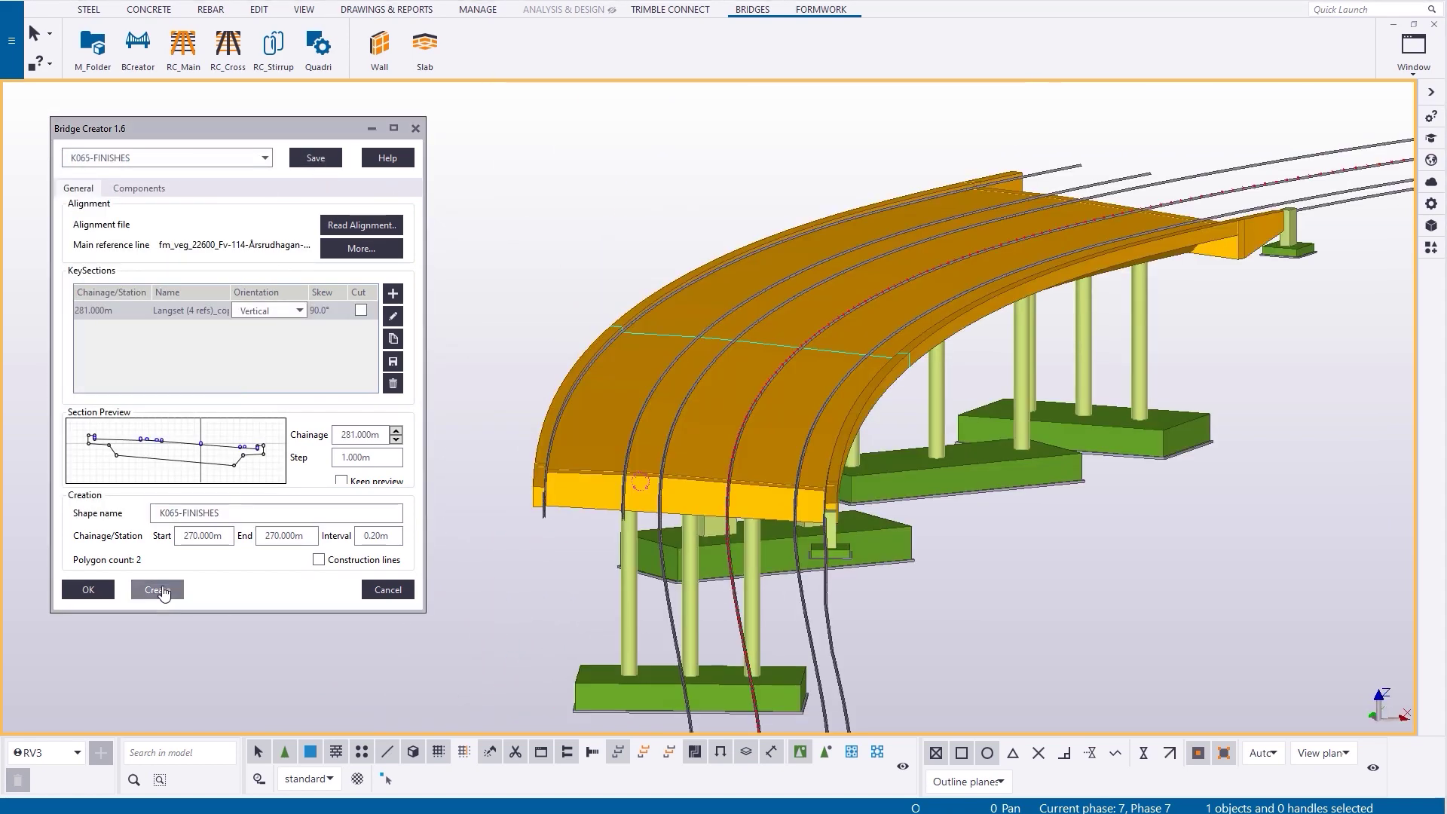
mouse_move(663, 462)
ctrl+middle_down()
mouse_move(769, 443)
mouse_move(670, 446)
ctrl+middle_up()
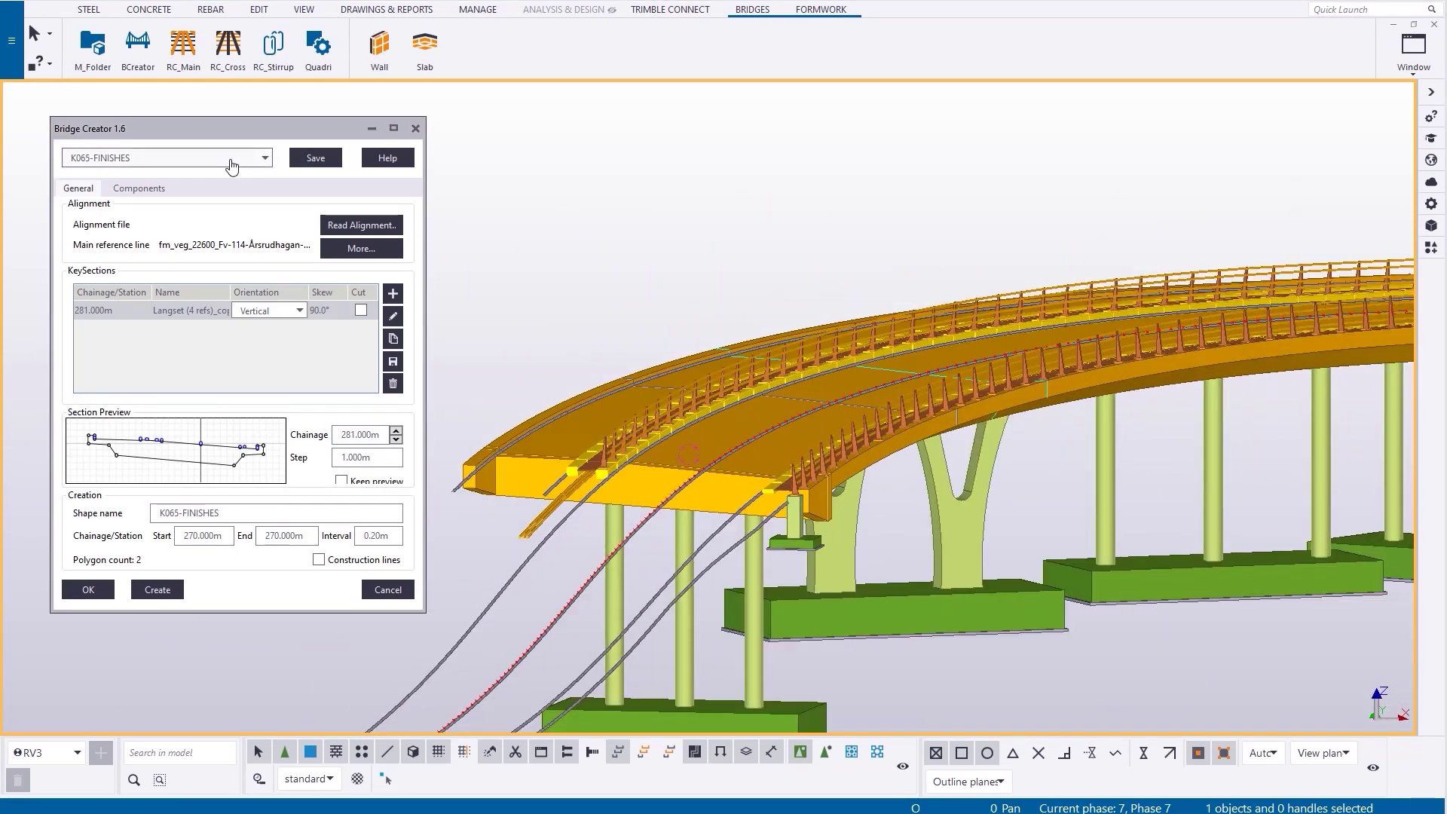
Load the K065-FINISHES2 preset for the other side, then close Bridge Creator.
click(234, 159)
click(145, 195)
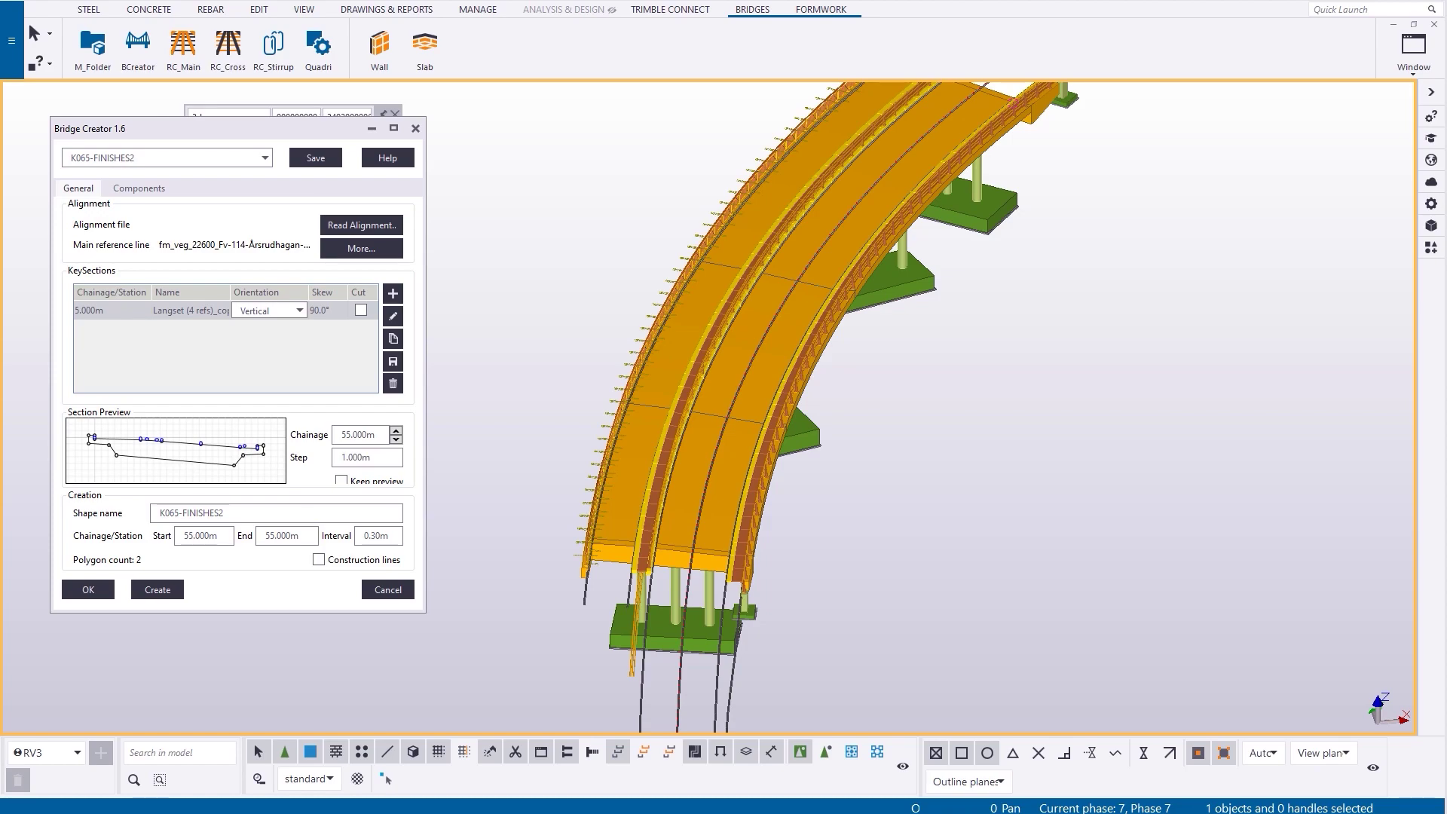
right_click(555, 310)
key(Escape)
scroll(631, 444, up, 5)
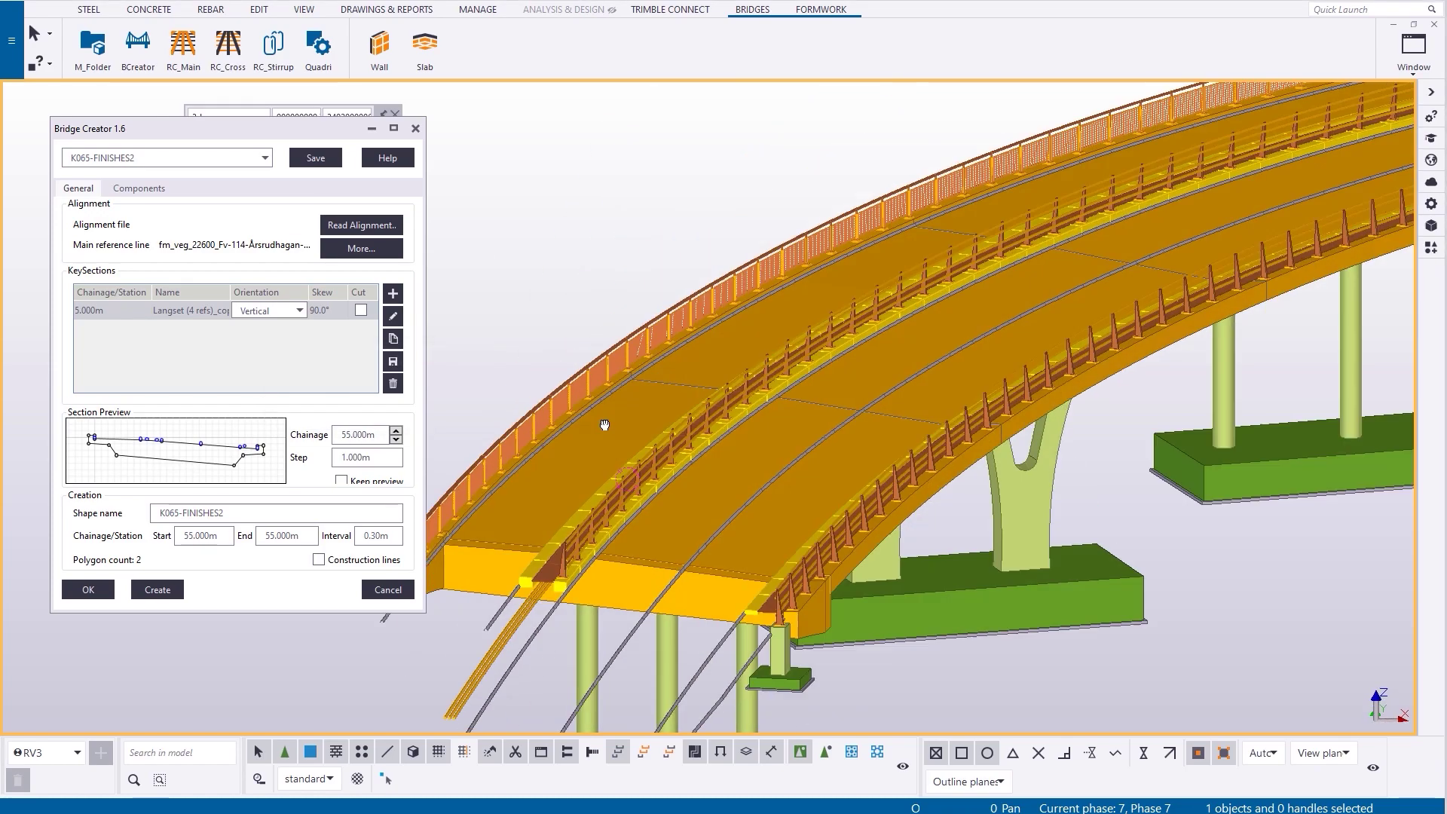
scroll(632, 445, down, 10)
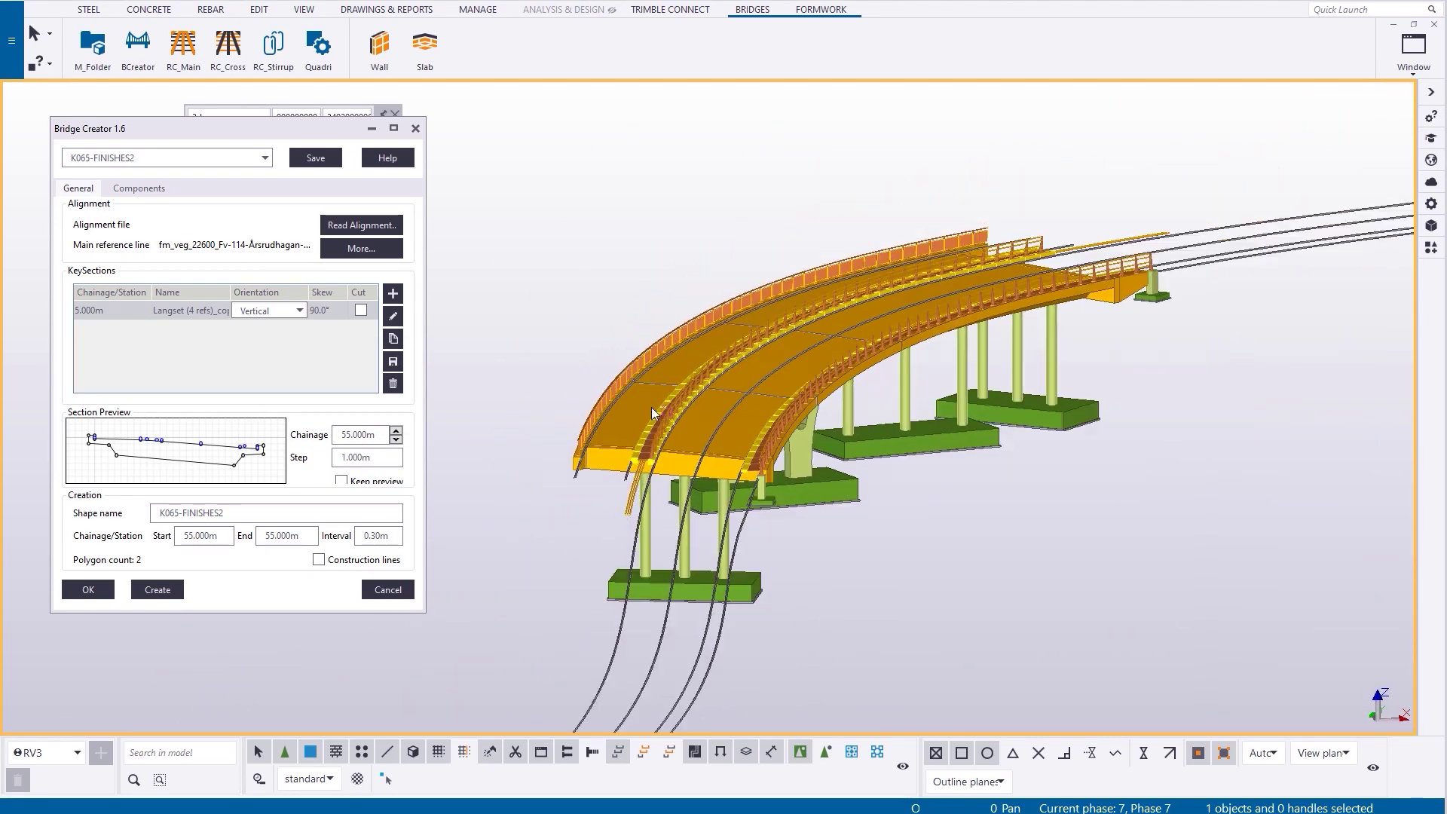
click(417, 128)
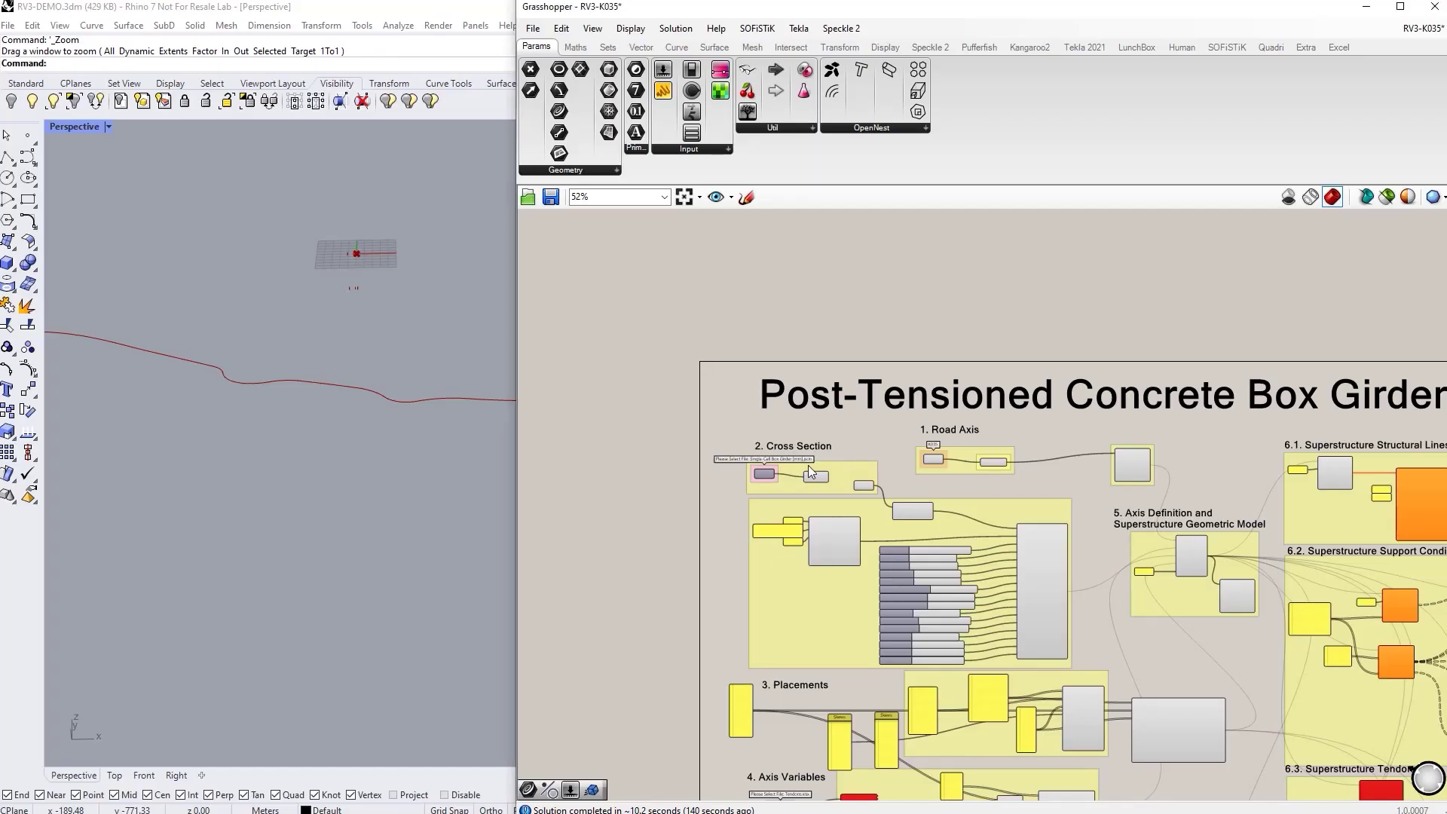
Inspect the K035 road axis curve and locate the Placements list in the definition.
scroll(941, 445, up, 3)
click(932, 484)
scroll(307, 413, down, 3)
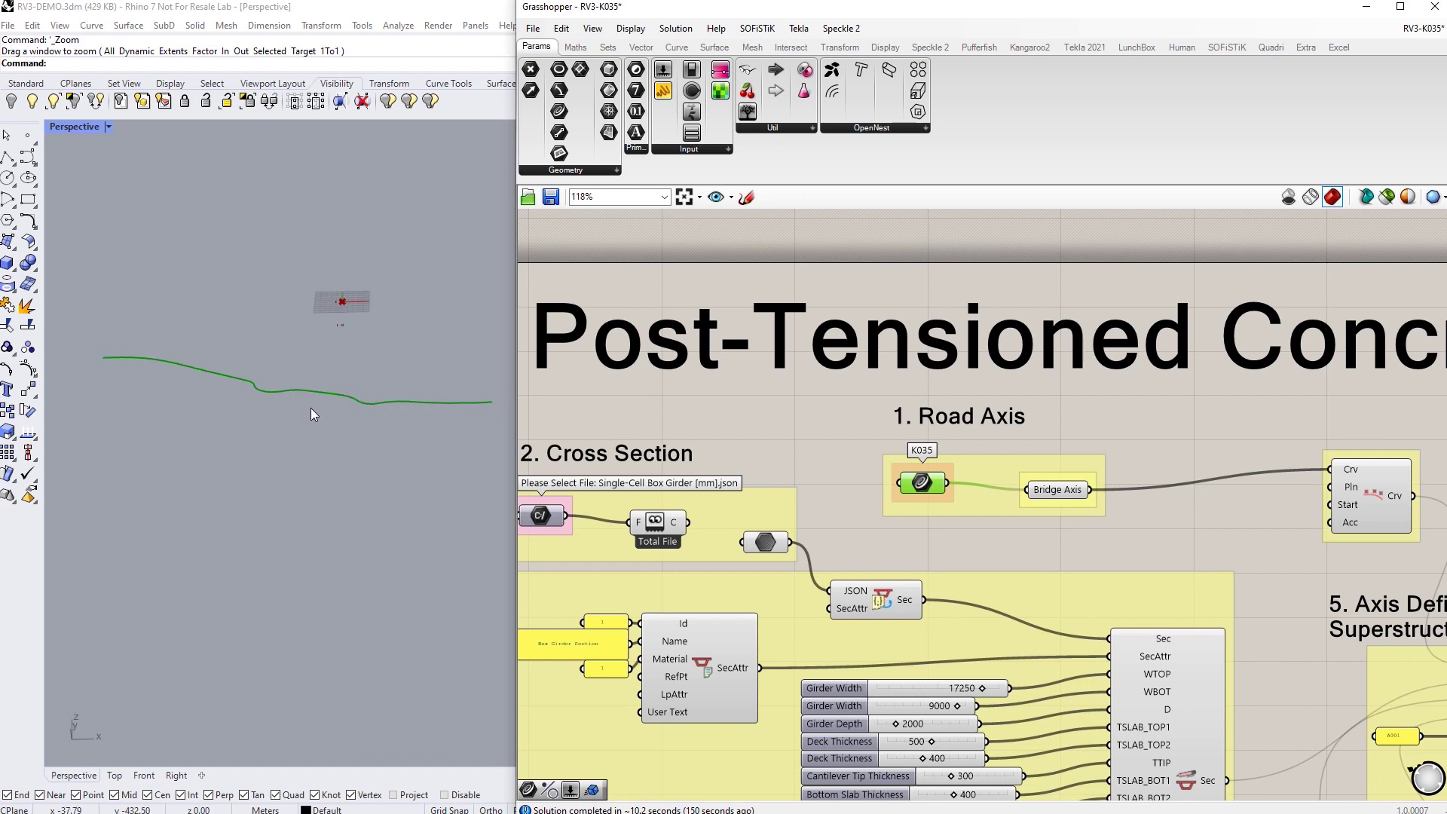
click(1008, 539)
scroll(961, 470, down, 10)
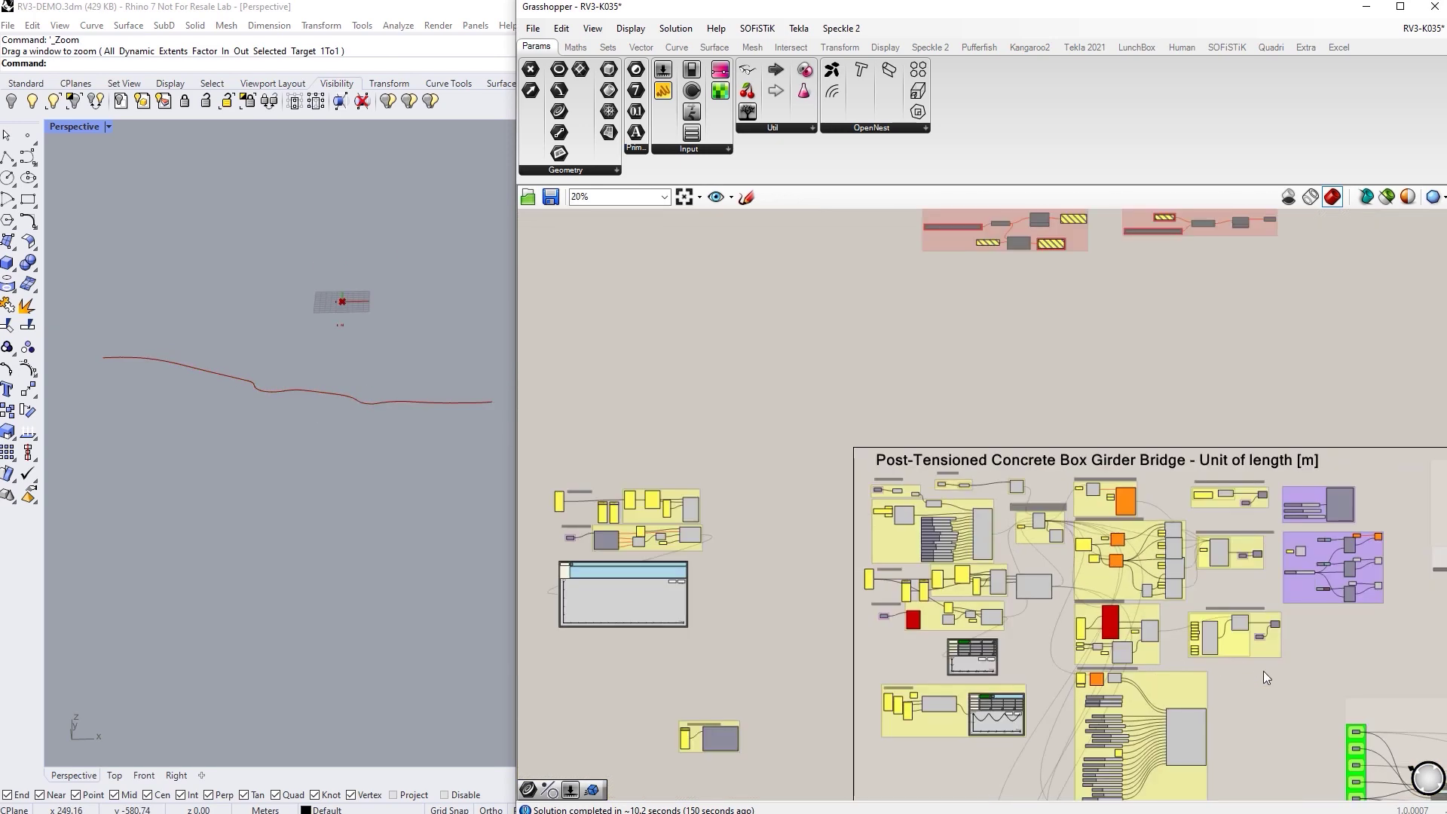
right_drag(1065, 484, 901, 527)
scroll(708, 363, up, 8)
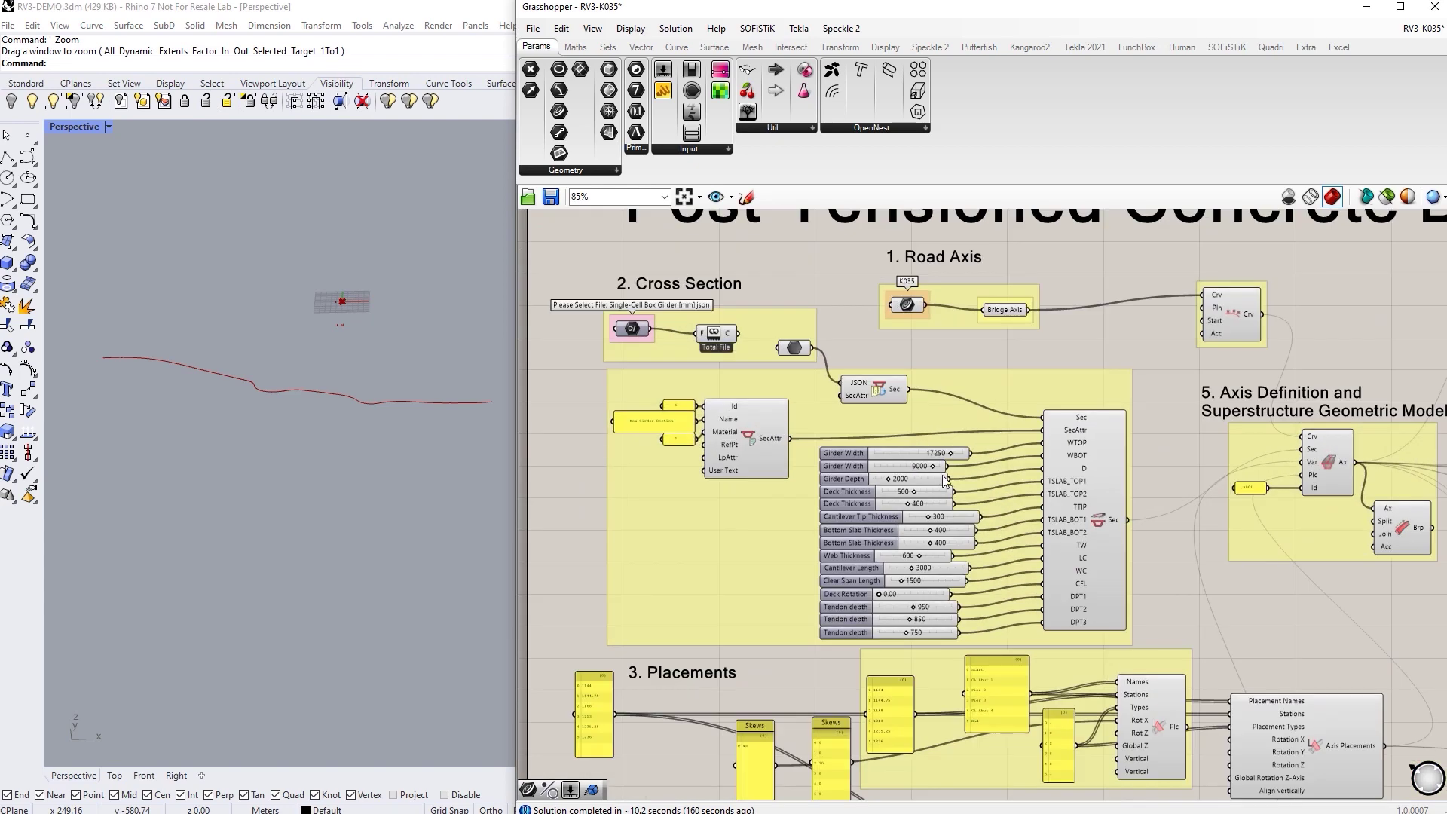
scroll(786, 526, down, 3)
scroll(721, 541, up, 10)
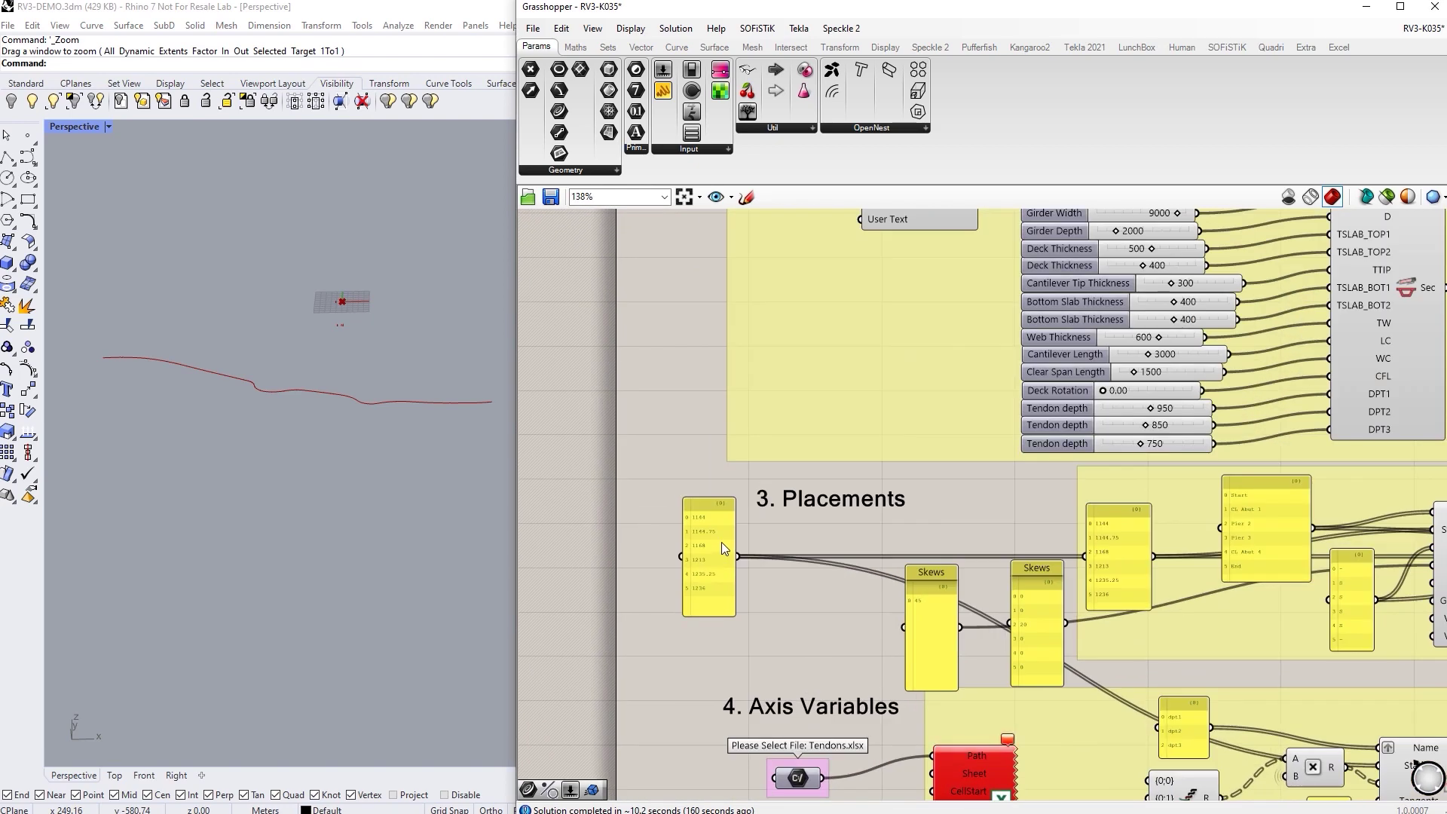
Strip the leading 1 from each Placements station, e.g. 1144 to 144 and 1235.25 to 235.25.
click(681, 482)
double_click(680, 482)
click(703, 420)
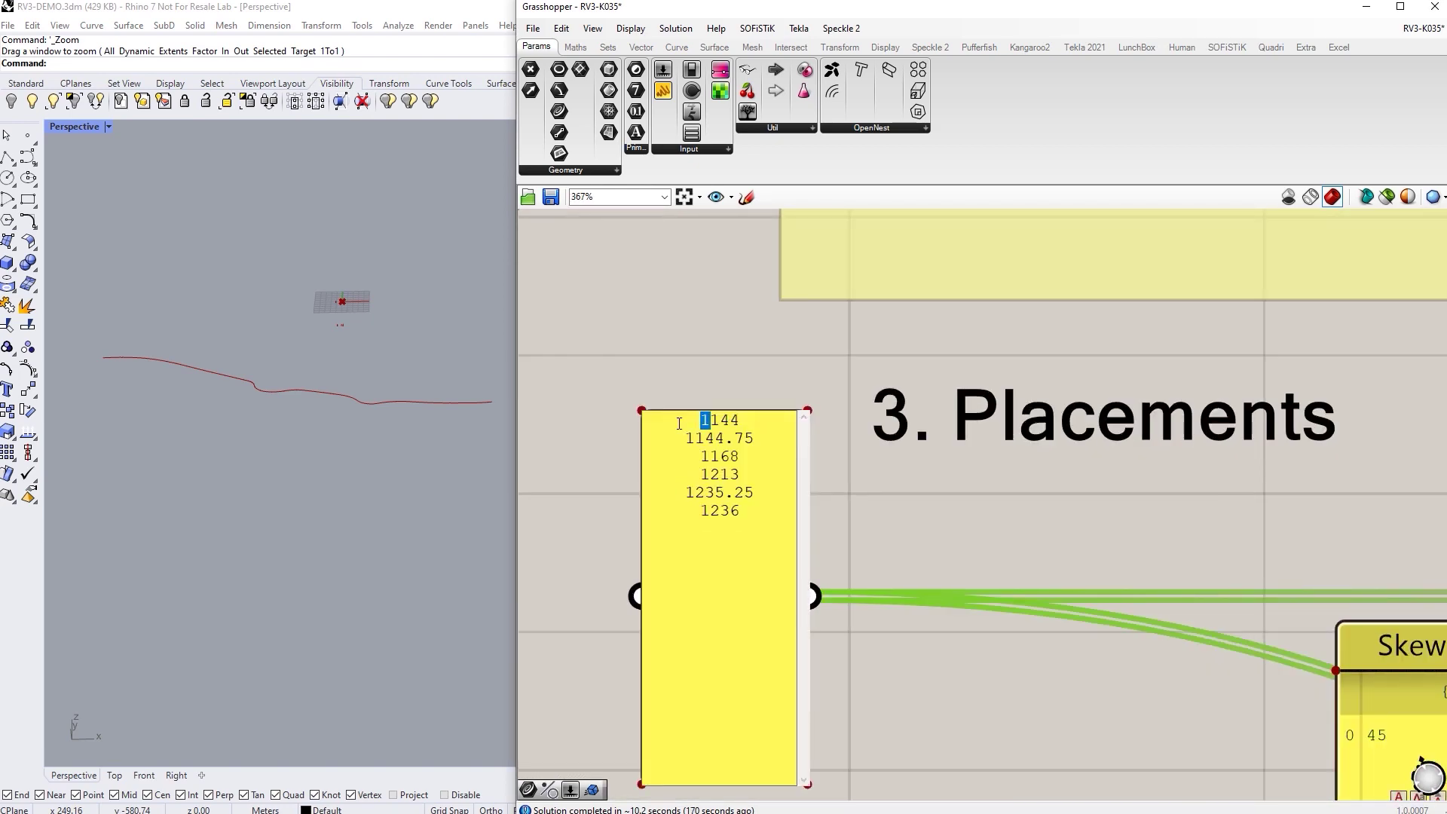
key(BackSpace)
key(BackSpace)
drag(712, 456, 685, 492)
key(BackSpace)
key(BackSpace)
key(BackSpace)
click(711, 512)
key(BackSpace)
click(655, 365)
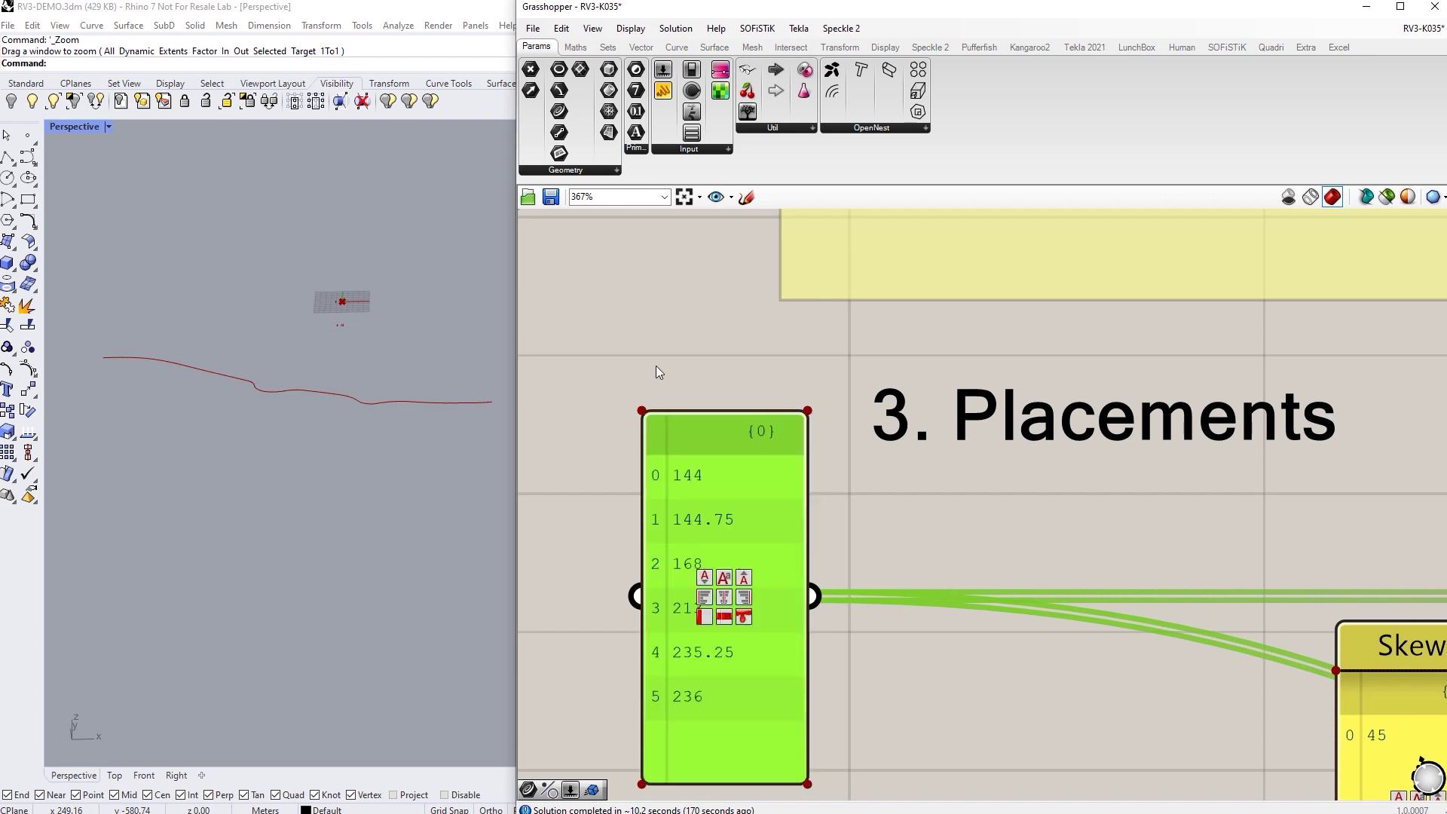
Change the last Placements station from 236 to 300 and review the regenerated bridge.
scroll(400, 398, up, 2)
scroll(400, 397, up, 3)
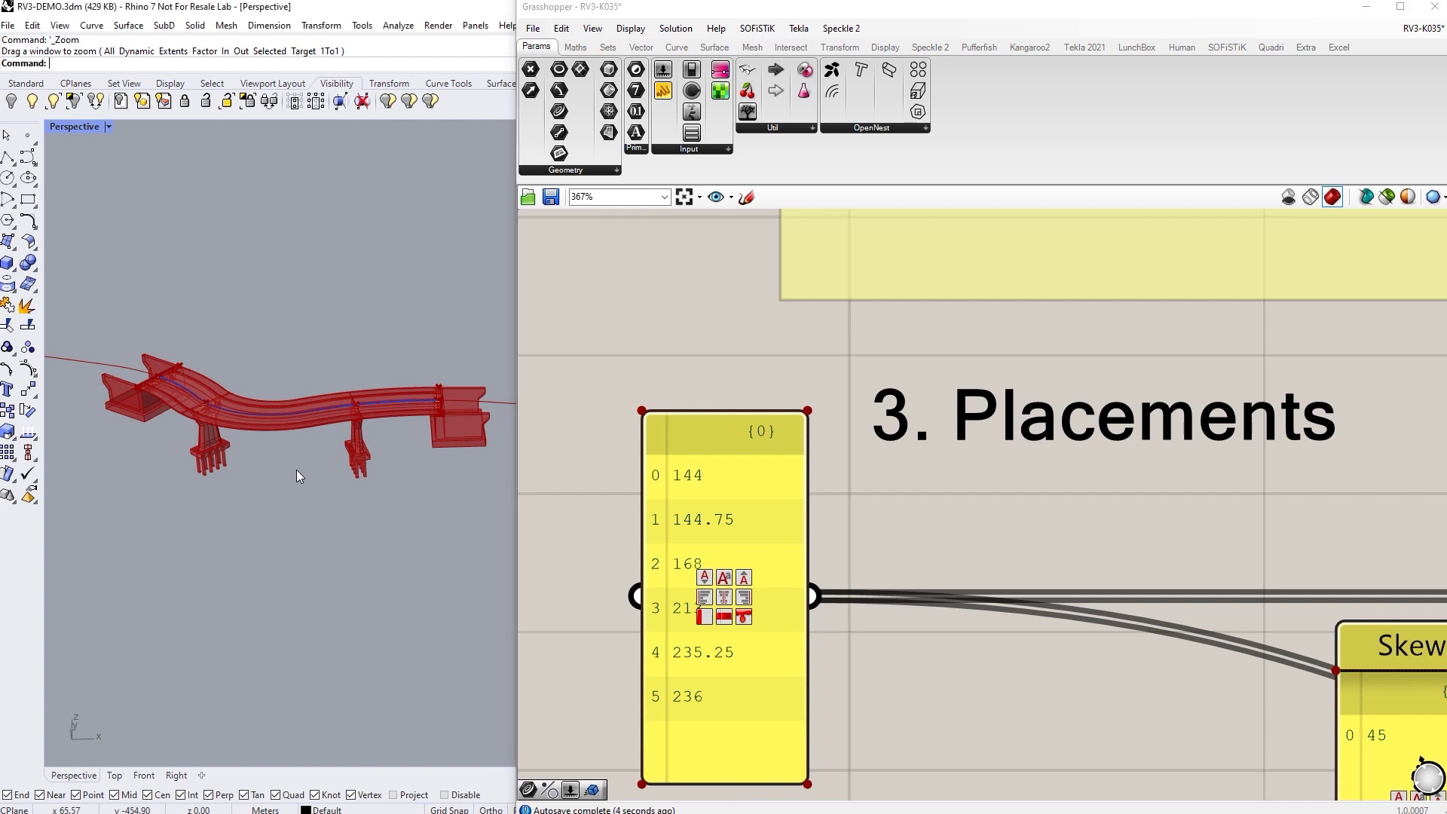
mouse_move(296, 469)
right_down()
mouse_move(284, 423)
mouse_move(309, 468)
right_up()
scroll(314, 474, down, 3)
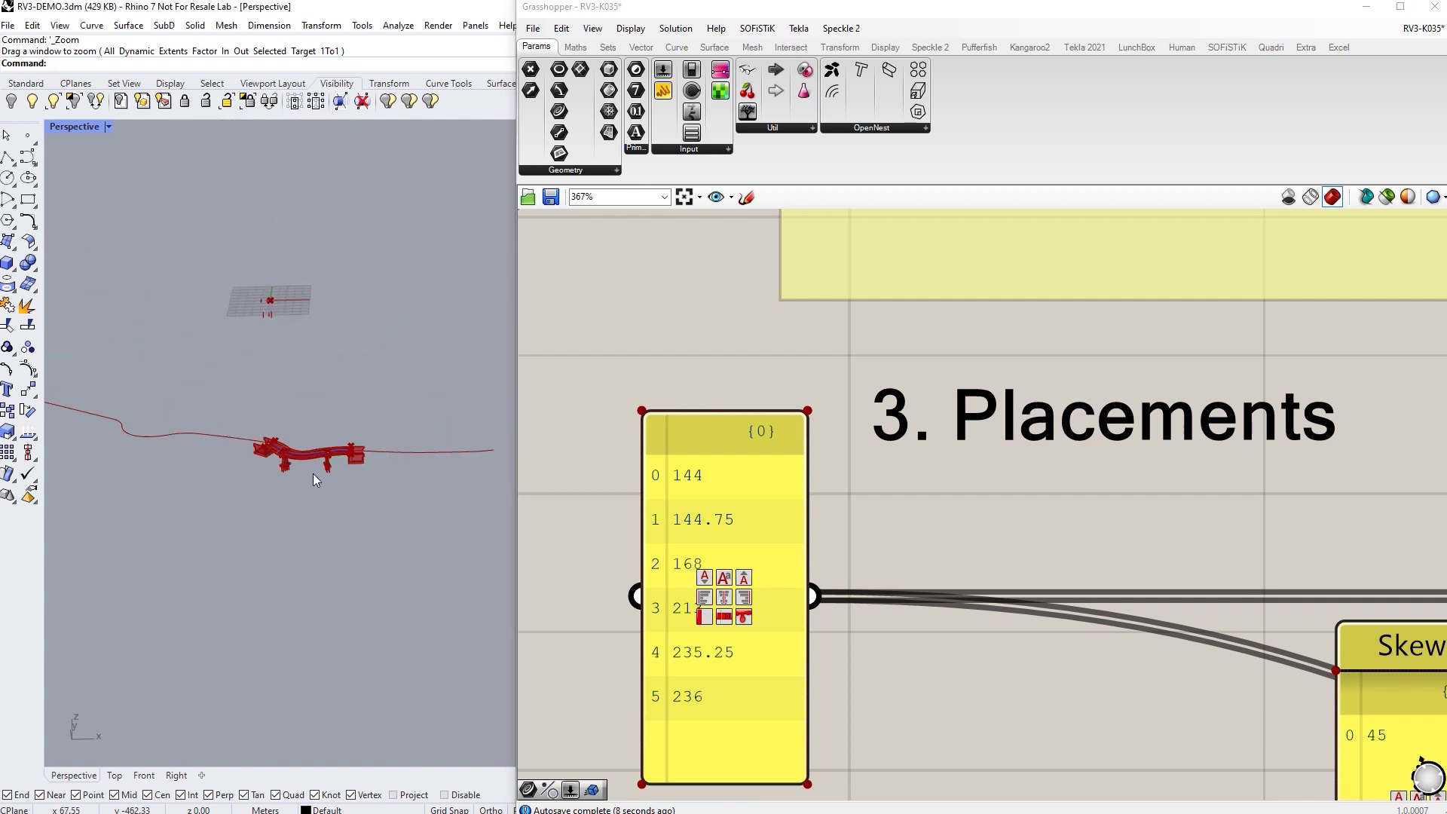
scroll(821, 418, down, 1)
scroll(332, 472, down, 1)
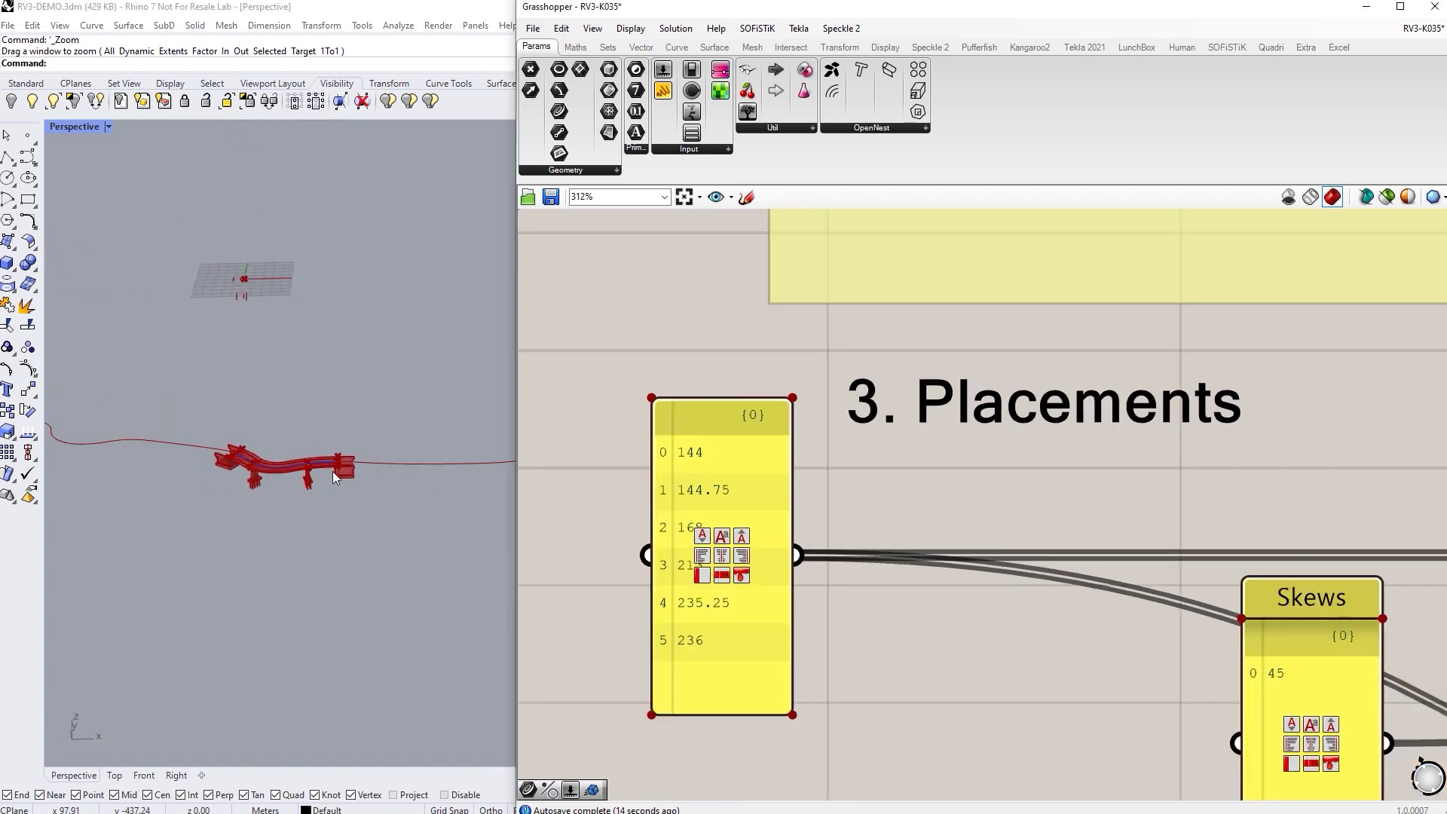
double_click(691, 639)
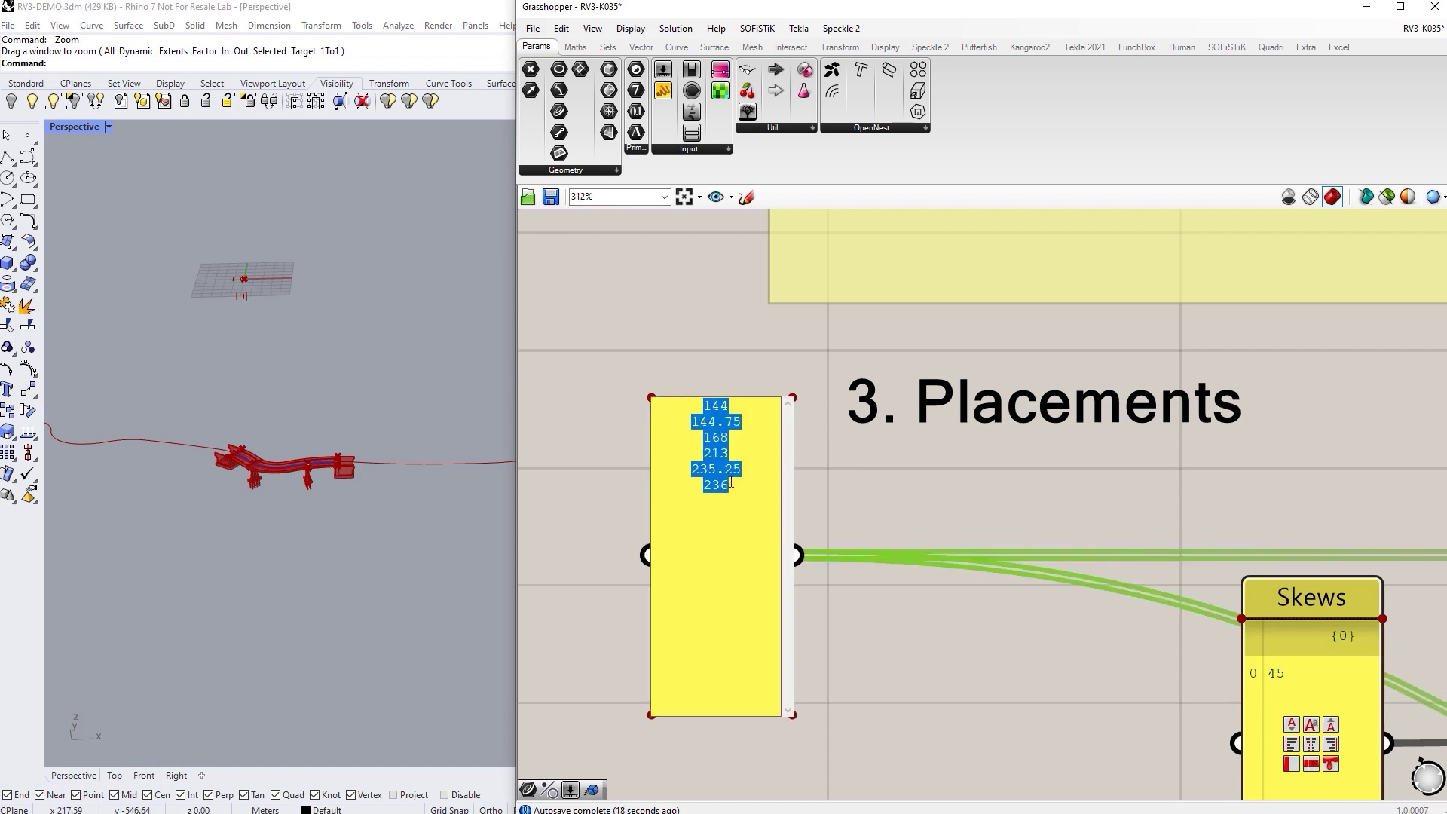
double_click(716, 485)
text(300)
click(916, 469)
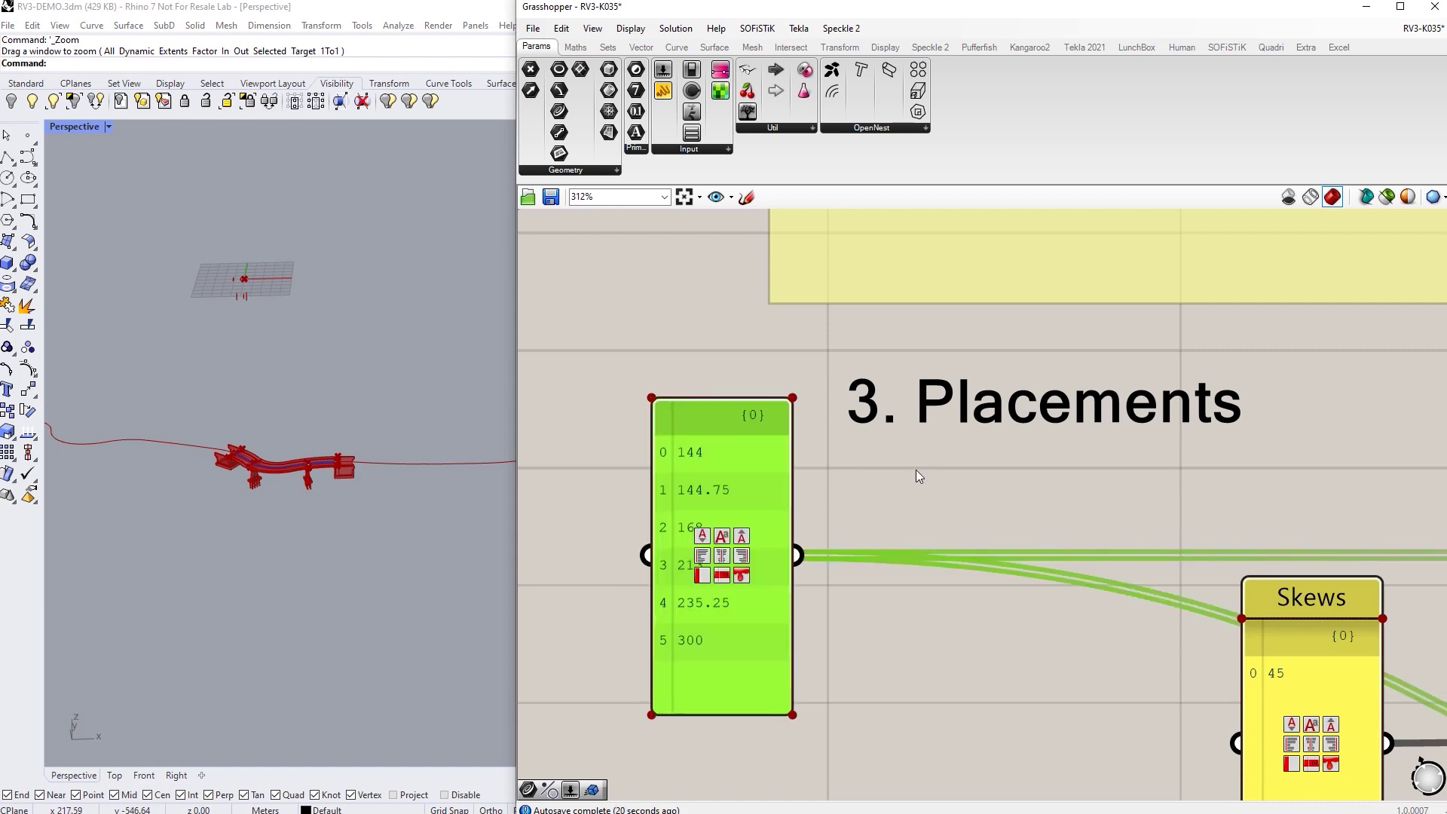
scroll(156, 454, up, 3)
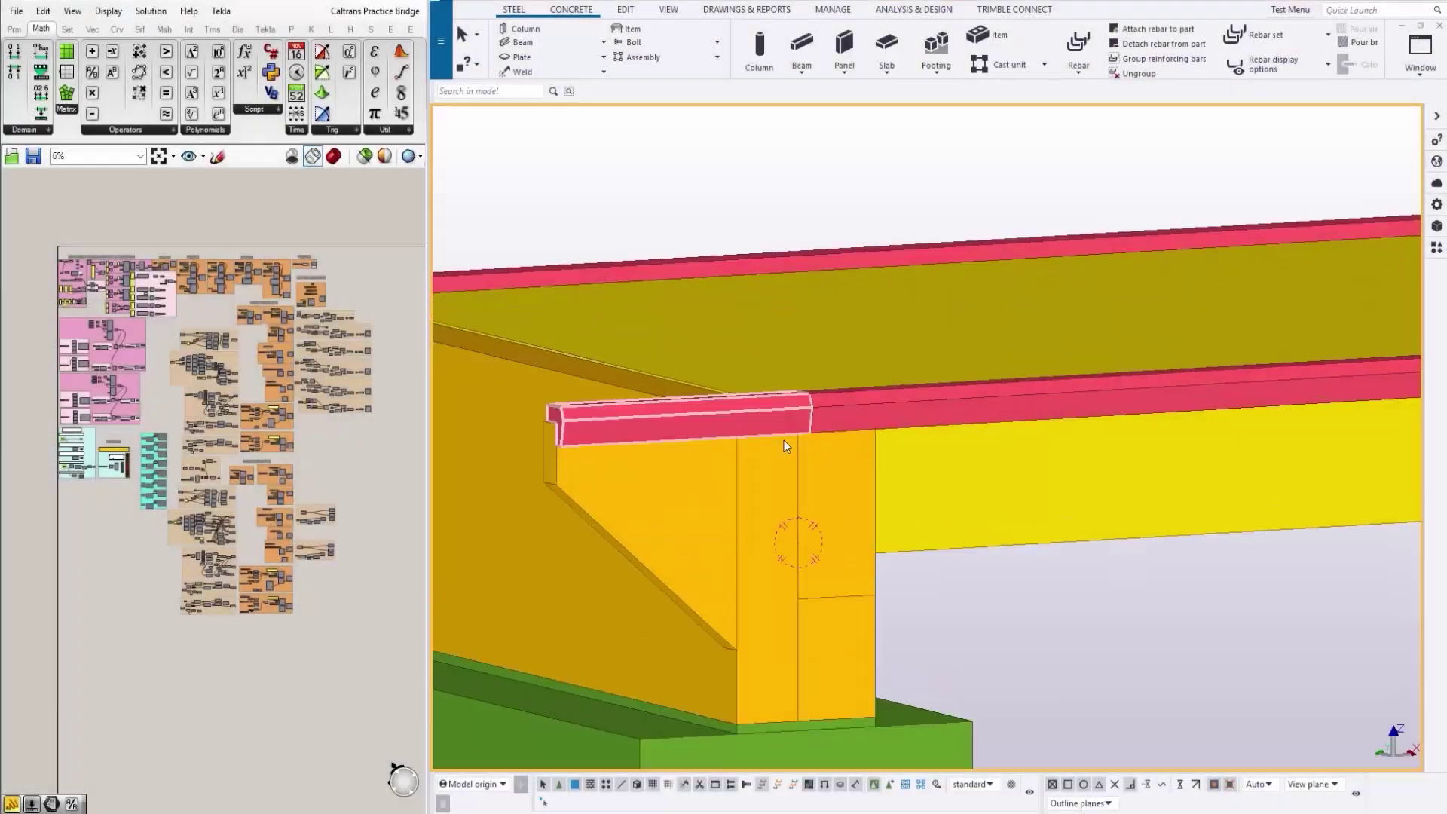
scroll(784, 440, up, 3)
middle_drag(753, 531, 785, 416)
scroll(687, 407, up, 3)
Edit and commit the deck Stations list values, twice.
scroll(1123, 623, down, 5)
scroll(1195, 568, up, 2)
scroll(591, 275, up, 5)
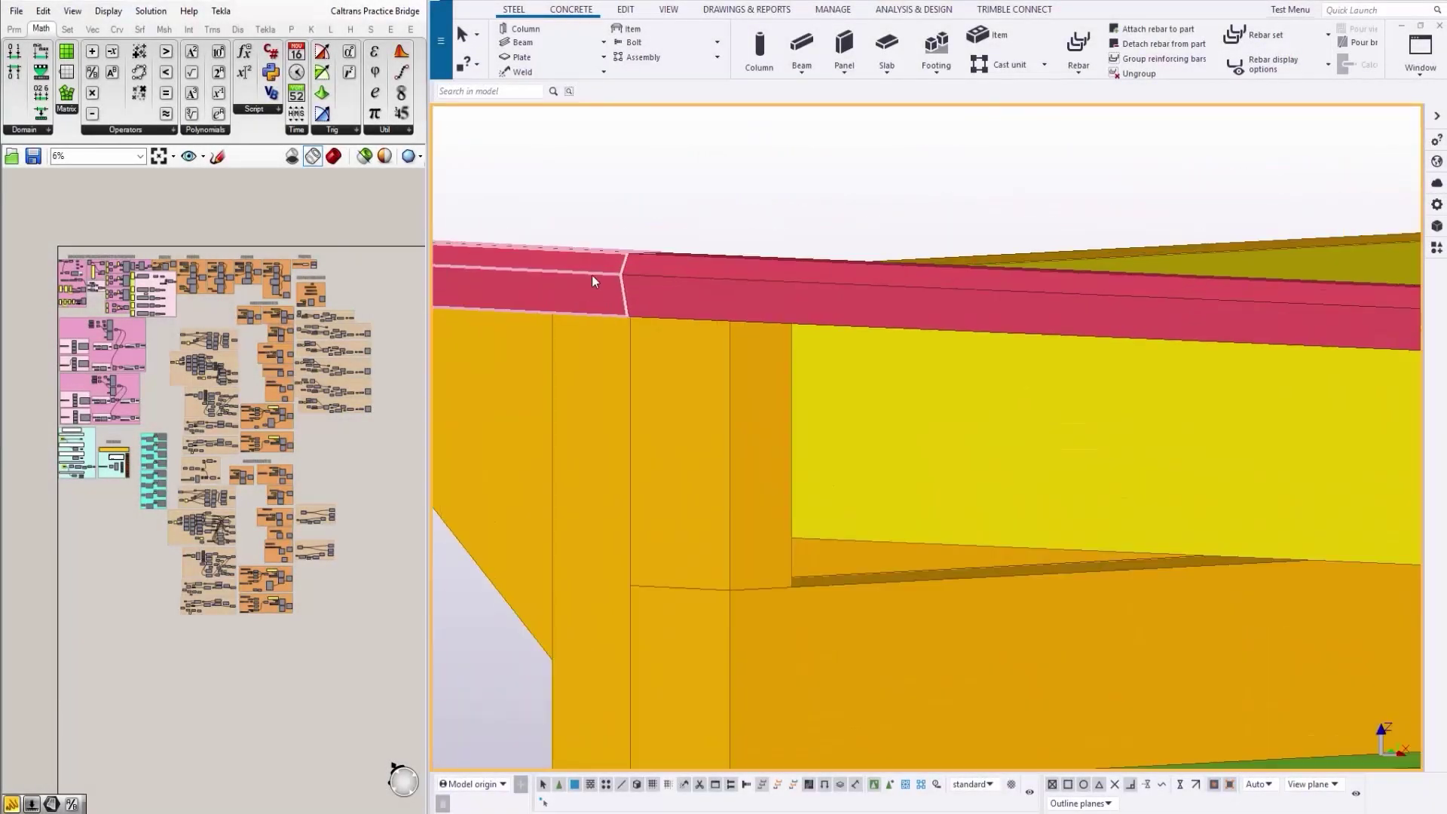
scroll(591, 274, down, 10)
scroll(88, 390, up, 10)
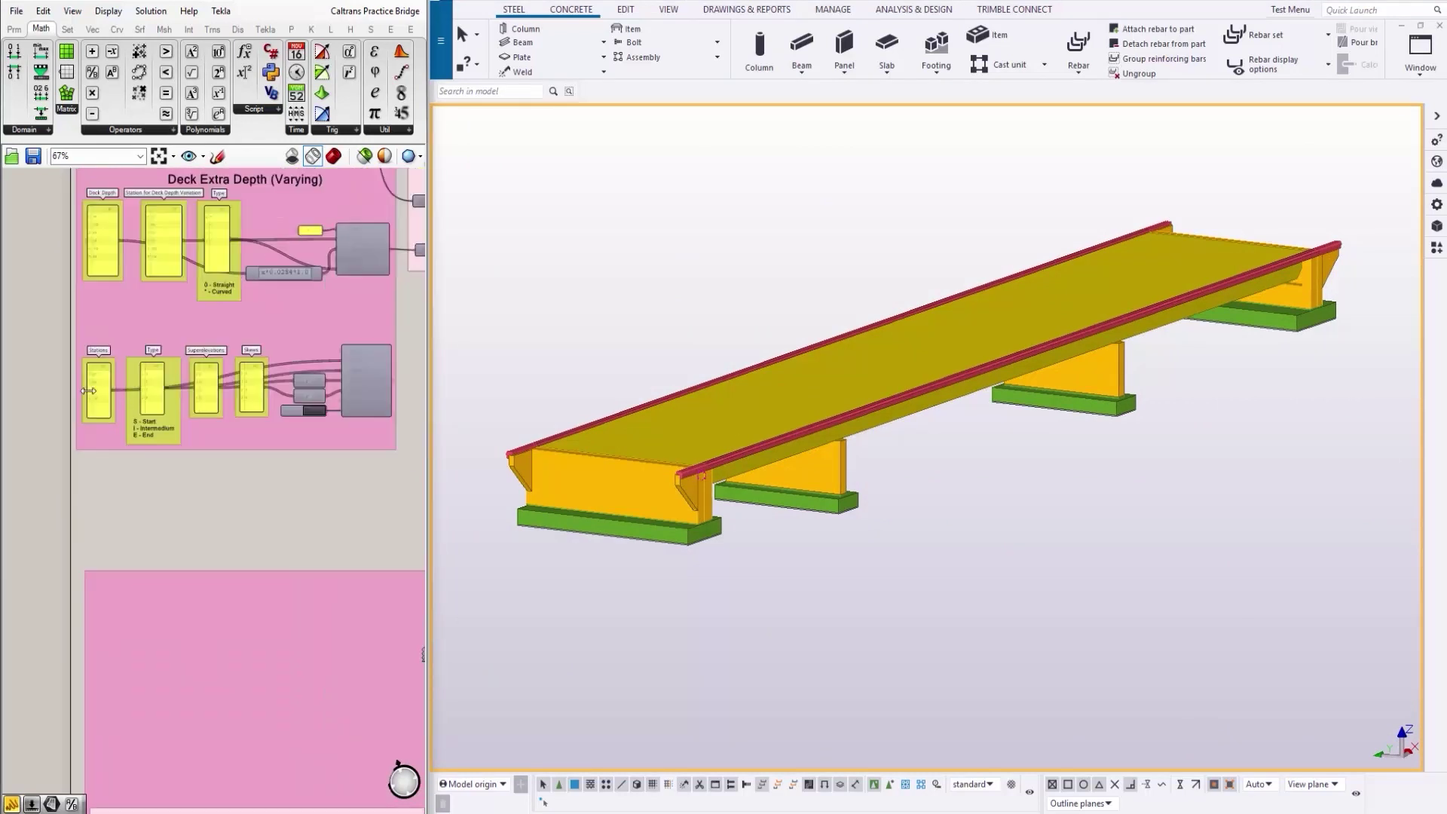
scroll(88, 391, up, 8)
double_click(133, 320)
click(164, 559)
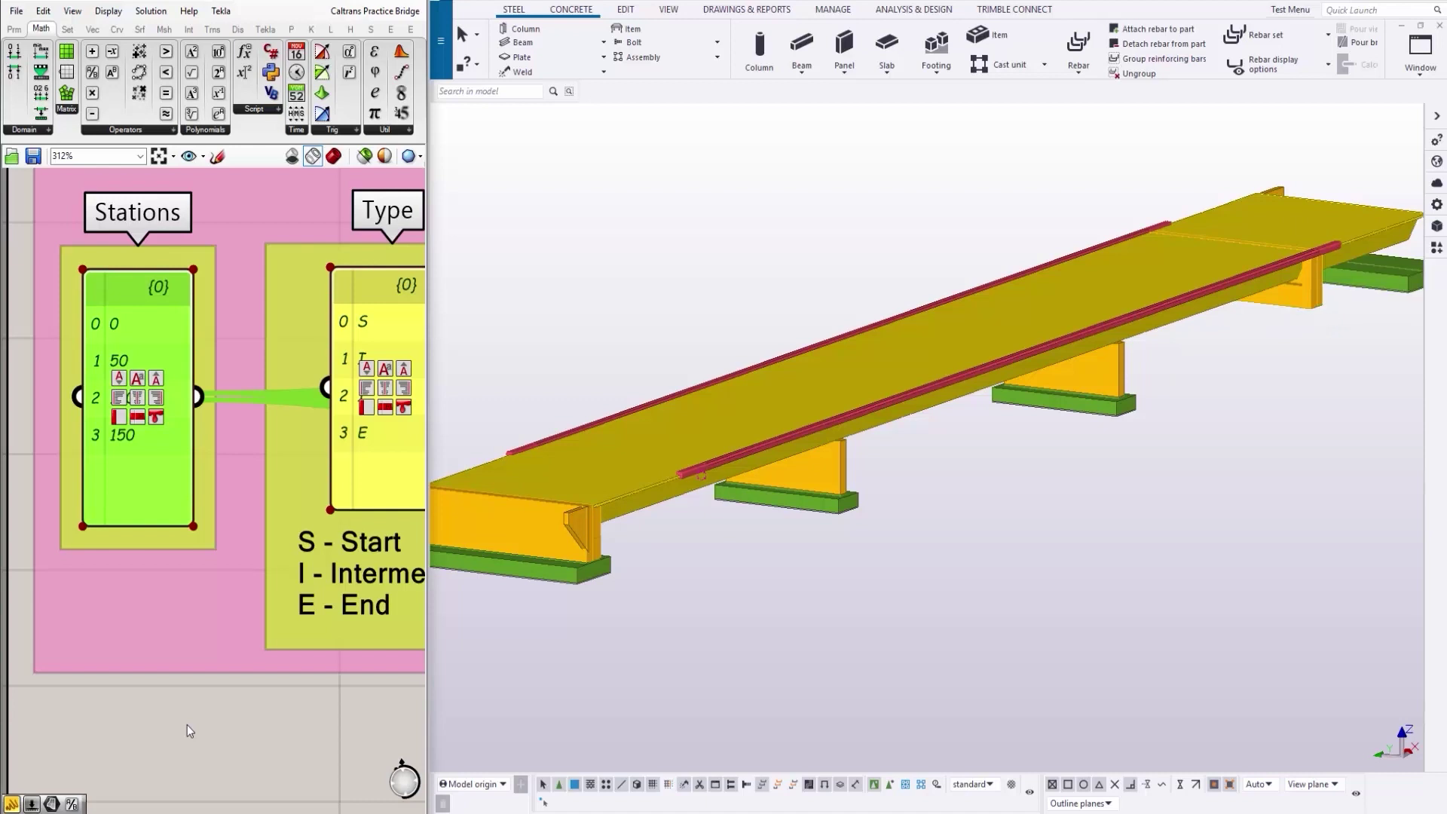
double_click(133, 280)
click(189, 708)
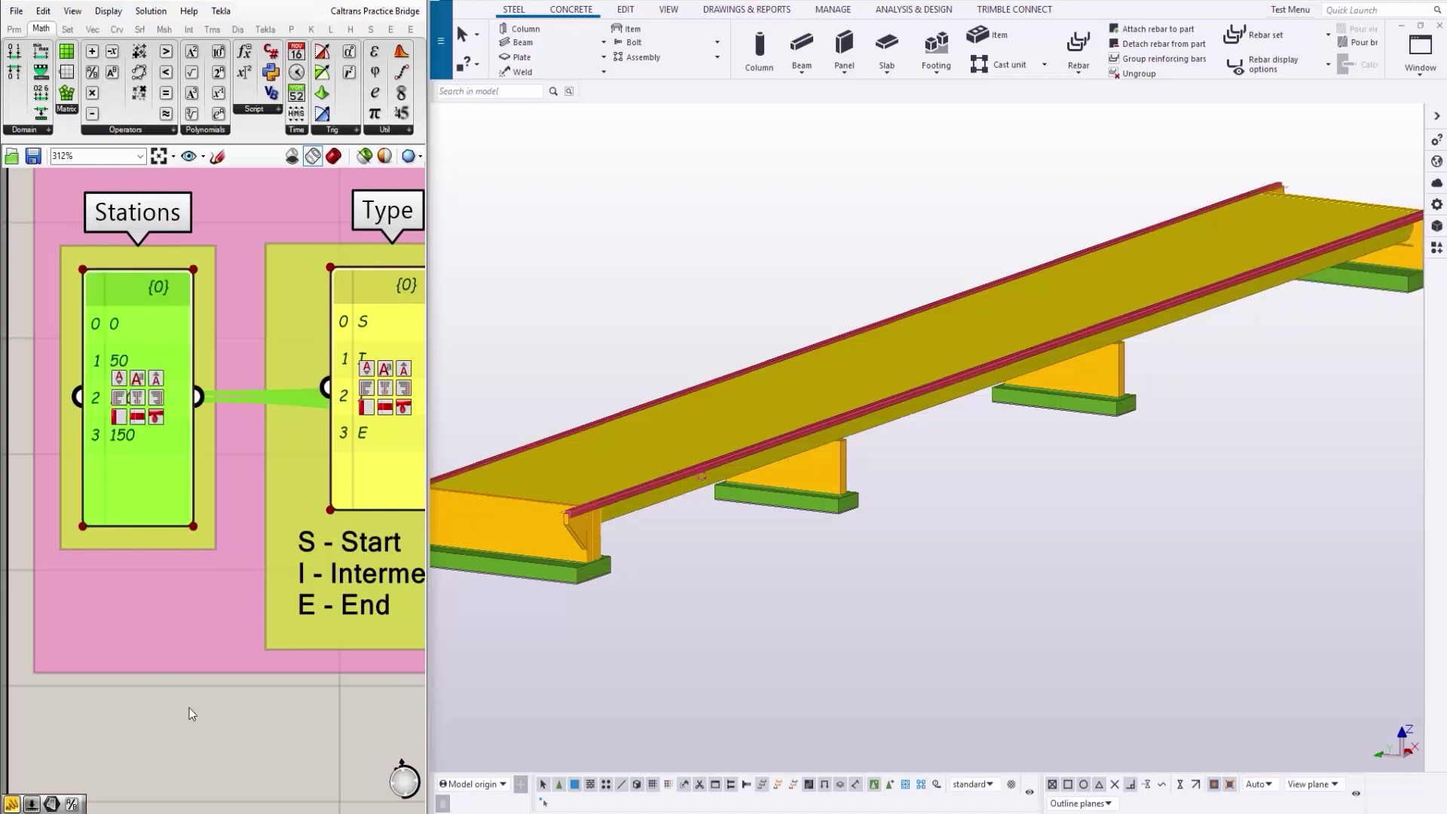
scroll(134, 648, down, 3)
scroll(302, 452, up, 5)
Set all Superelevations to 2, then reset them all to 0.
double_click(254, 498)
click(264, 768)
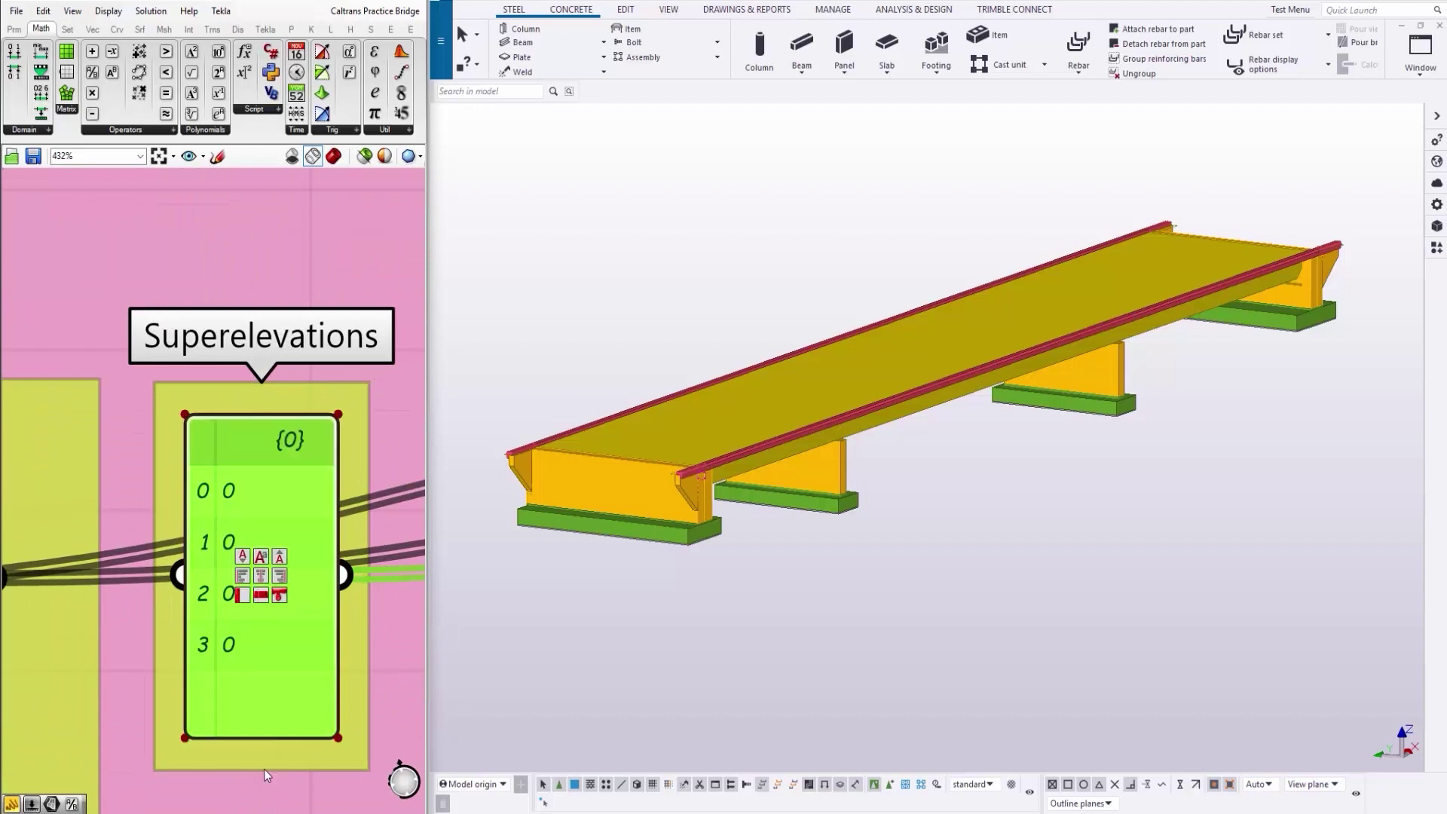
scroll(732, 463, up, 5)
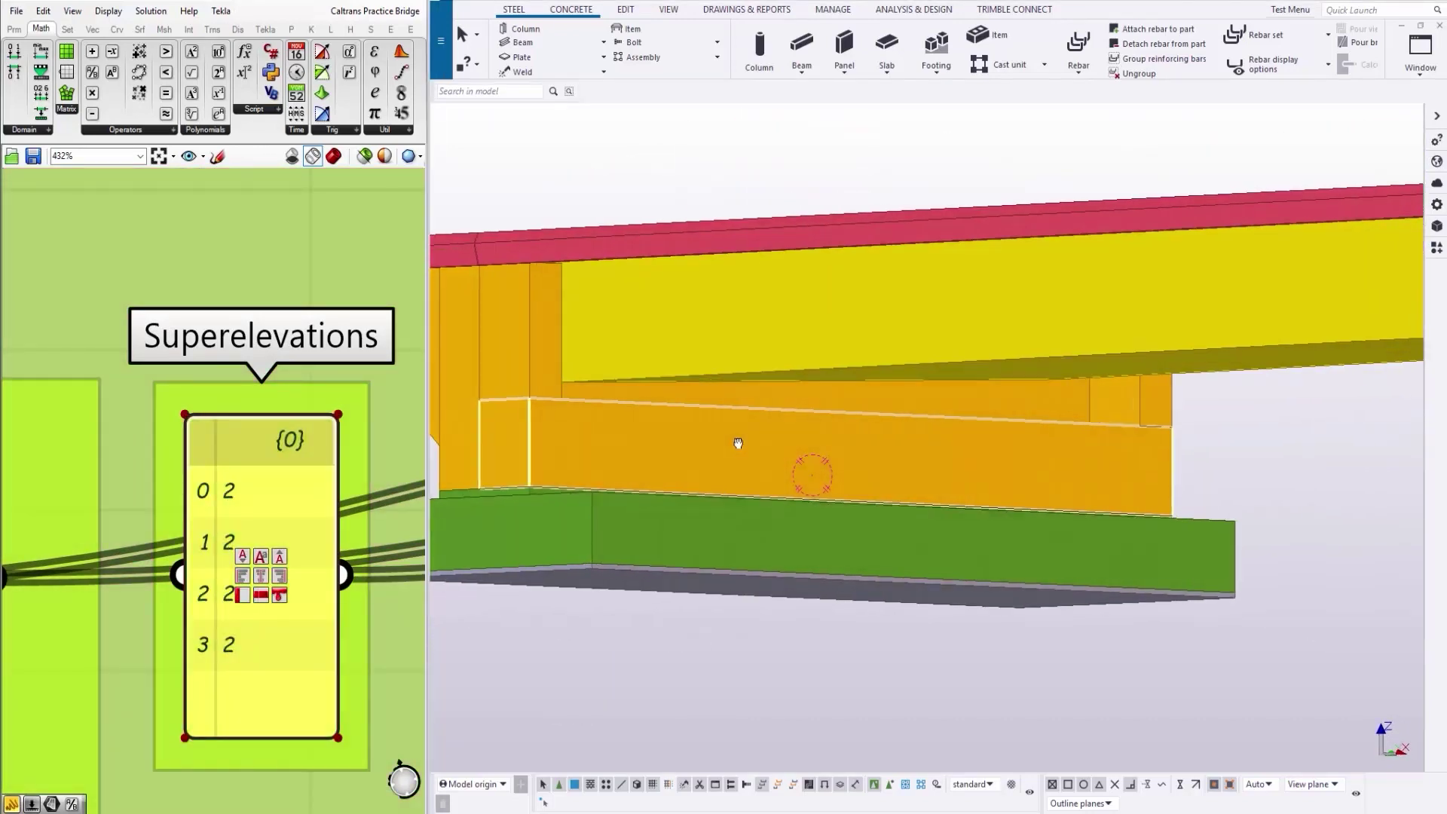
double_click(251, 492)
text(0 0 0 0)
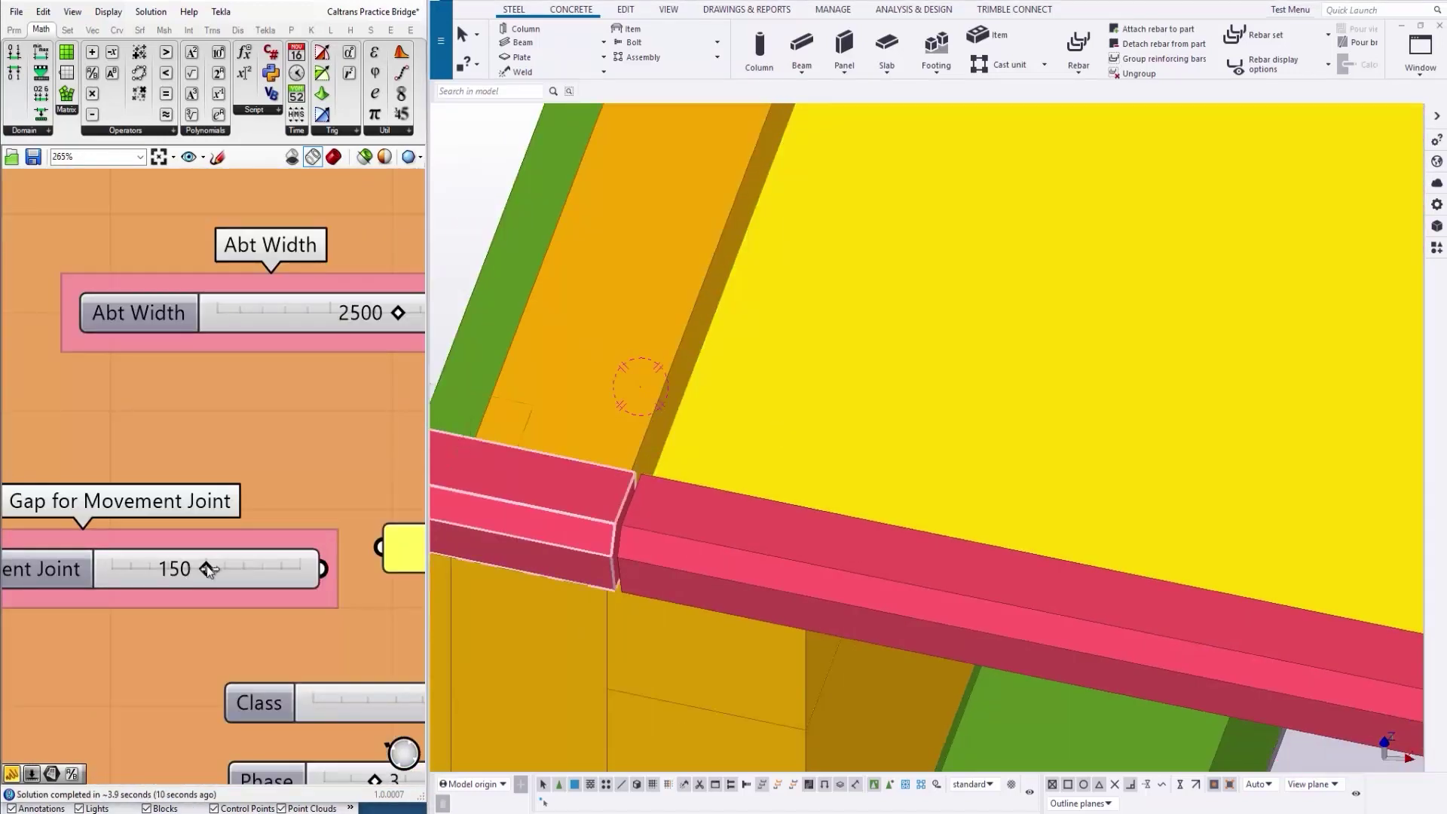
Adjust the movement-joint gap and open the Superelevations values (2, 2, -2, -2) for editing.
mouse_move(207, 567)
mouse_down()
mouse_move(169, 585)
mouse_move(223, 571)
mouse_up()
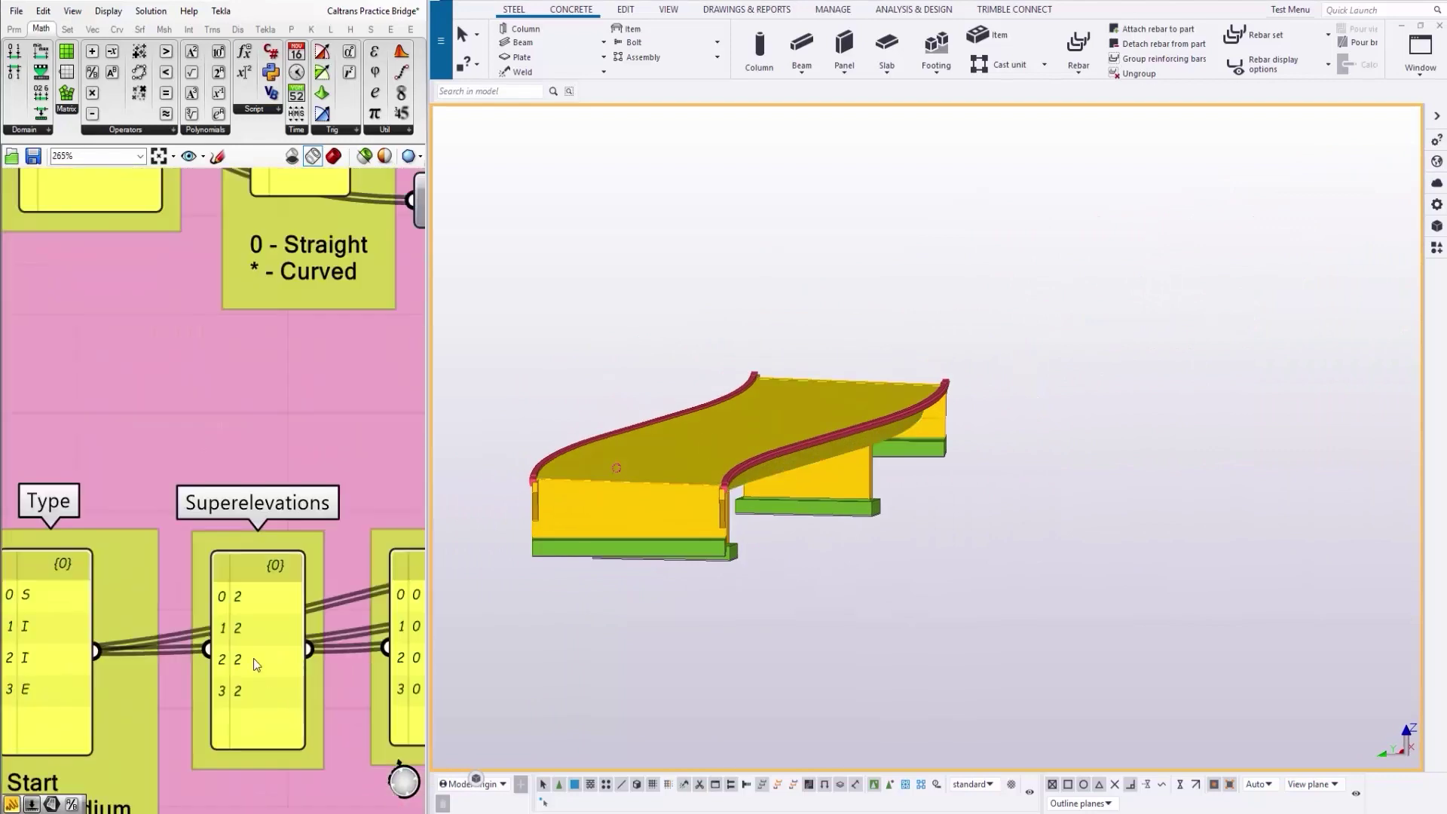
double_click(280, 624)
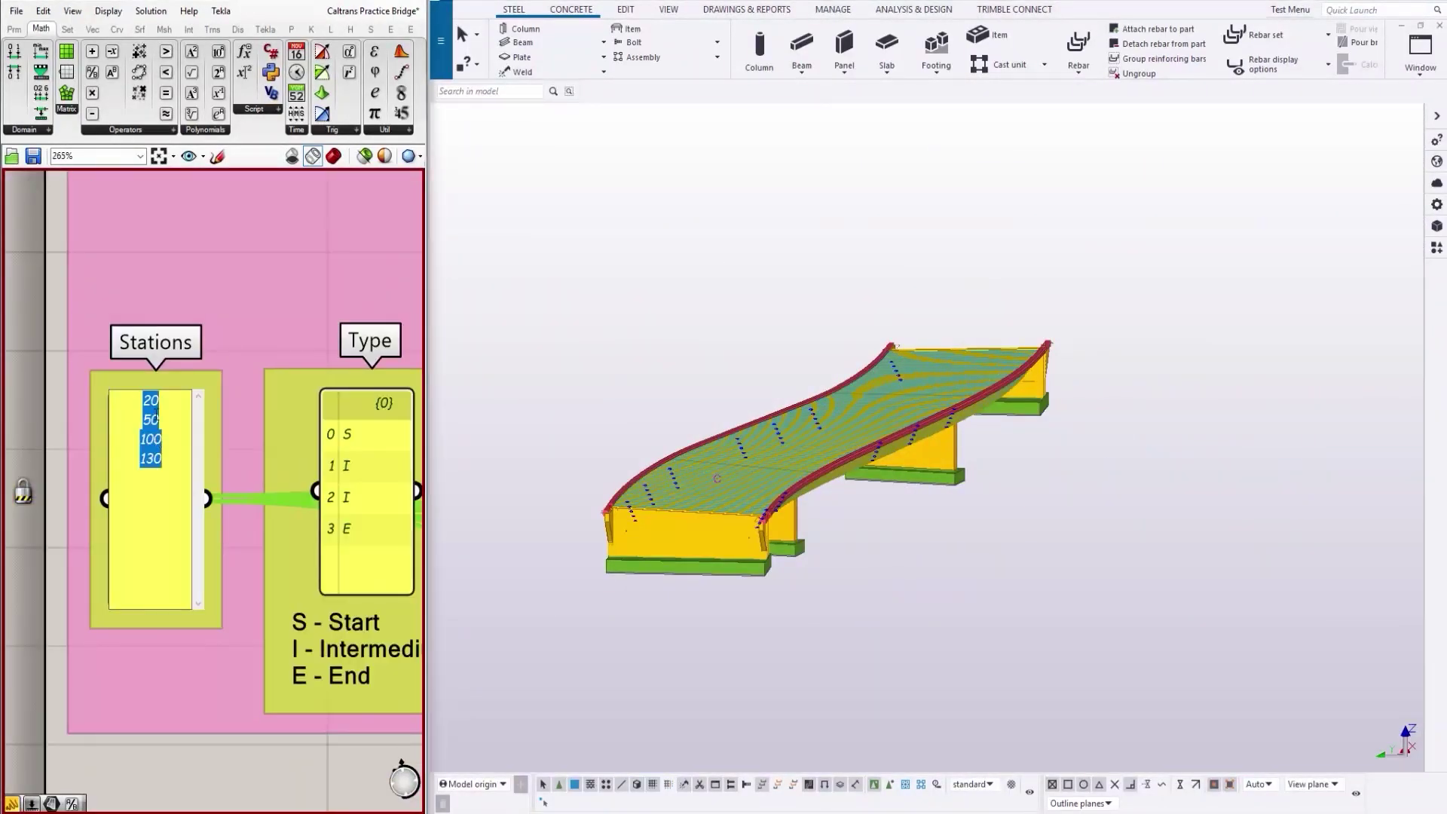
Change the first station value to 10 and wire CL Snake into the alignment input.
click(150, 400)
key(BackSpace)
text(10)
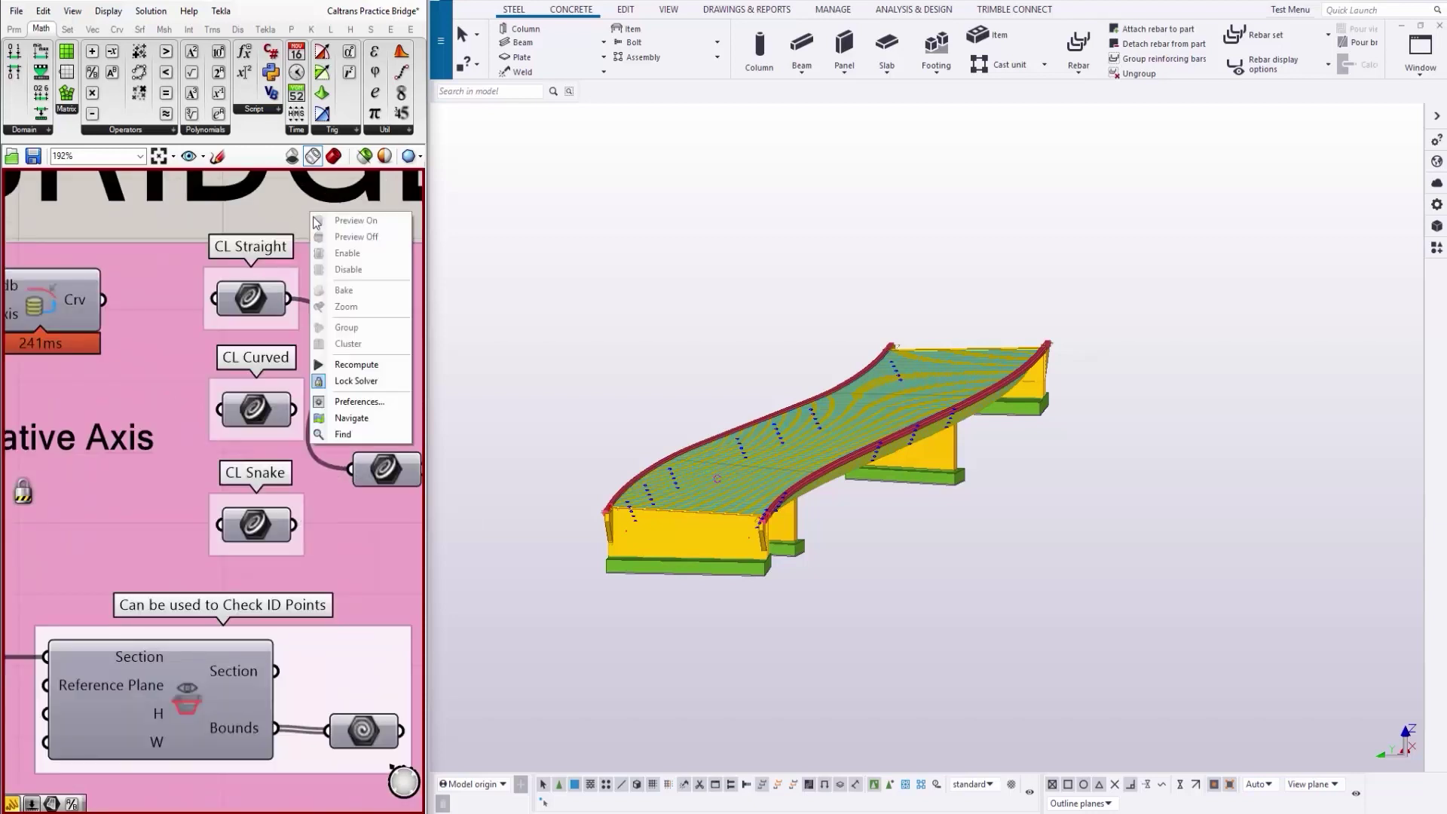
click(309, 360)
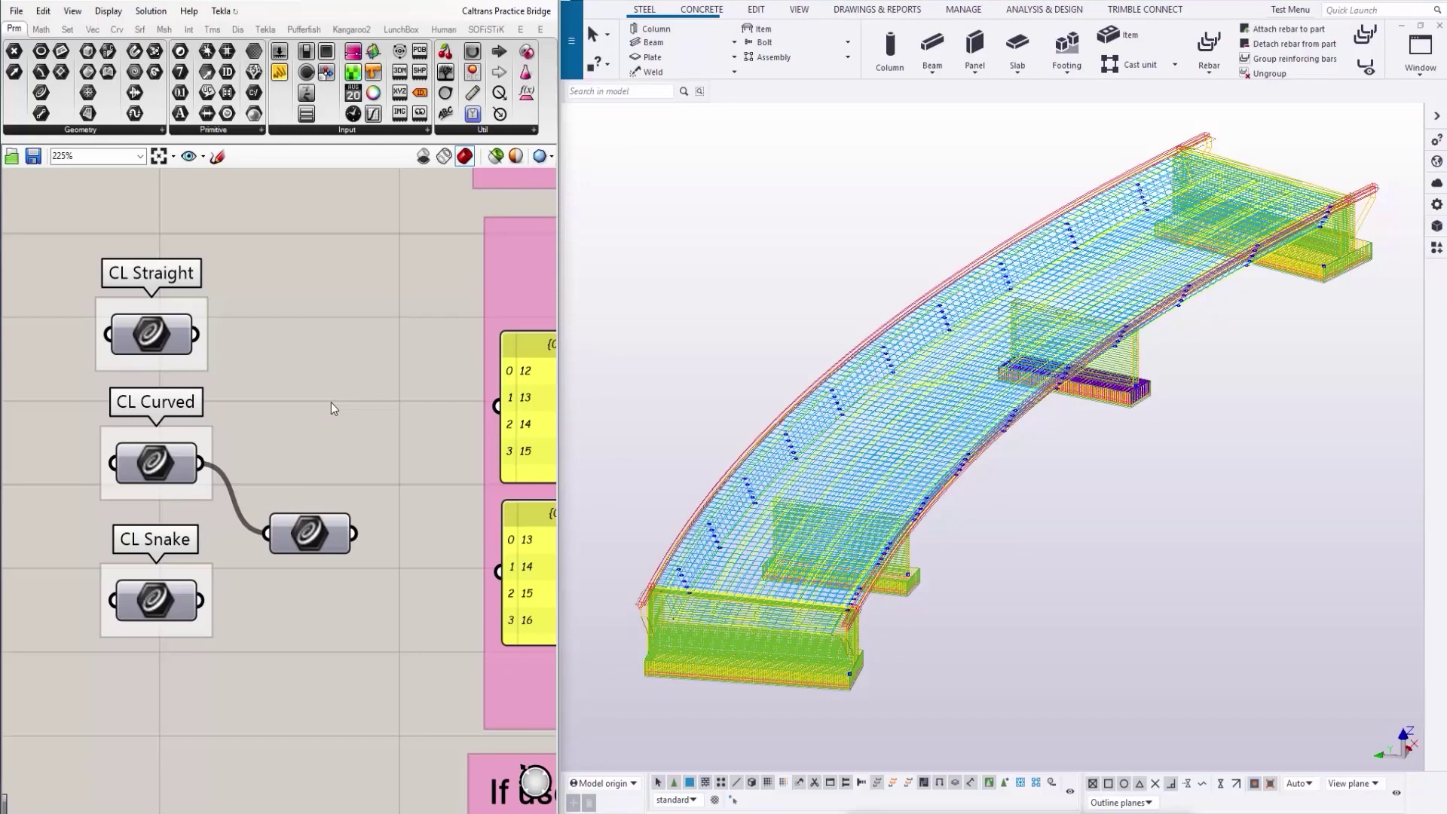
drag(202, 602, 266, 533)
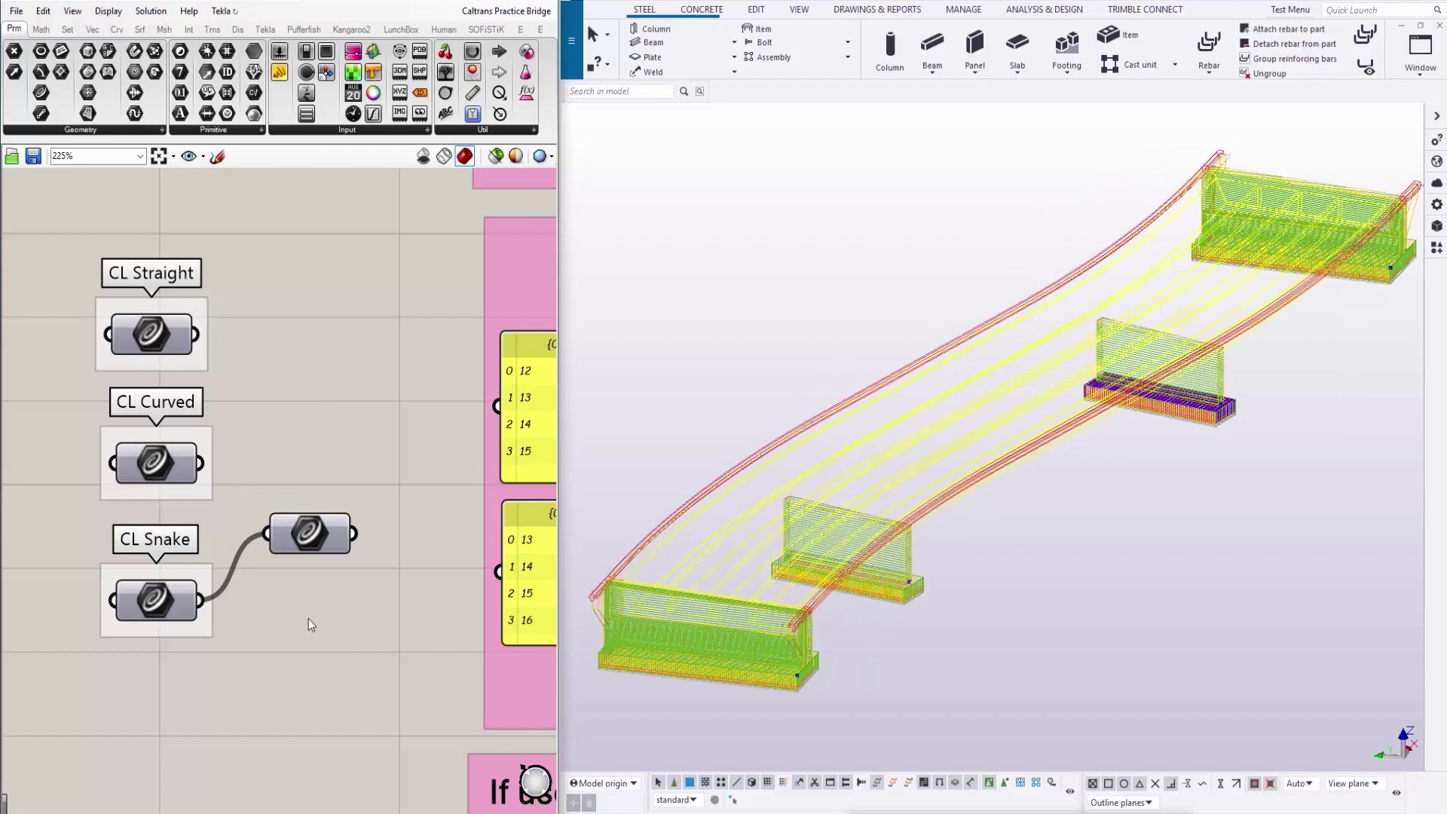
click(978, 666)
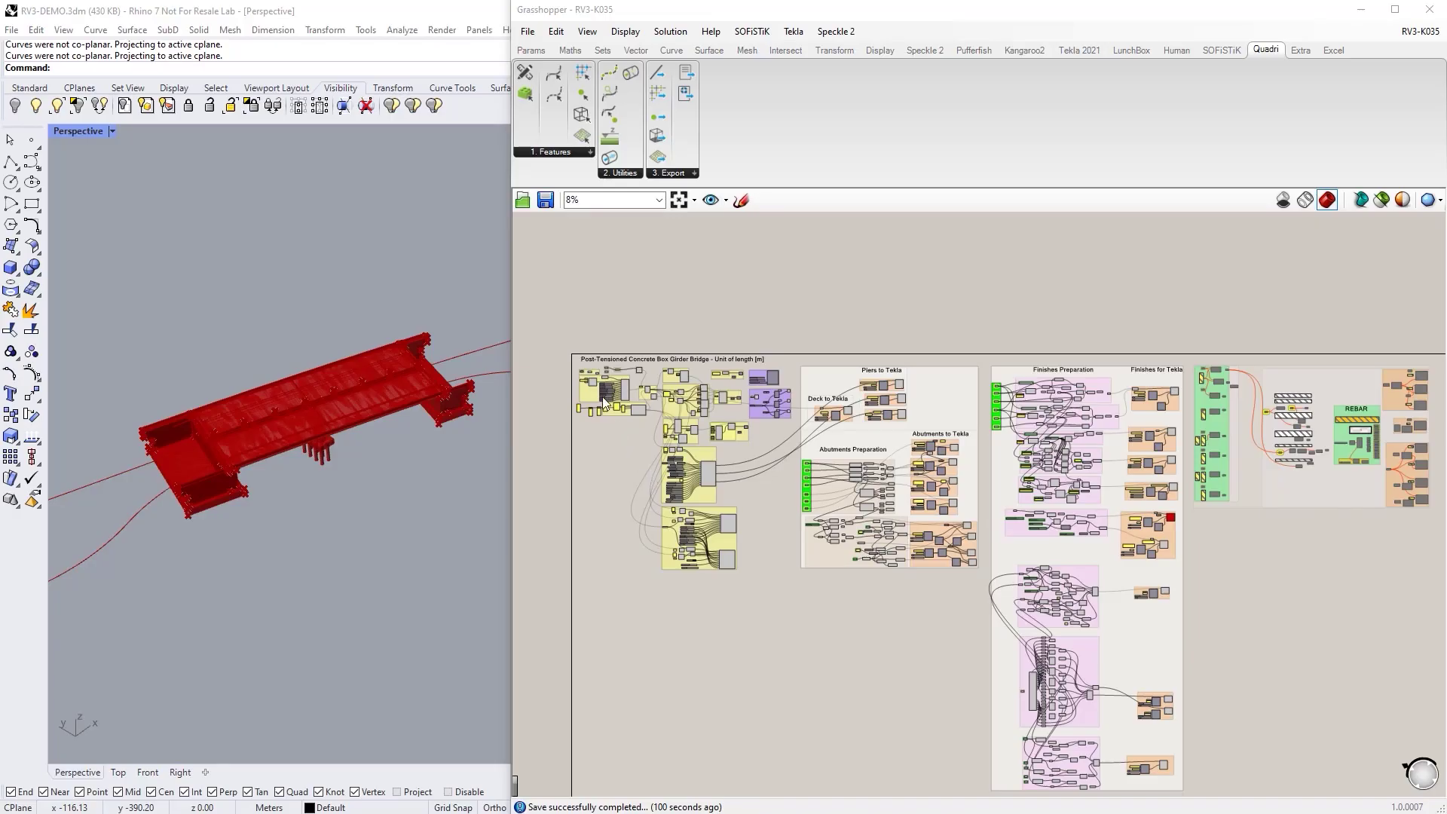
Point the cross-section Path component to an existing .dat file.
scroll(632, 469, up, 2)
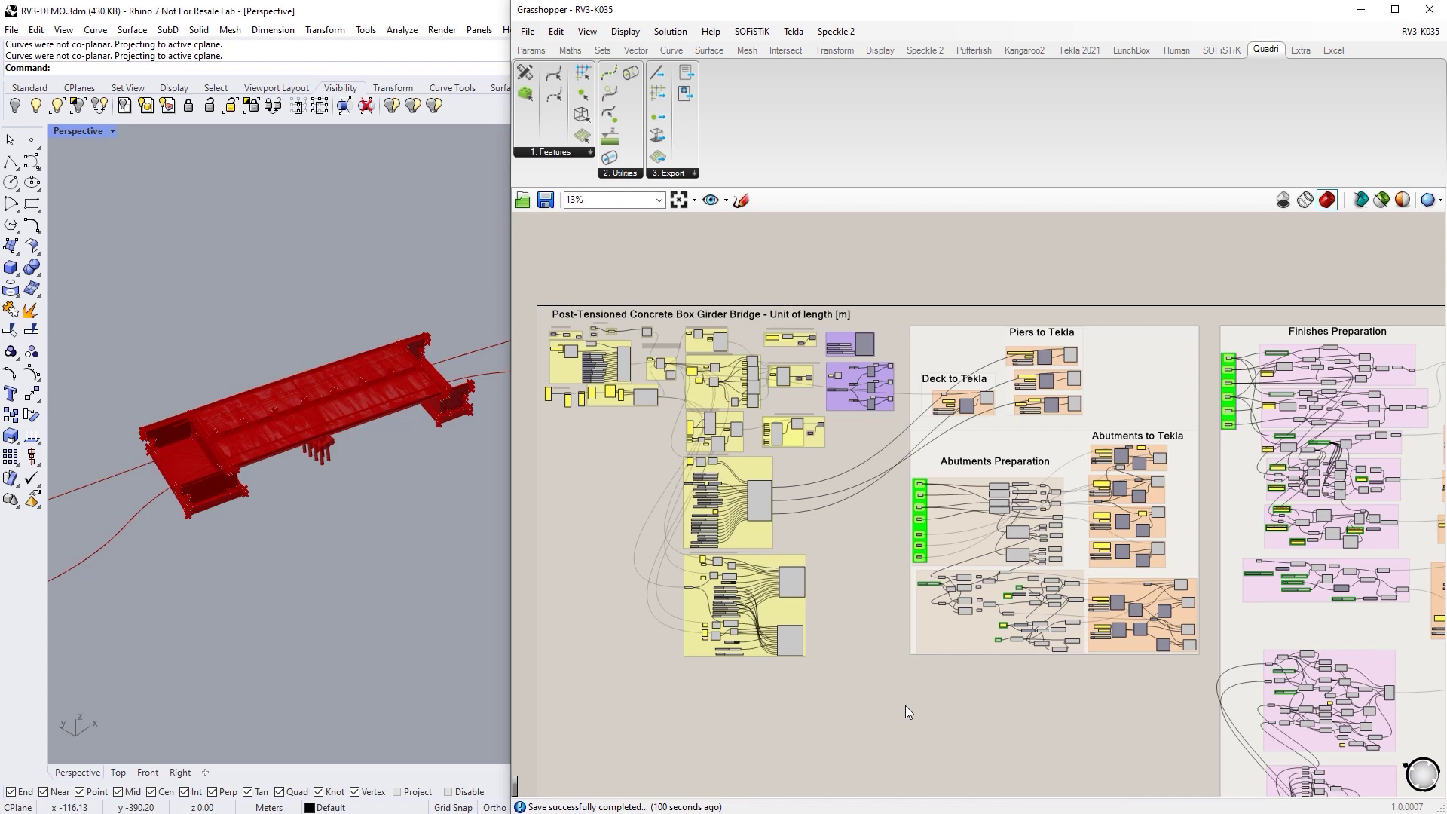
drag(904, 705, 529, 288)
click(603, 663)
drag(904, 314, 1146, 693)
click(1032, 712)
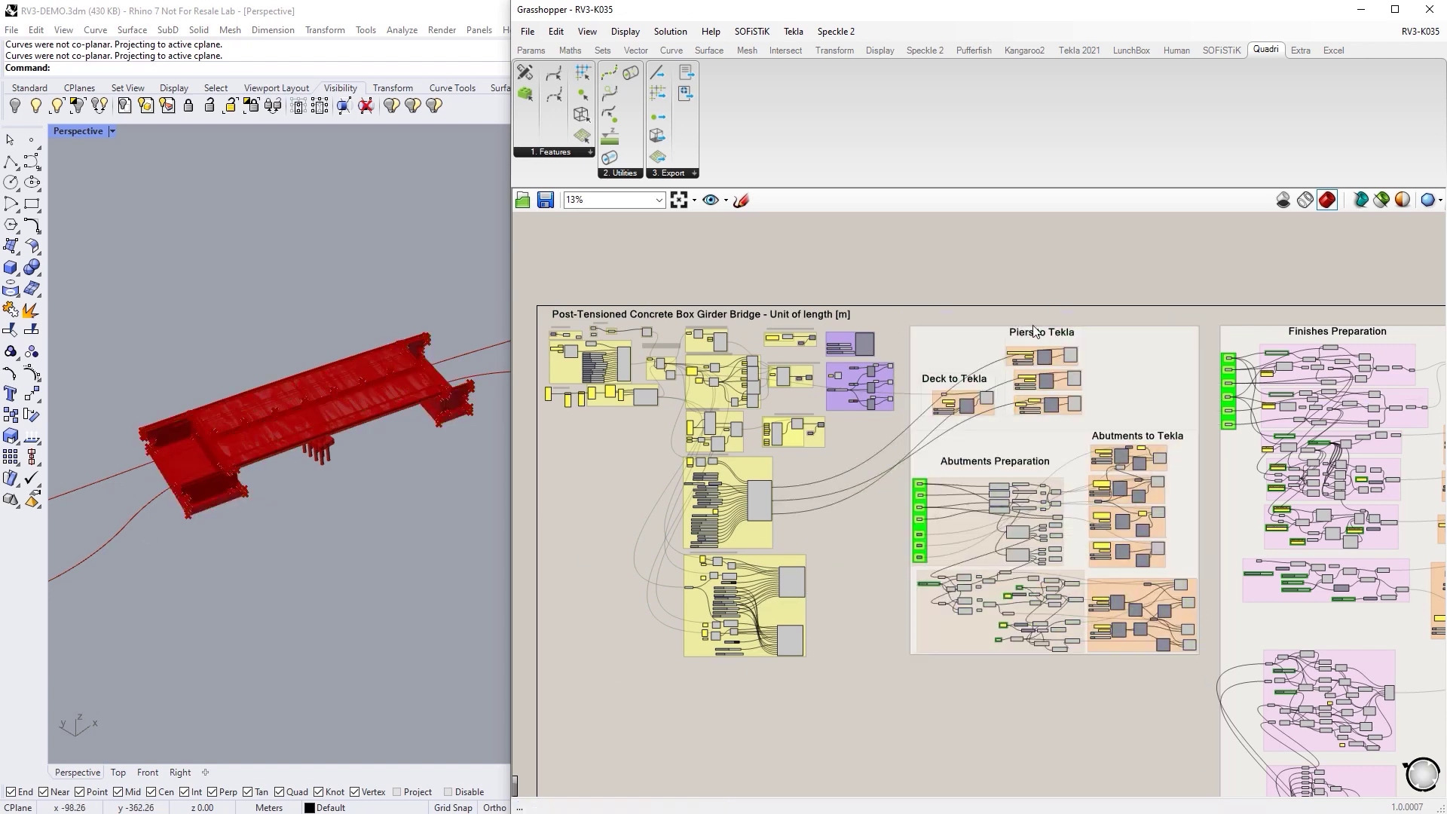
scroll(1008, 368, up, 10)
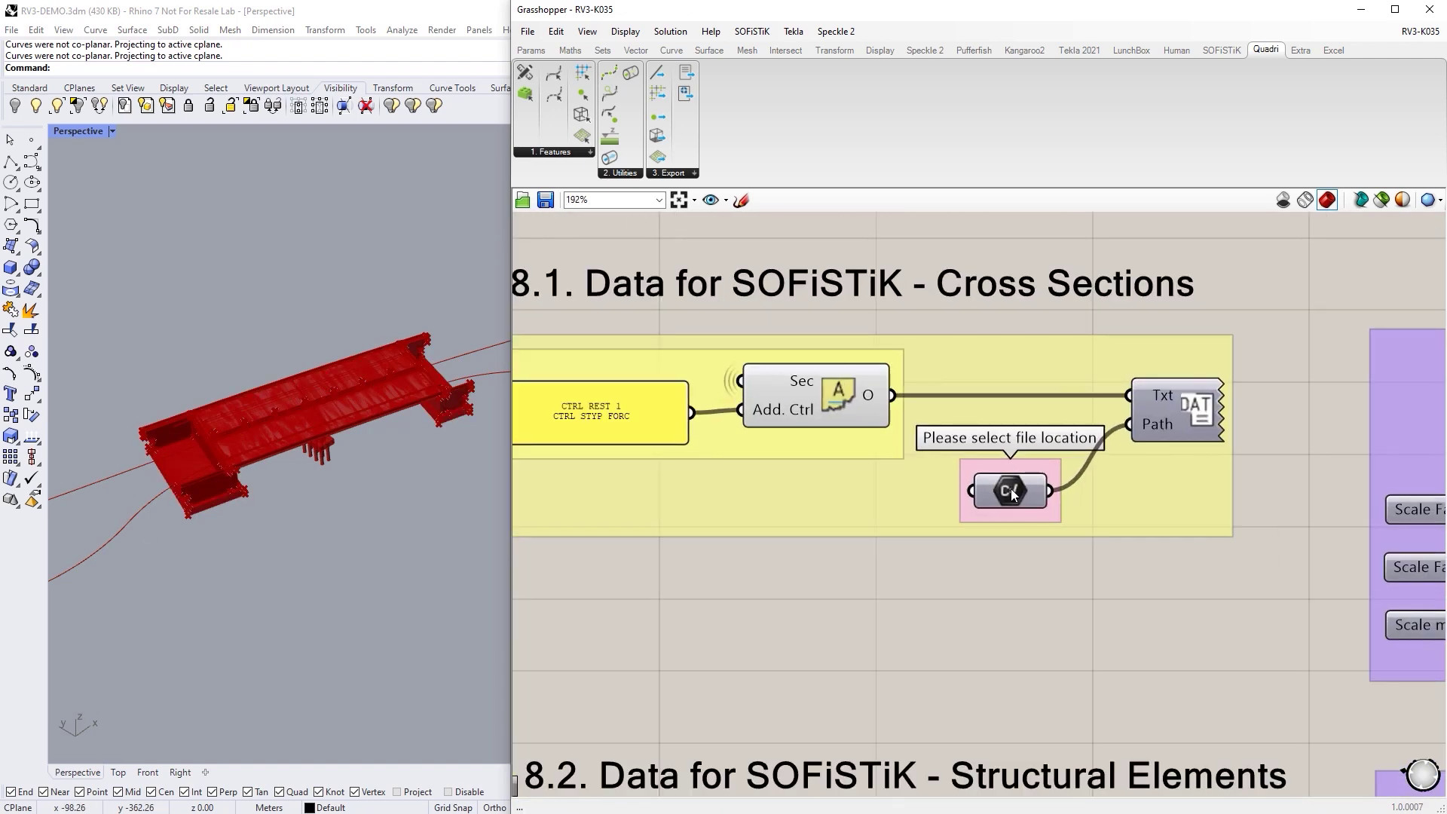
scroll(1011, 490, down, 1)
right_click(1012, 489)
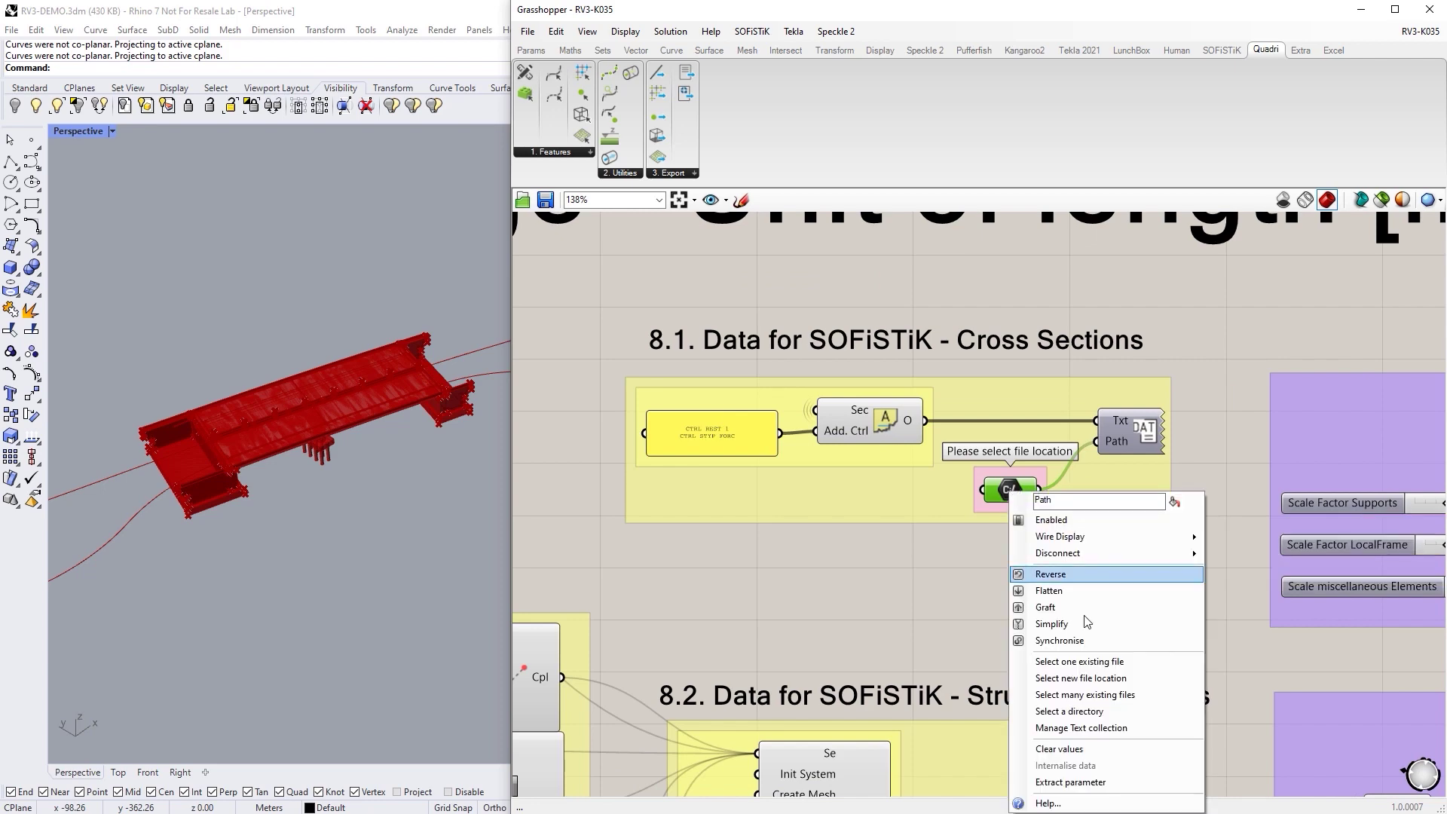
click(1070, 659)
double_click(975, 596)
Point the structural-elements Path component to the existing geometry.dat file.
scroll(989, 455, down, 4)
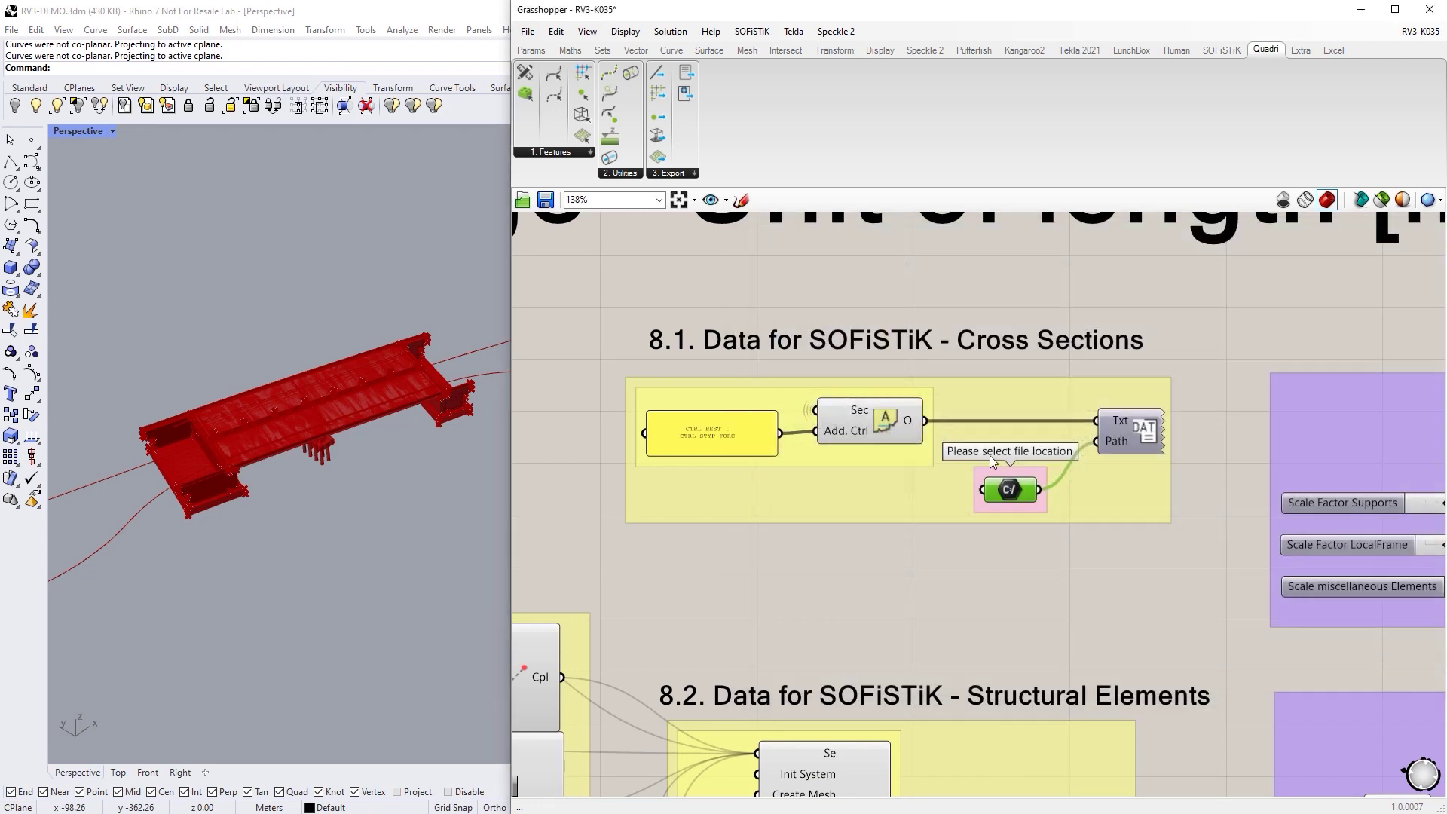
scroll(965, 526, up, 4)
right_click(979, 498)
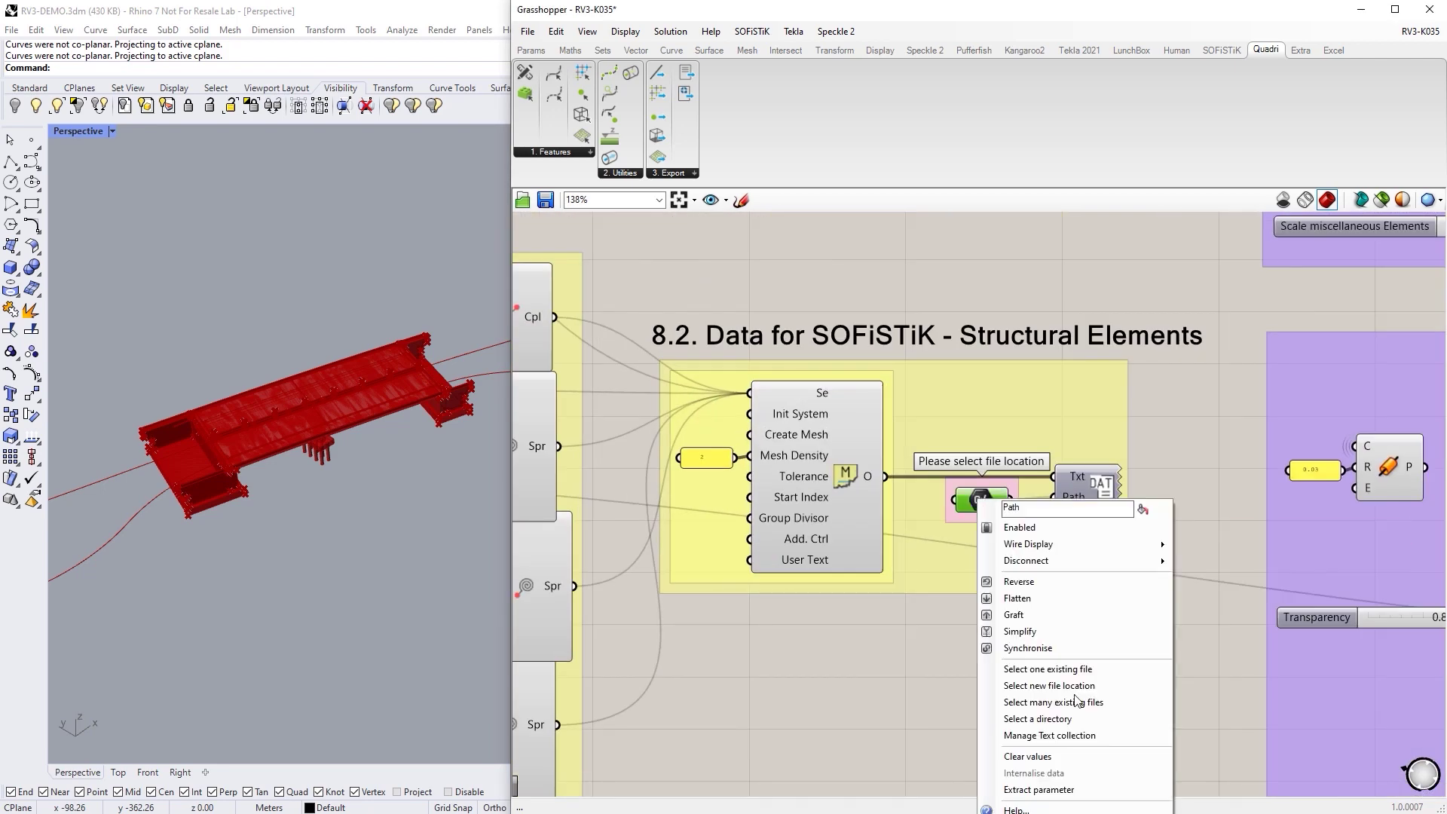
click(1065, 665)
click(964, 438)
key(Return)
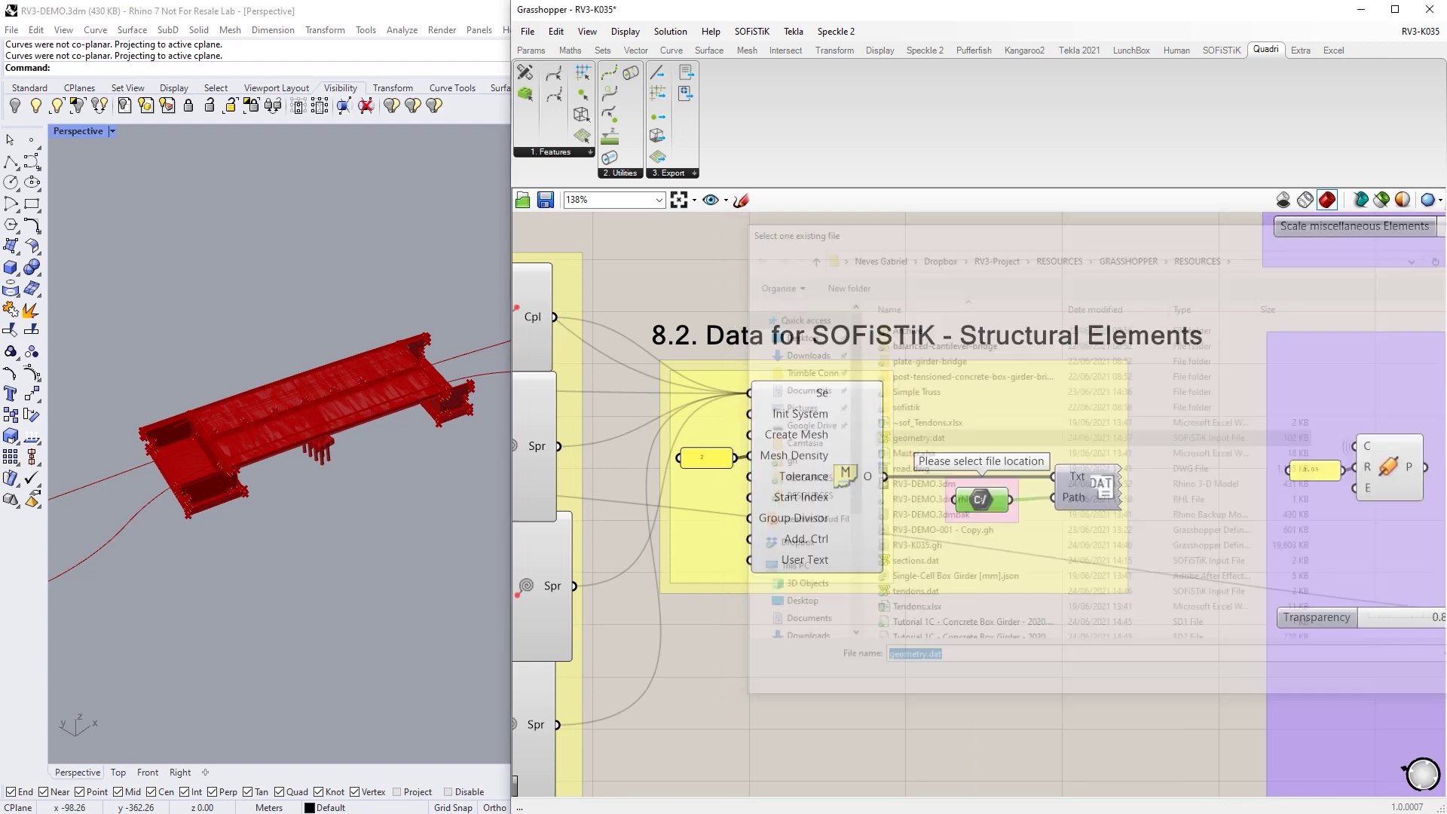
Point the tendons Path component to an existing .dat file.
scroll(962, 446, down, 3)
scroll(1011, 604, up, 3)
right_click(1005, 577)
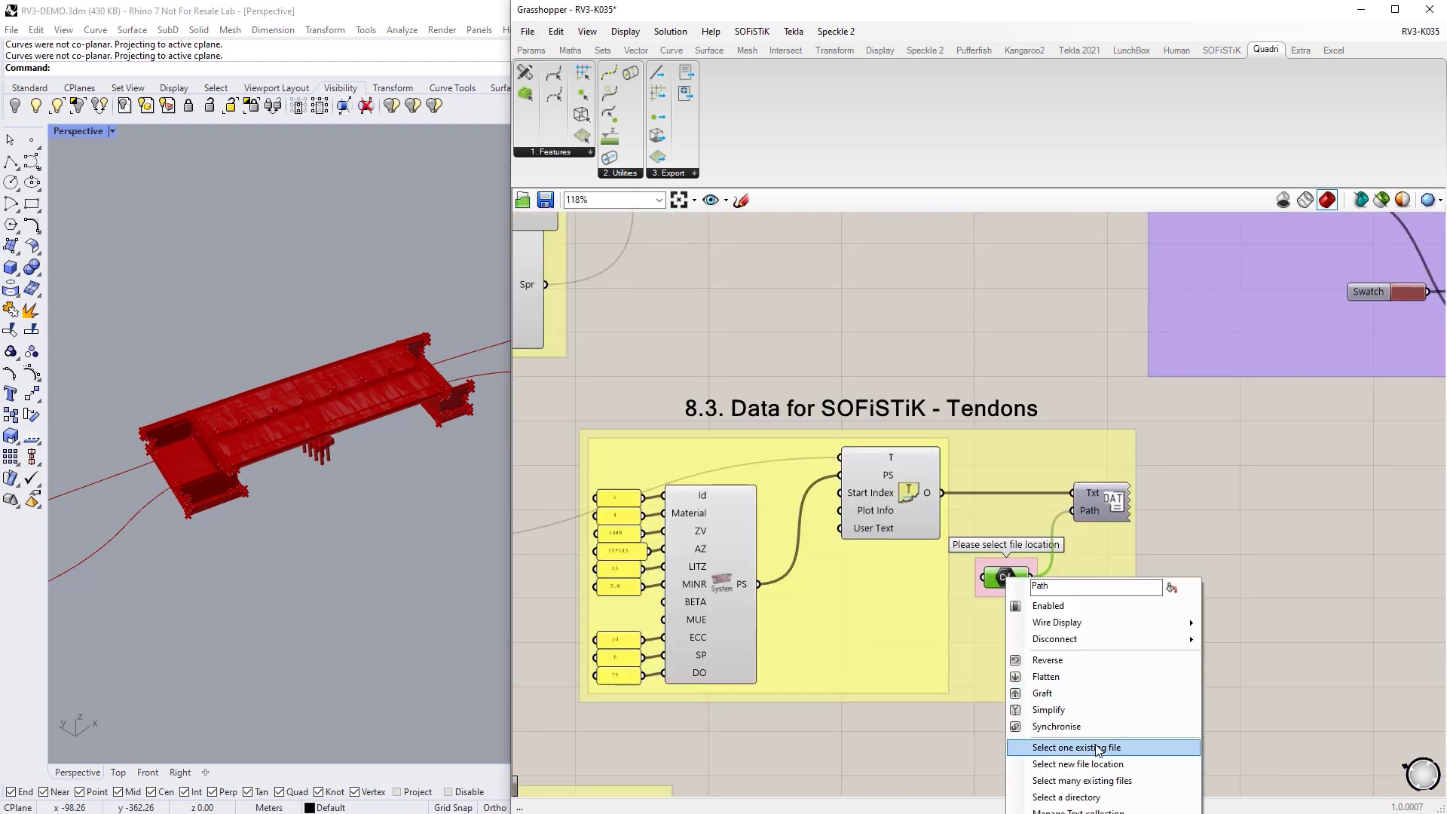
click(1108, 747)
click(941, 603)
key(Return)
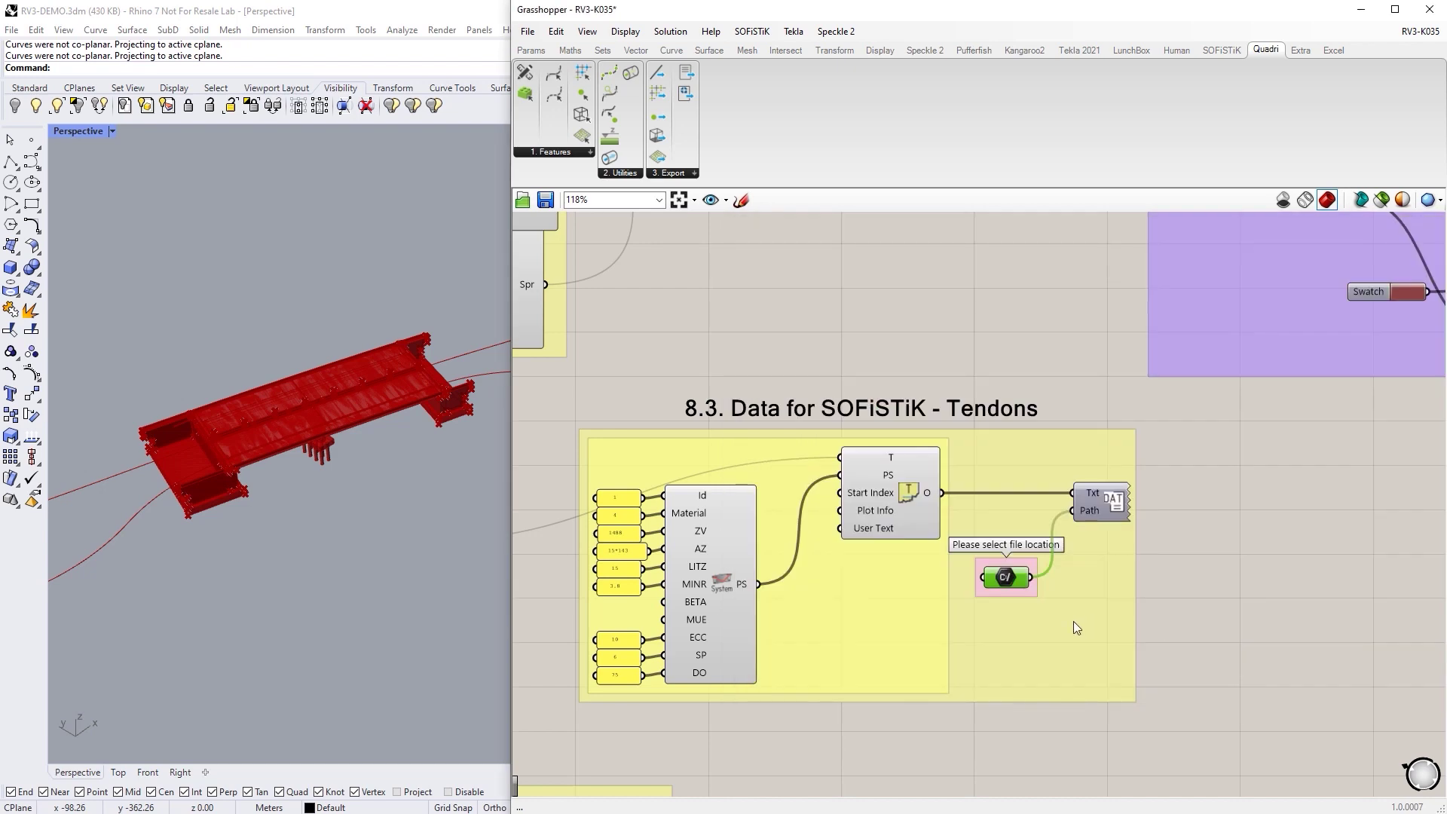
scroll(698, 427, down, 3)
scroll(698, 427, down, 2)
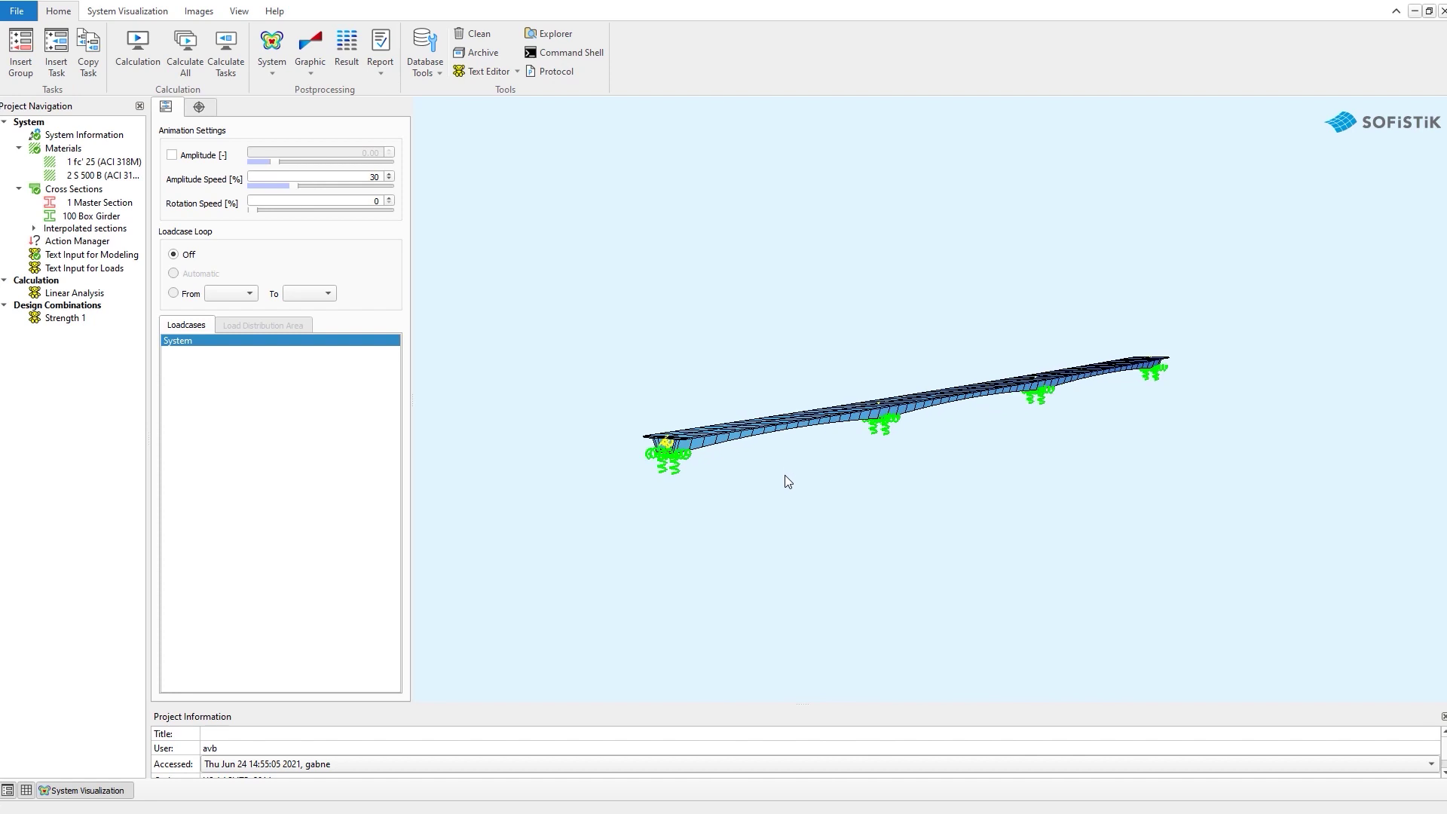
Run the System task from the Calculation node in SOFiSTiK's Project Navigation.
right_click(800, 505)
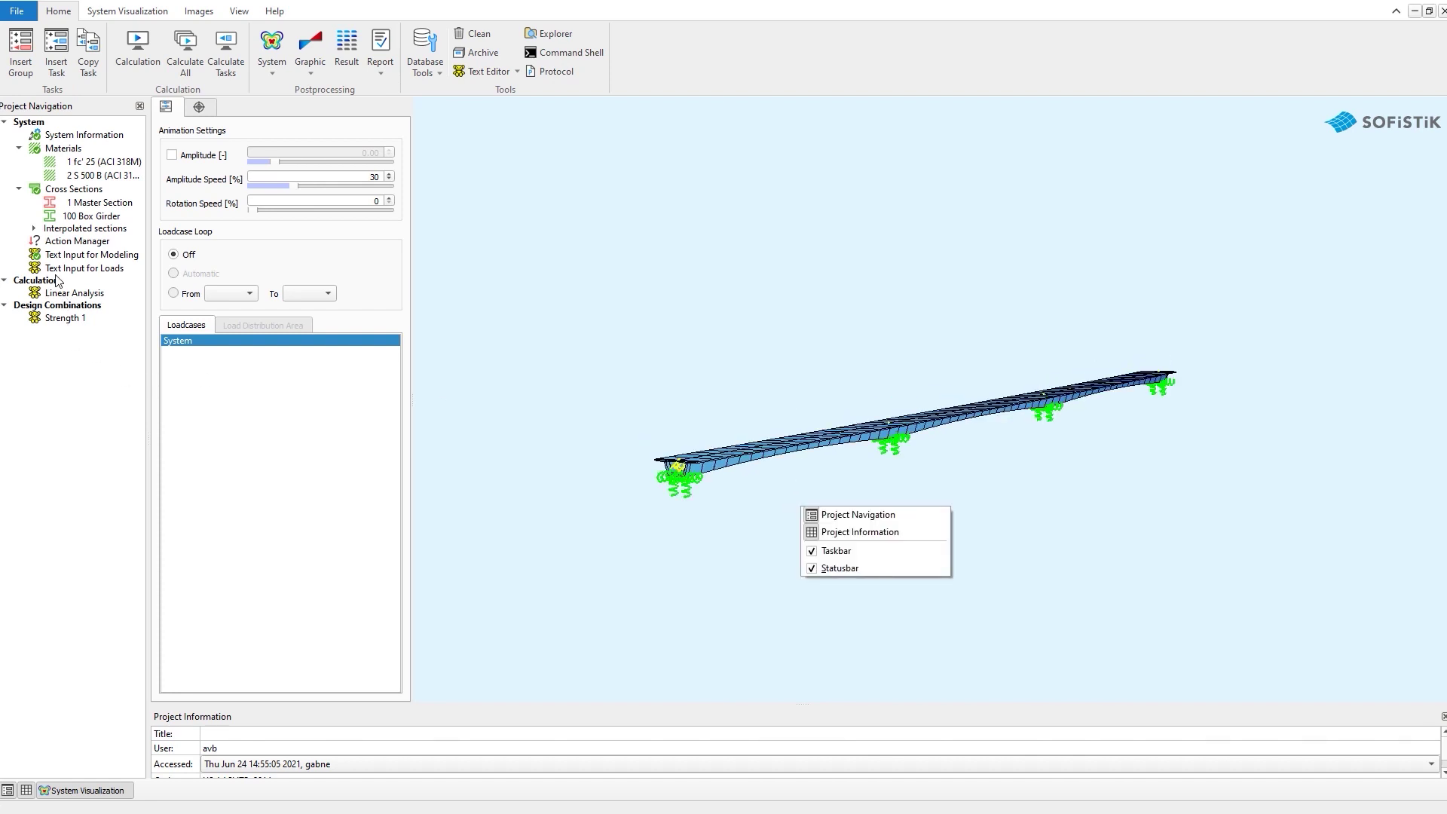
click(57, 281)
right_click(57, 281)
click(117, 344)
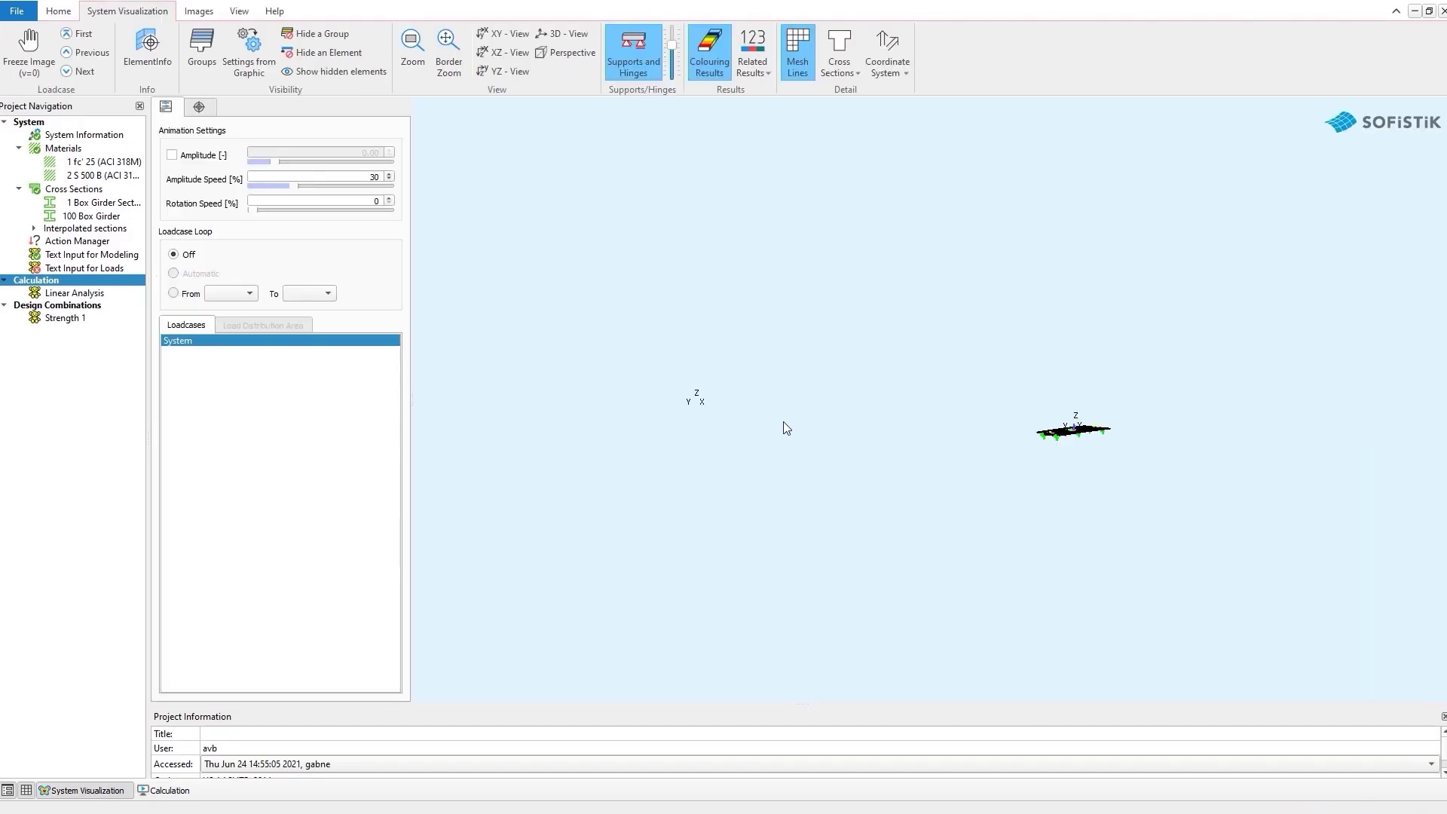
Orbit and zoom the System Visualization to inspect the meshed deck and supports, then close SOFiSTiK.
scroll(1073, 430, up, 3)
scroll(1070, 392, down, 2)
right_click(847, 376)
click(948, 403)
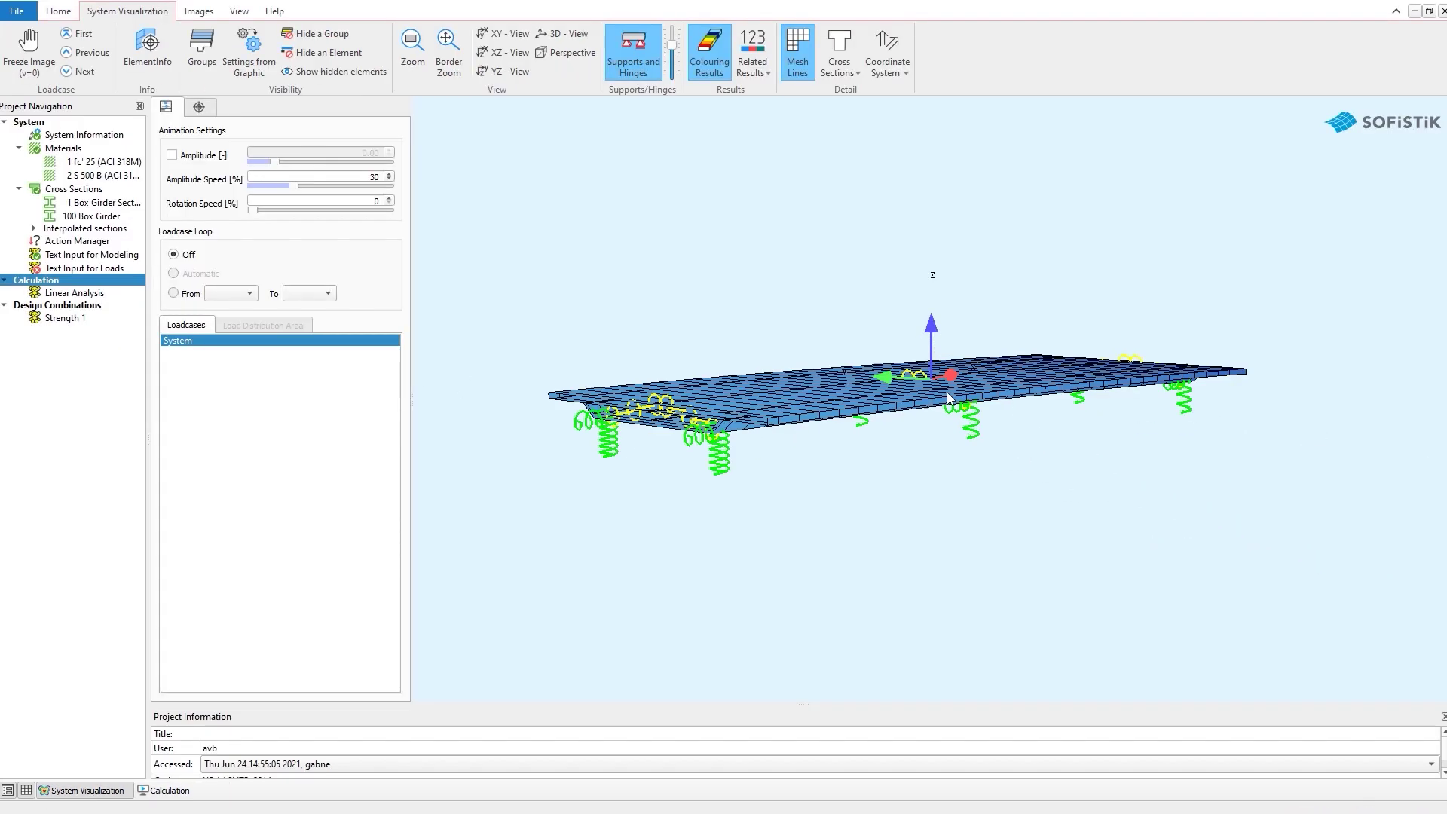
right_drag(948, 399, 920, 366)
mouse_move(868, 458)
mouse_down()
mouse_move(834, 332)
mouse_move(802, 372)
mouse_up()
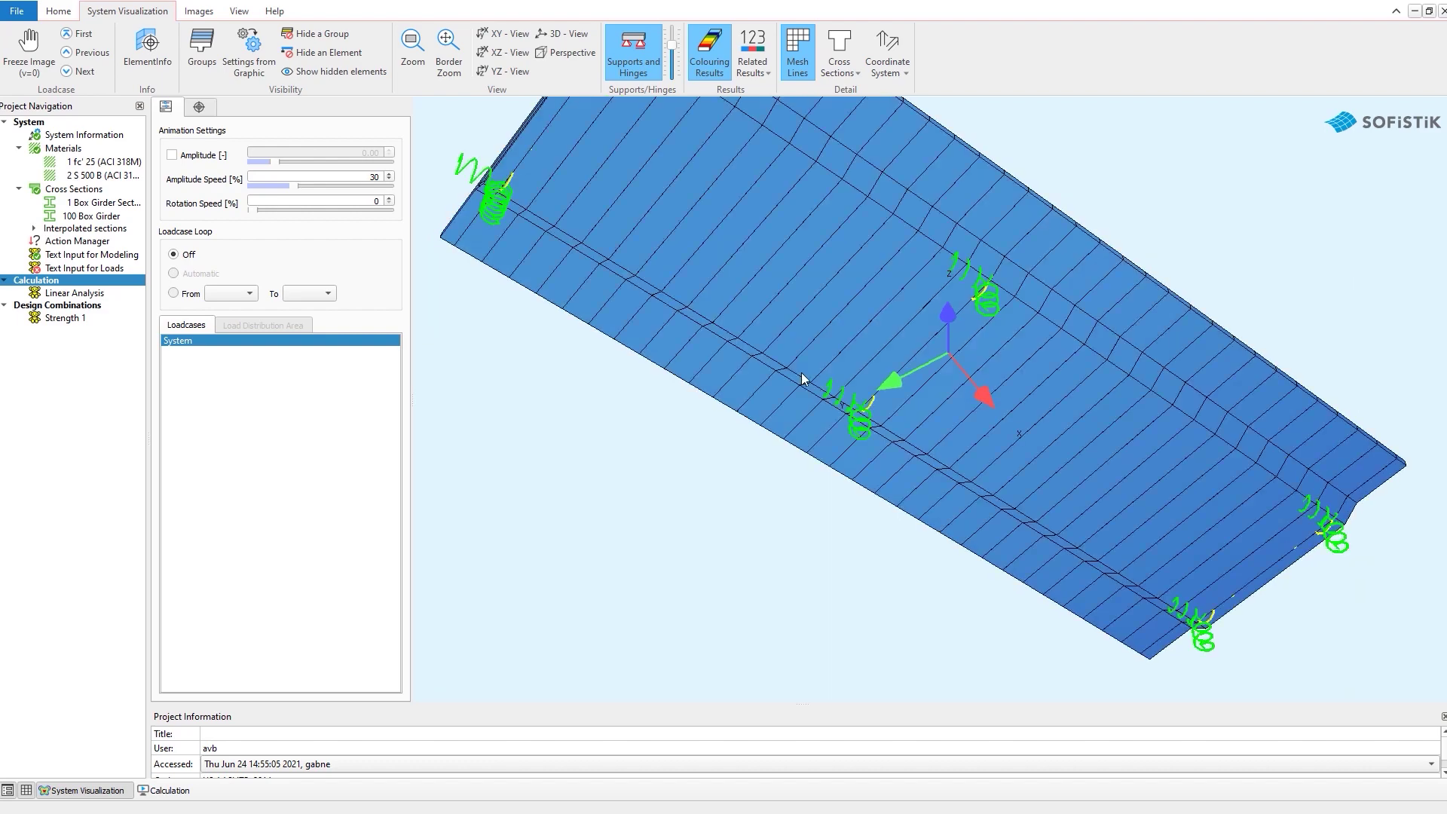
scroll(801, 372, down, 5)
drag(856, 420, 920, 440)
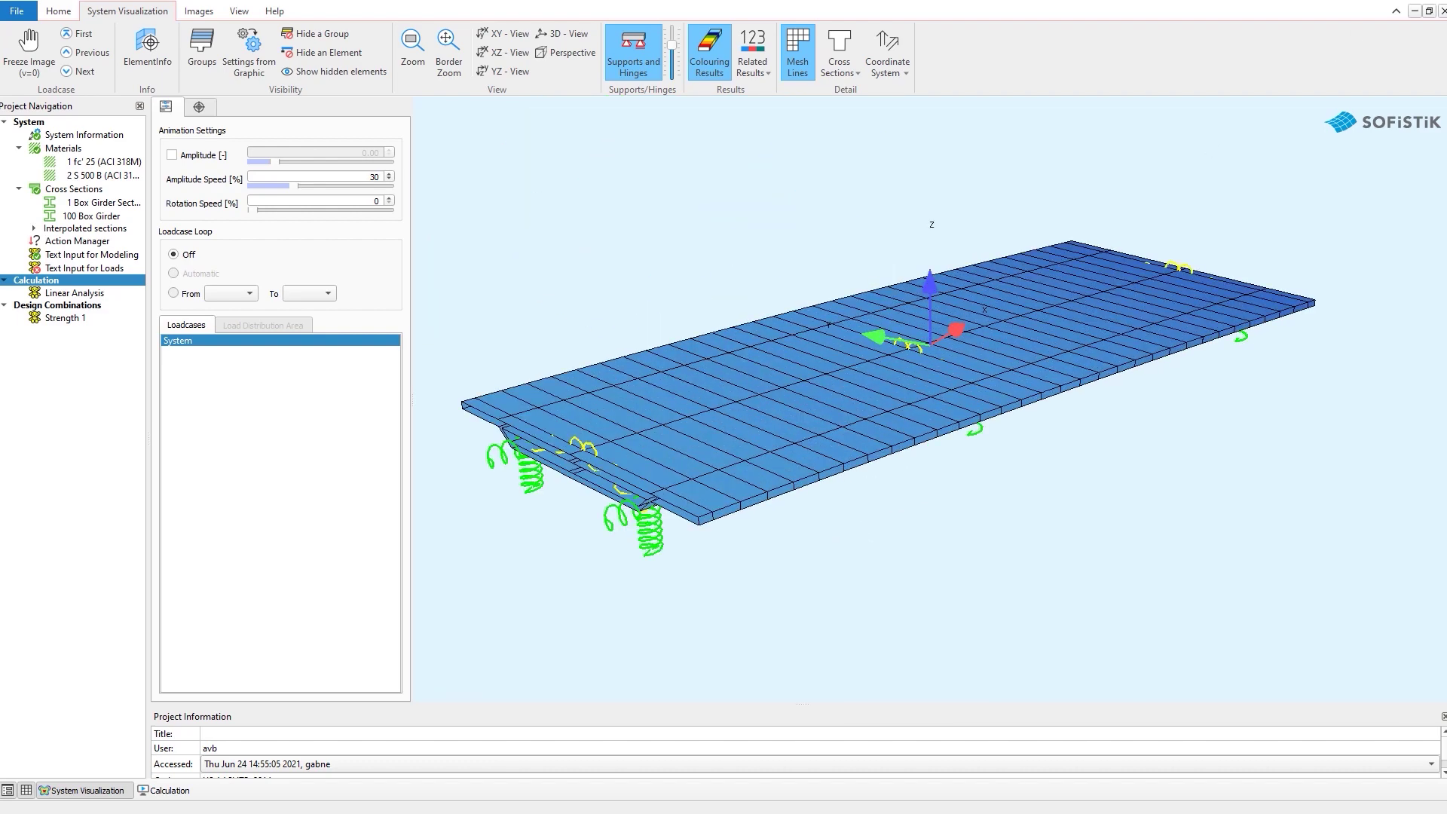
key(alt+F4)
Finish closing SOFiSTiK and rotate the Tekla view to show the bridge from the side.
click(738, 452)
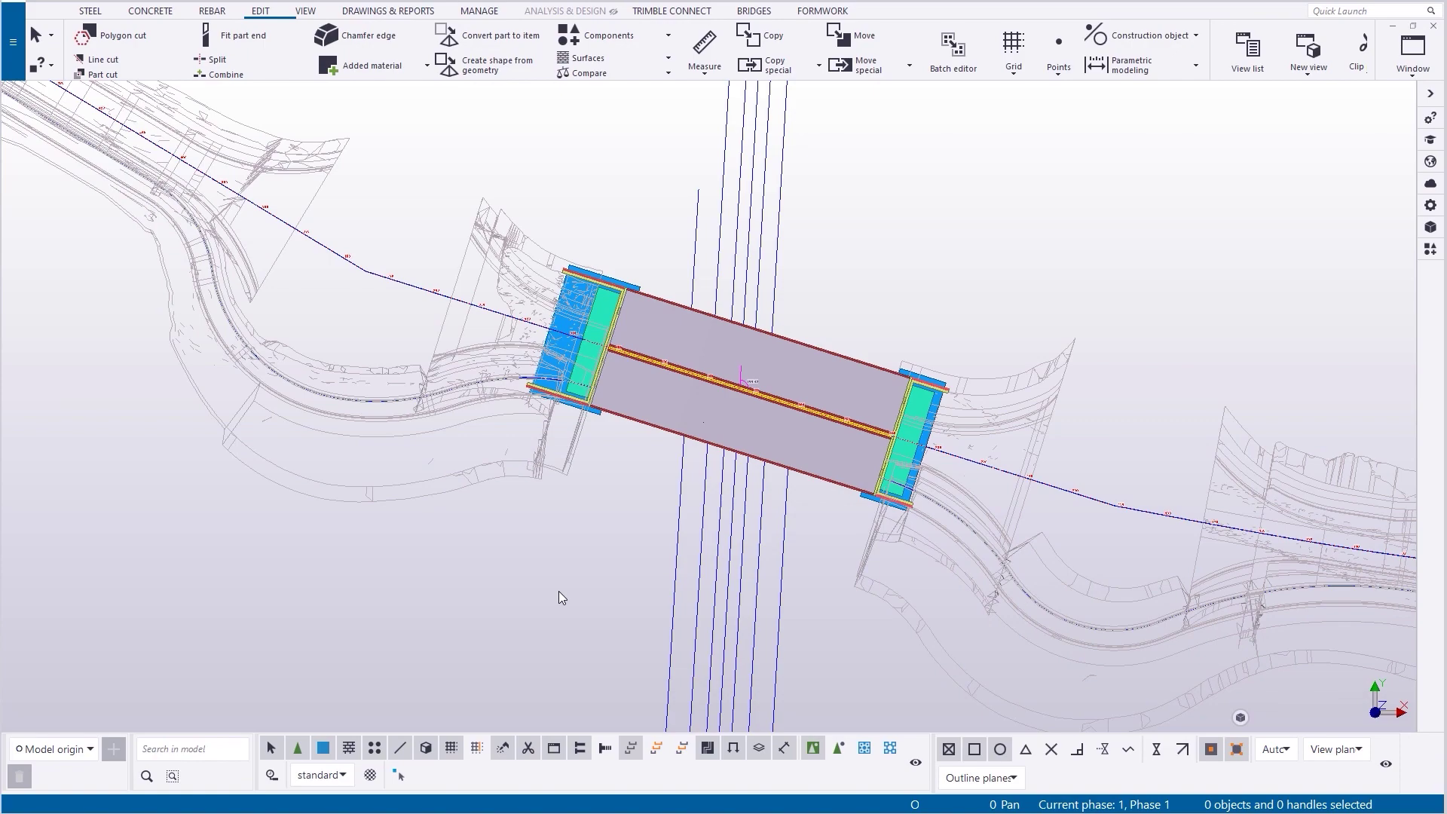
click(558, 590)
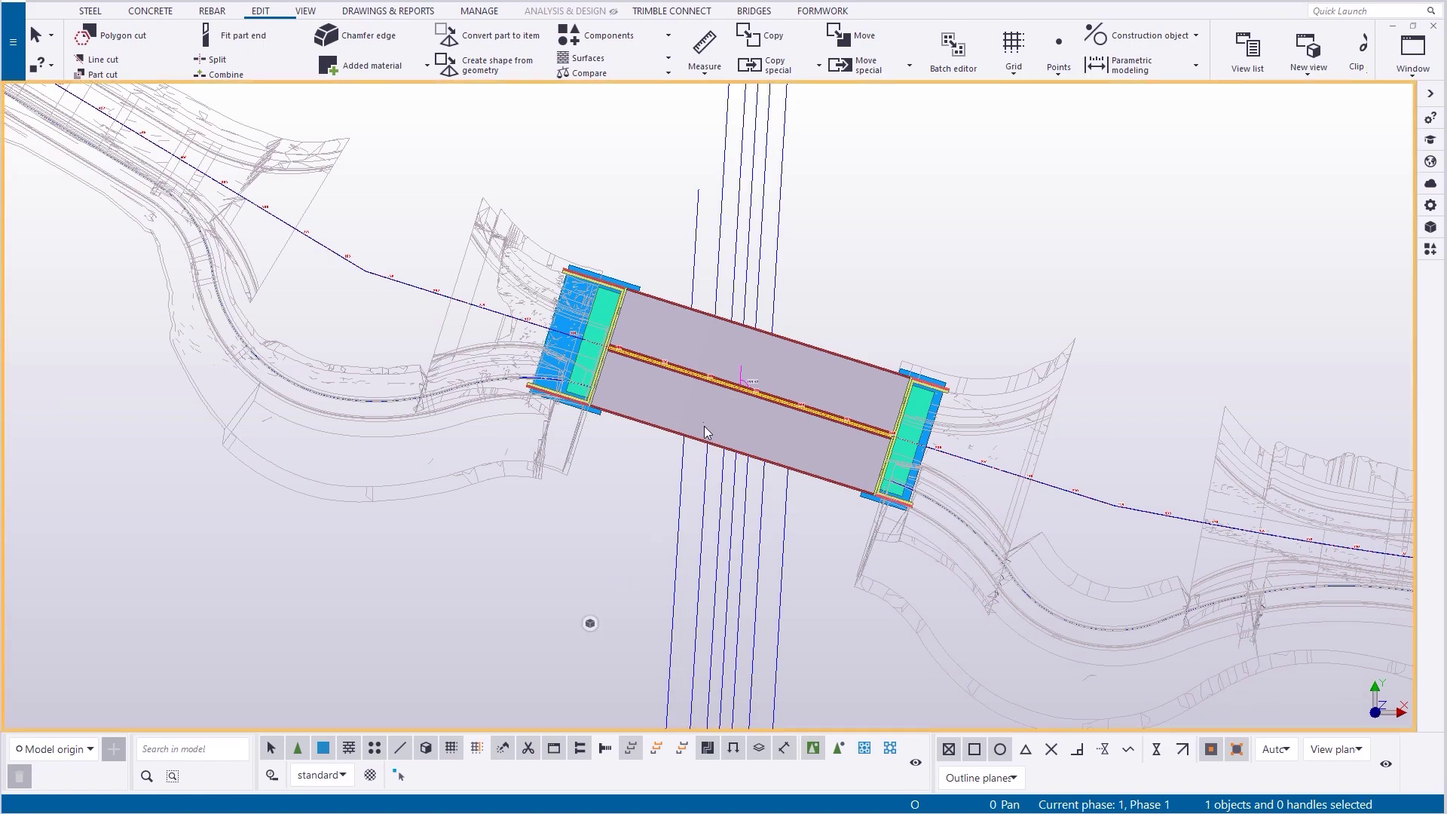
ctrl+middle_drag(558, 591, 689, 411)
scroll(755, 372, up, 2)
ctrl+middle_drag(756, 371, 619, 419)
scroll(624, 482, up, 2)
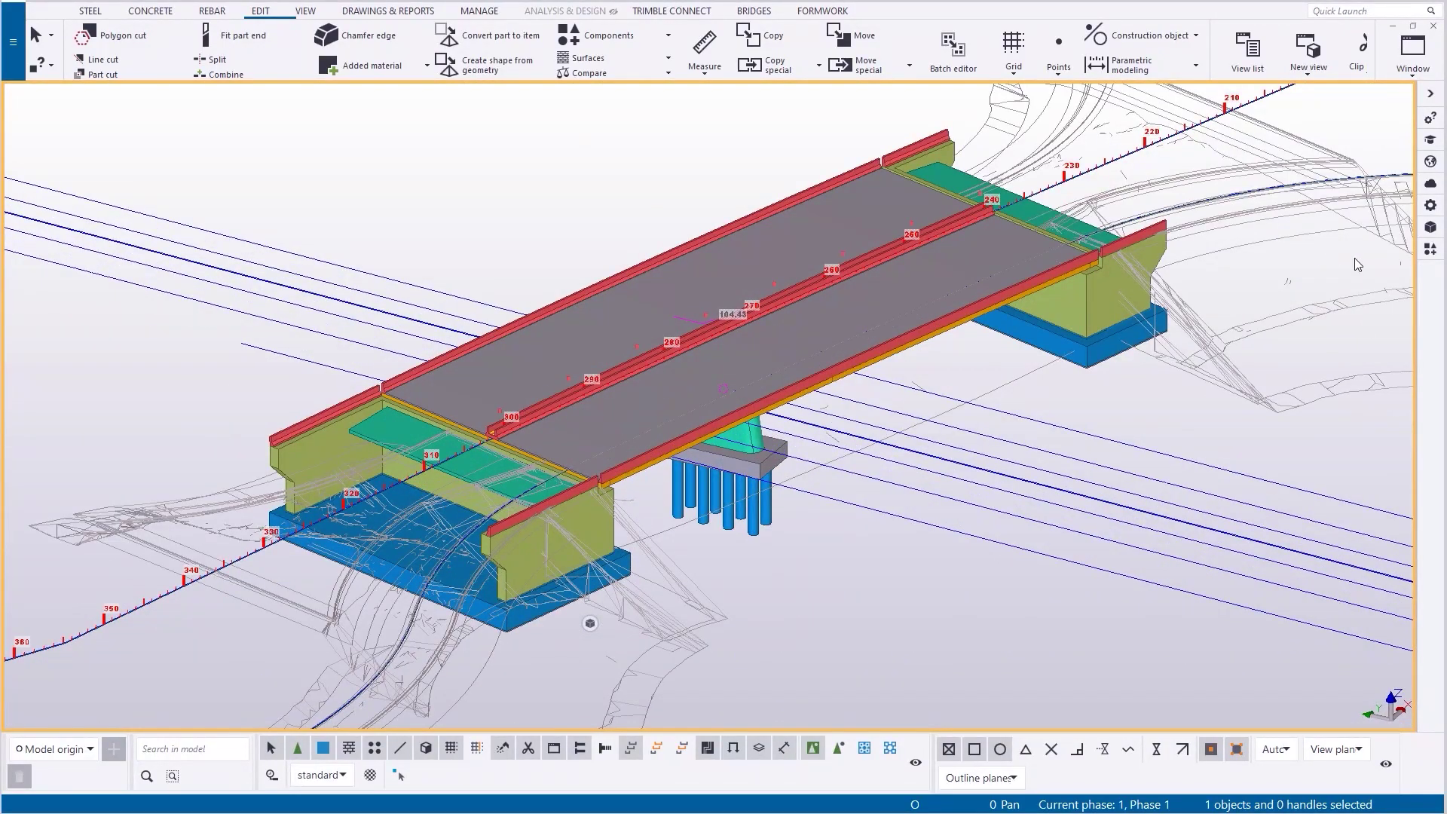
Hide all reference models via the Default group's eye icon and view the bridge from above.
click(1430, 230)
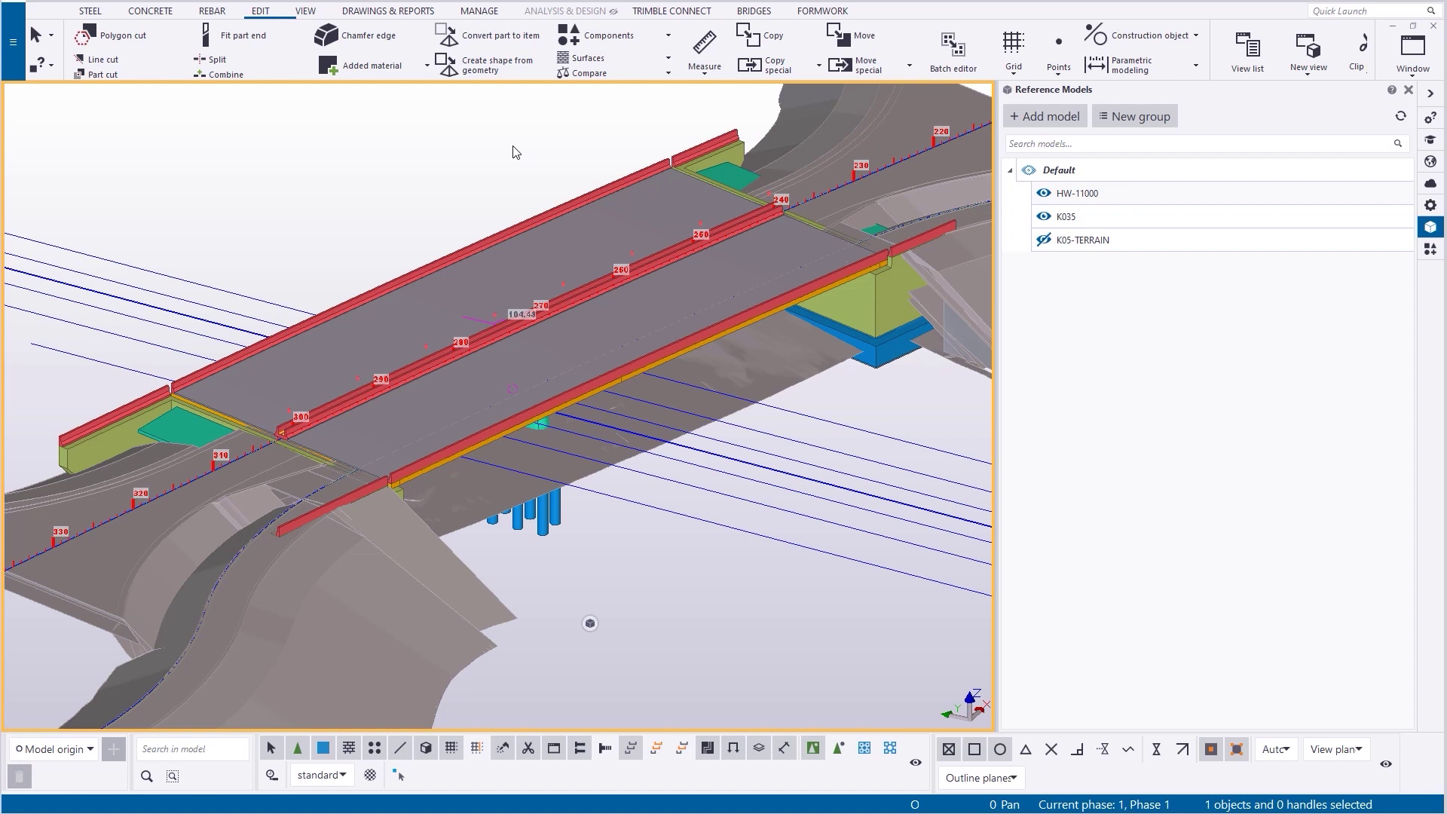
click(1036, 174)
scroll(891, 260, down, 3)
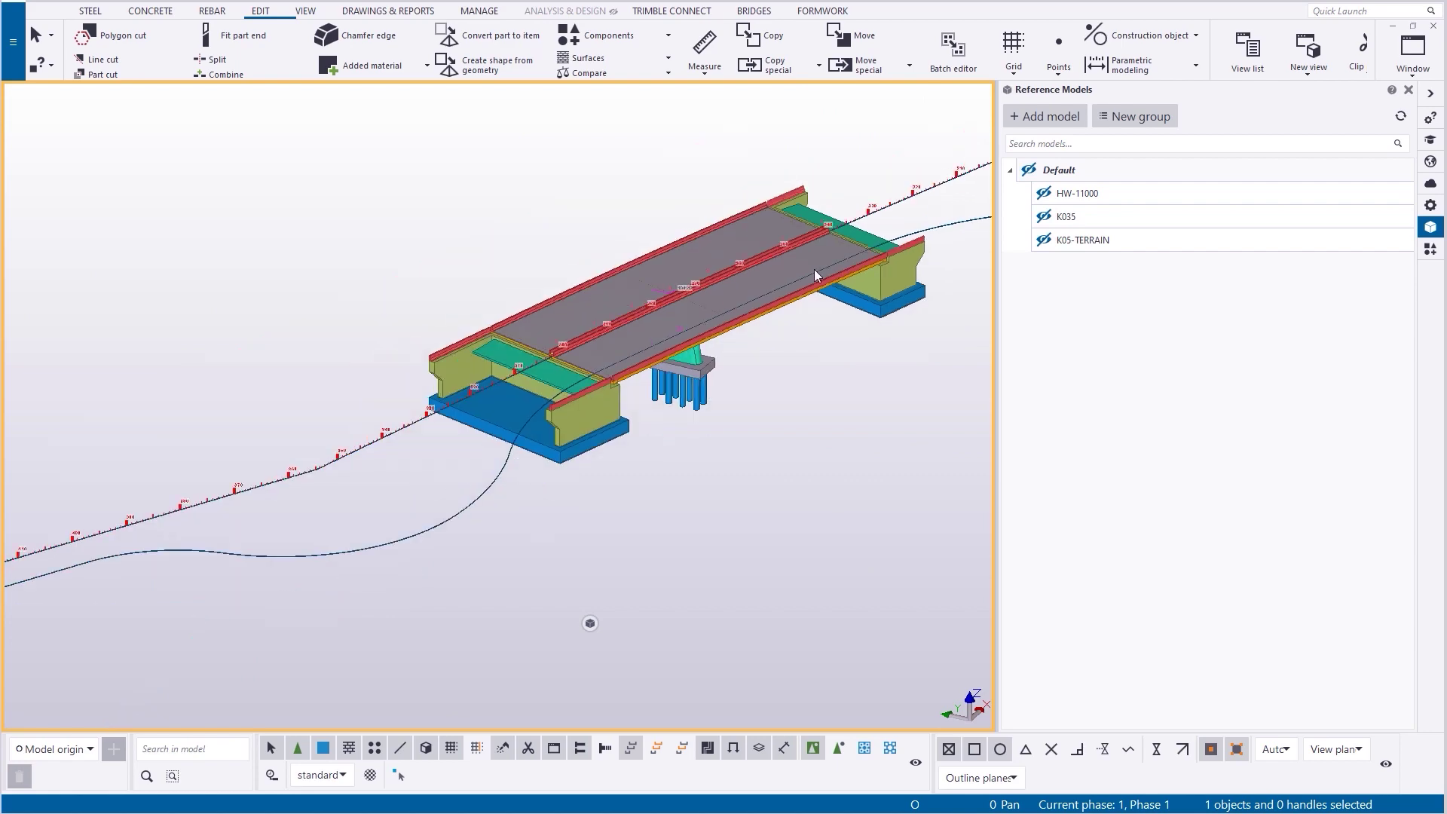
ctrl+middle_drag(790, 282, 526, 266)
scroll(803, 256, up, 5)
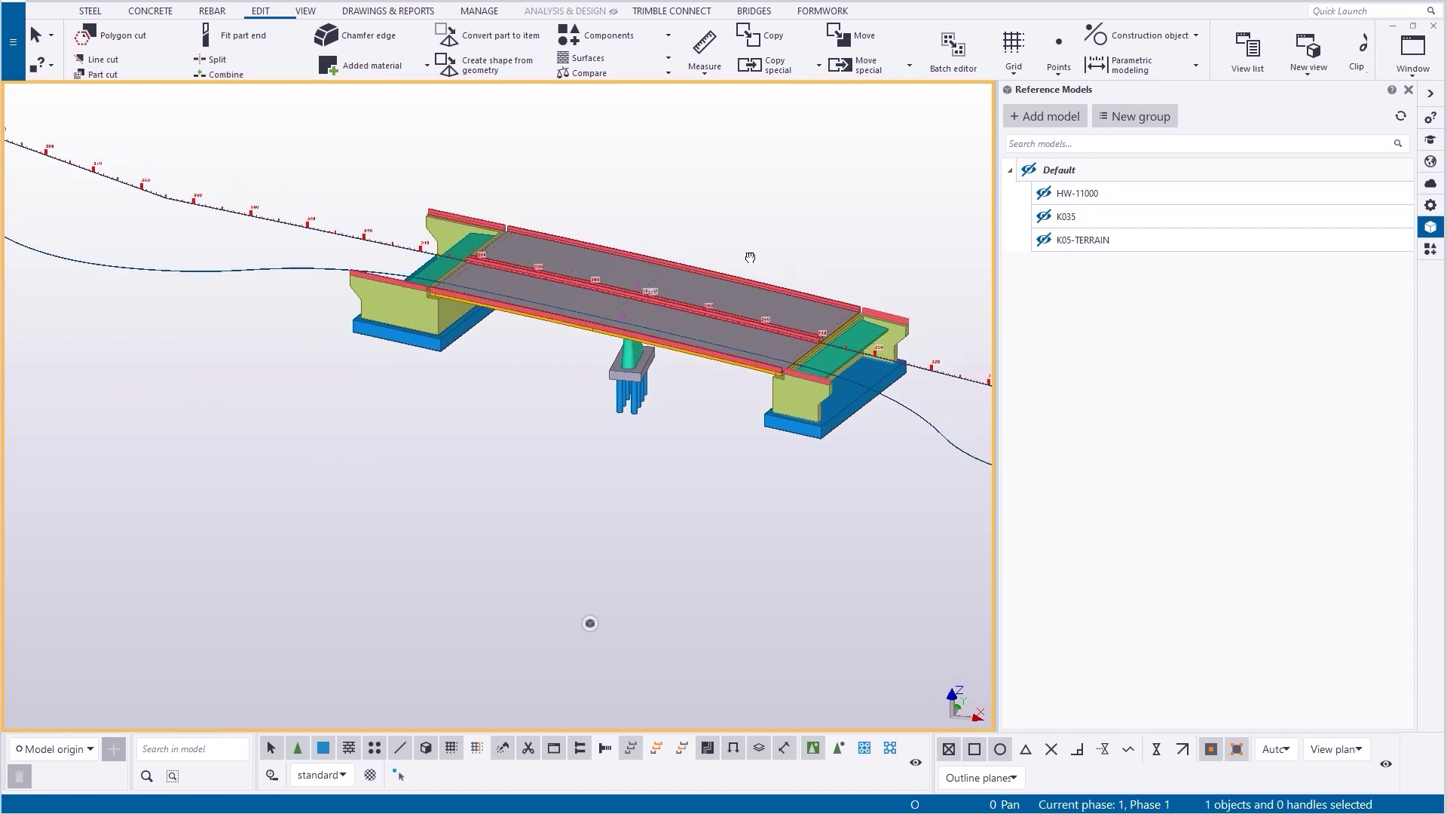
scroll(501, 309, up, 2)
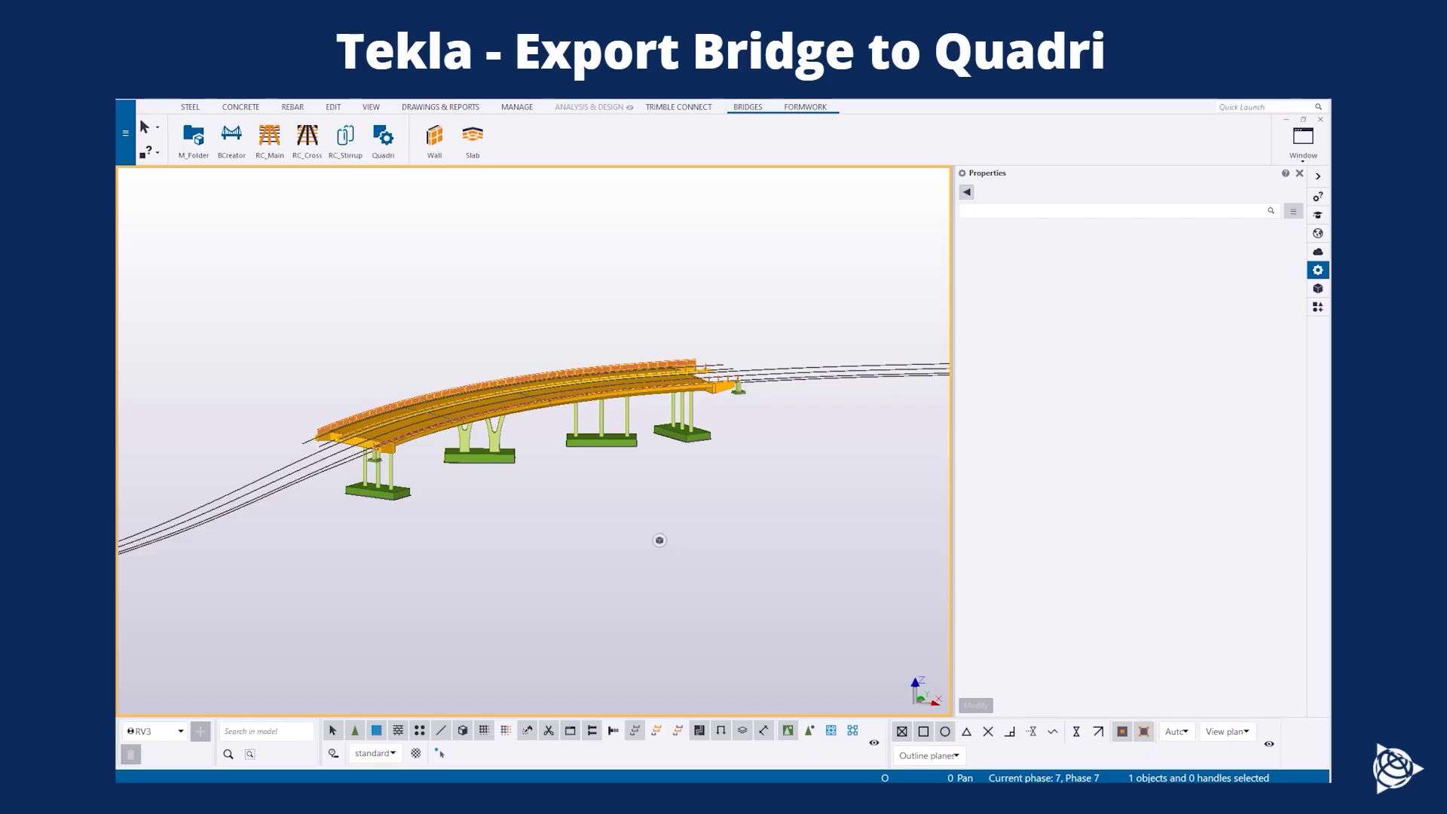
Window-select all 319 bridge objects and export them via the Quadri Task Connector to Tekla Structures K065.
drag(245, 309, 811, 535)
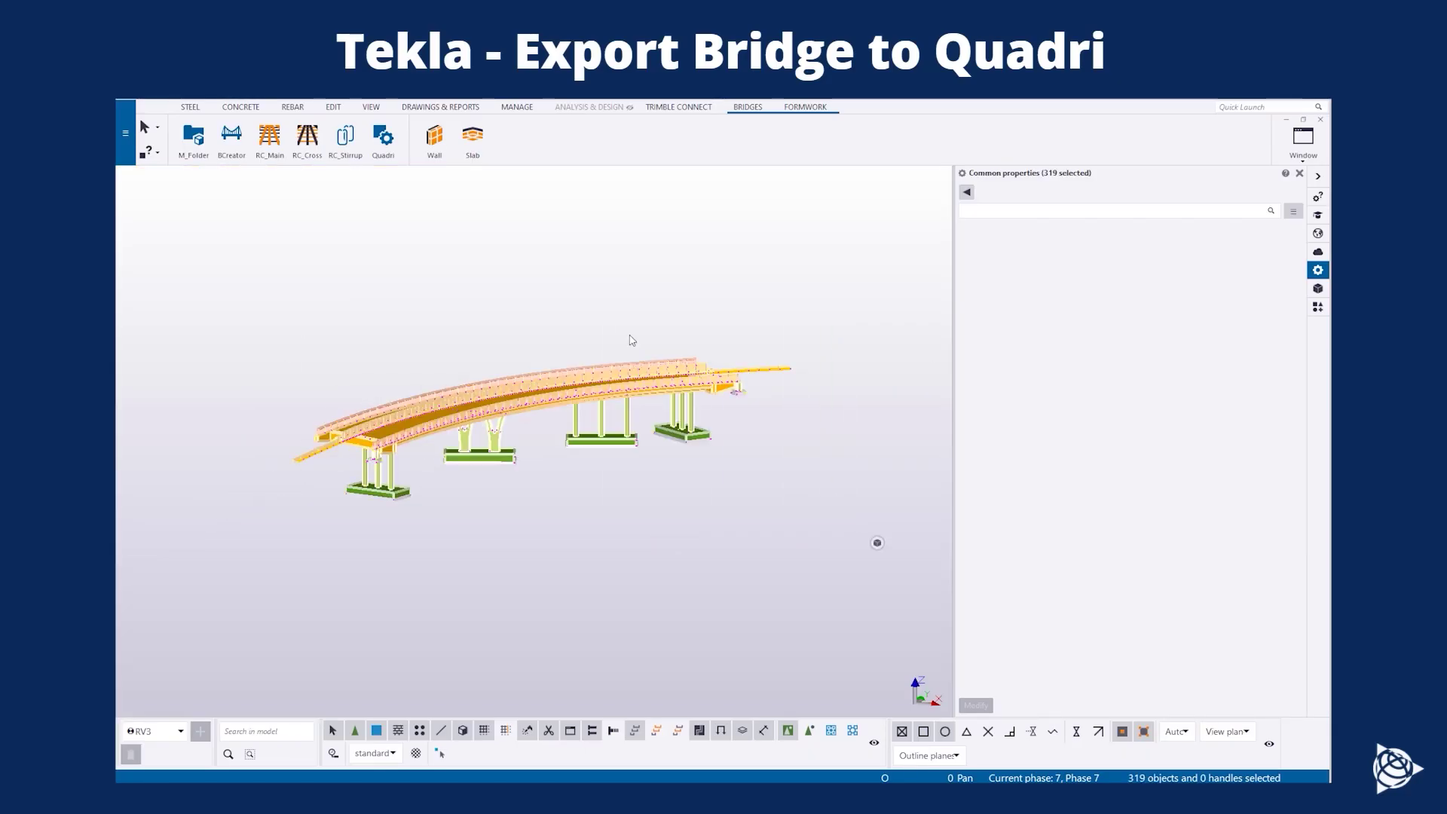
click(1299, 172)
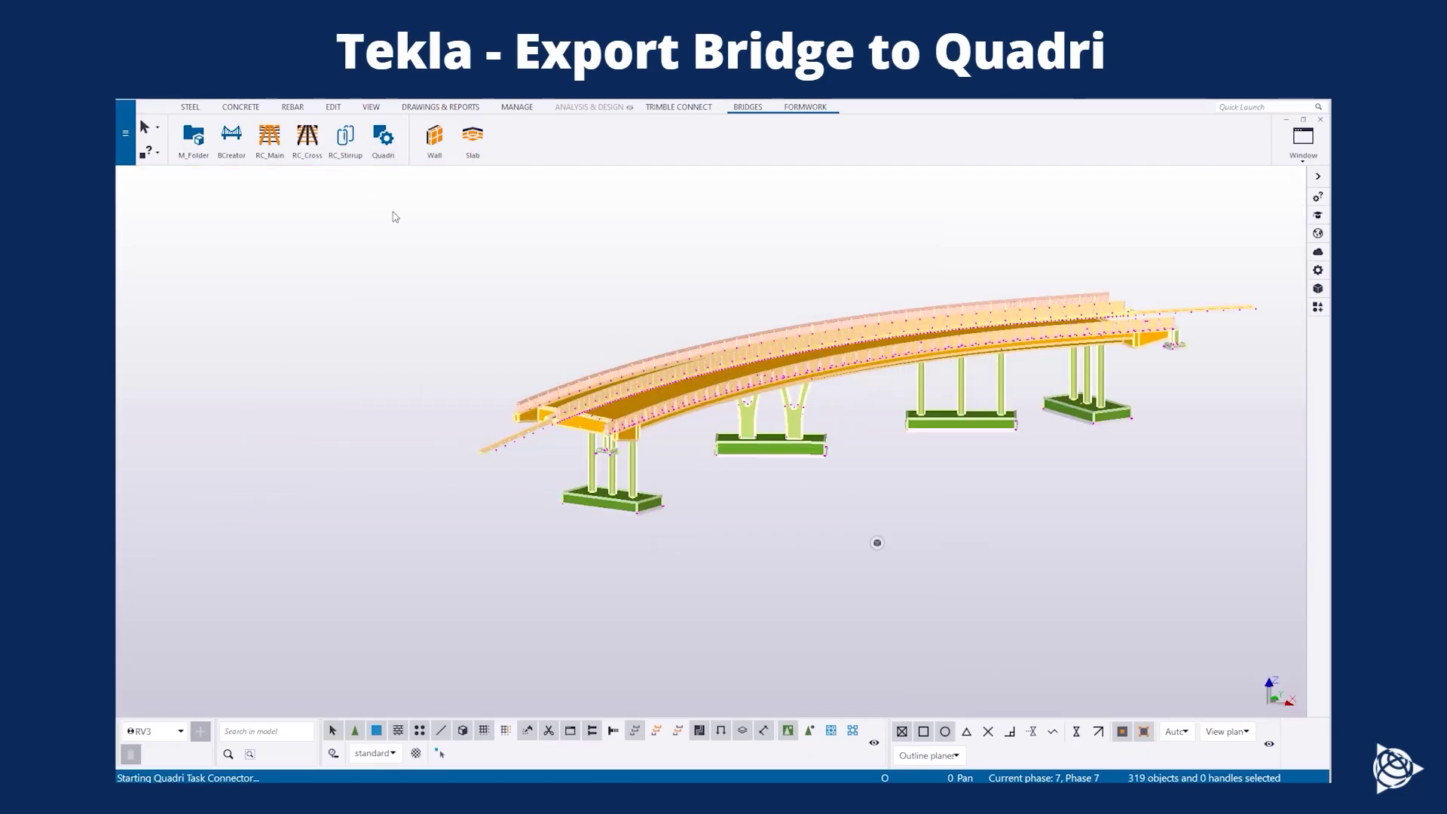
click(382, 141)
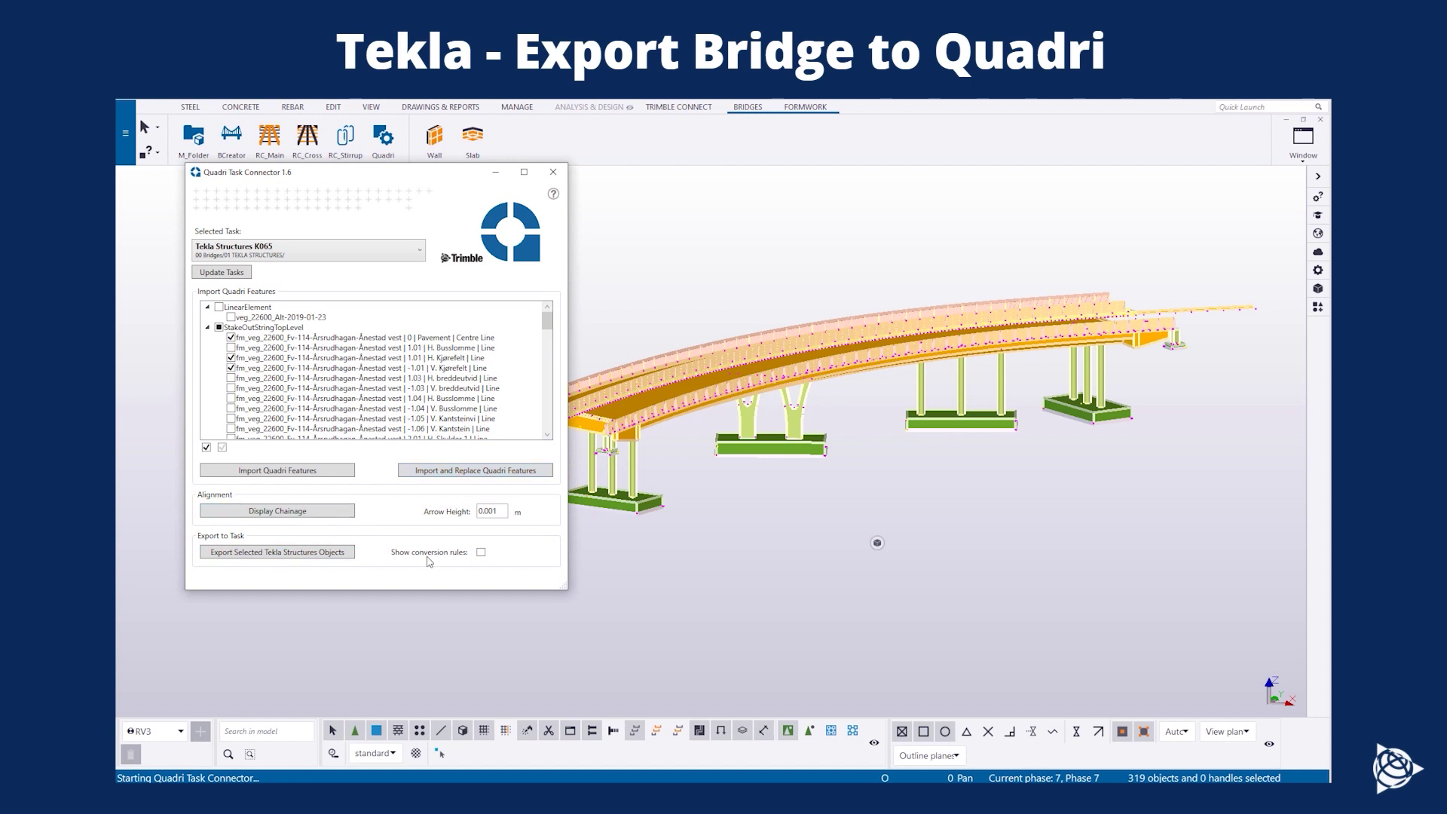
click(302, 554)
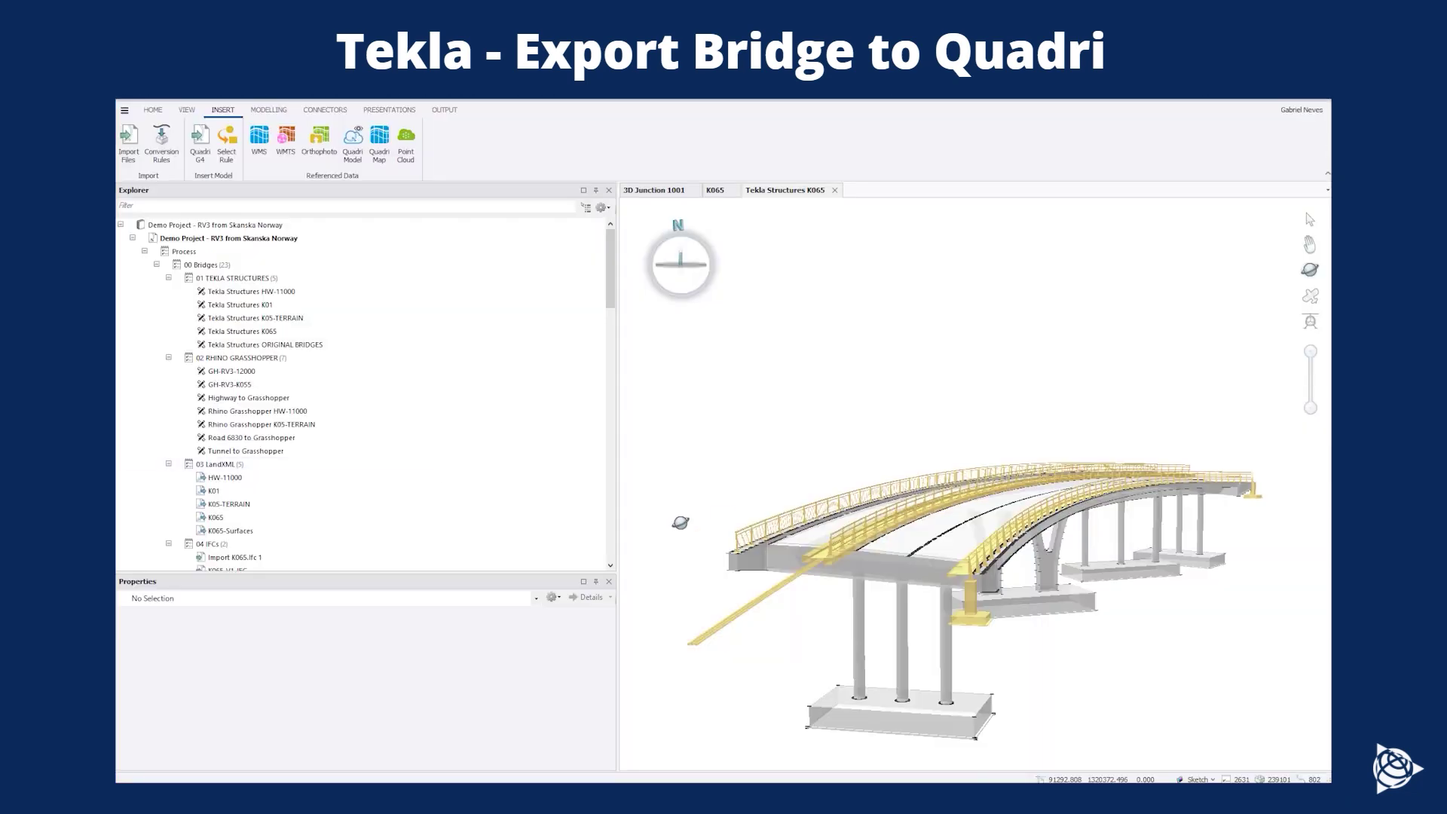
Orbit the exported bridge, show the Tekla Structures K065 task details, and view K065 in 3D.
drag(873, 544, 583, 445)
click(714, 190)
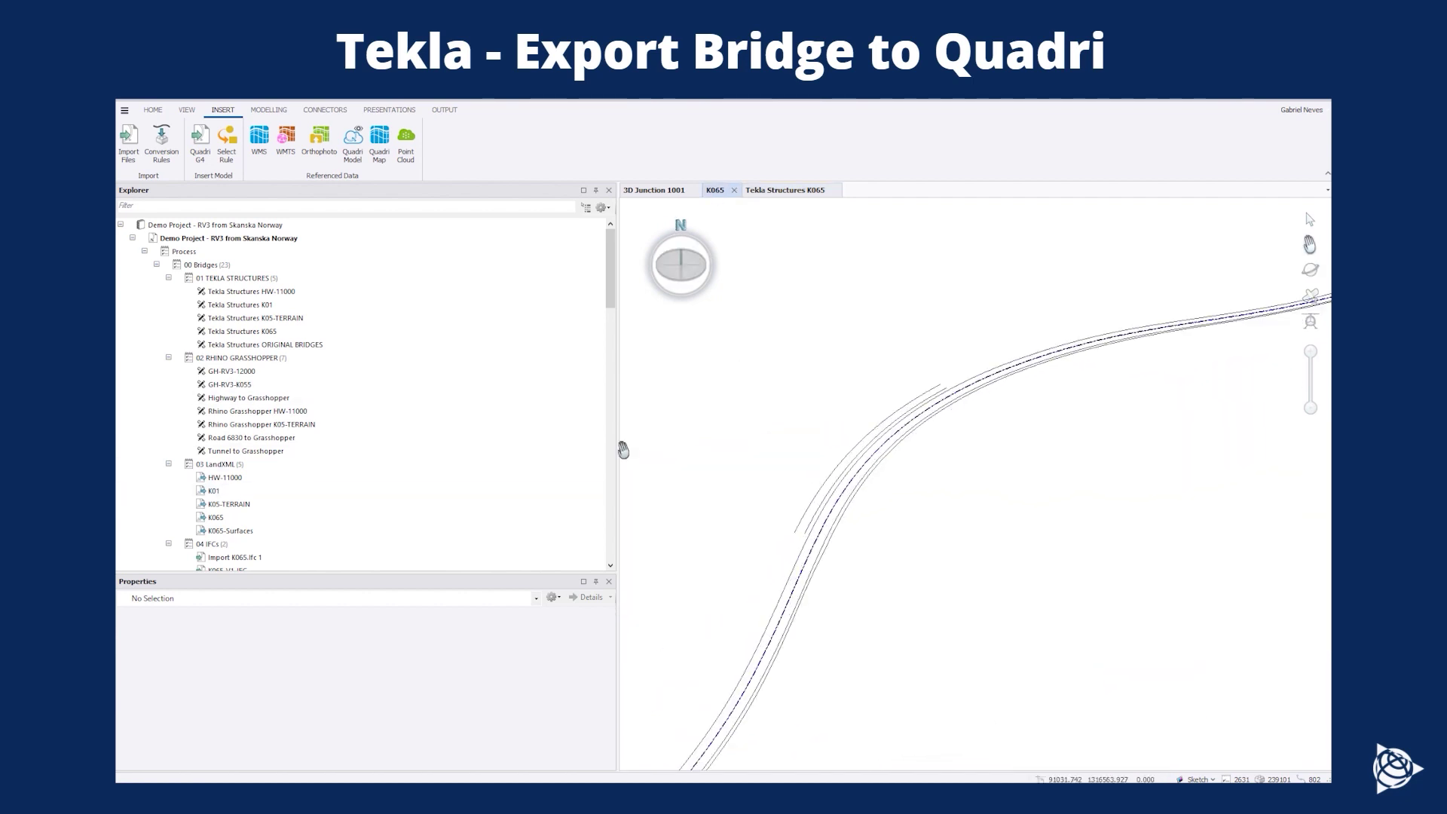
click(232, 333)
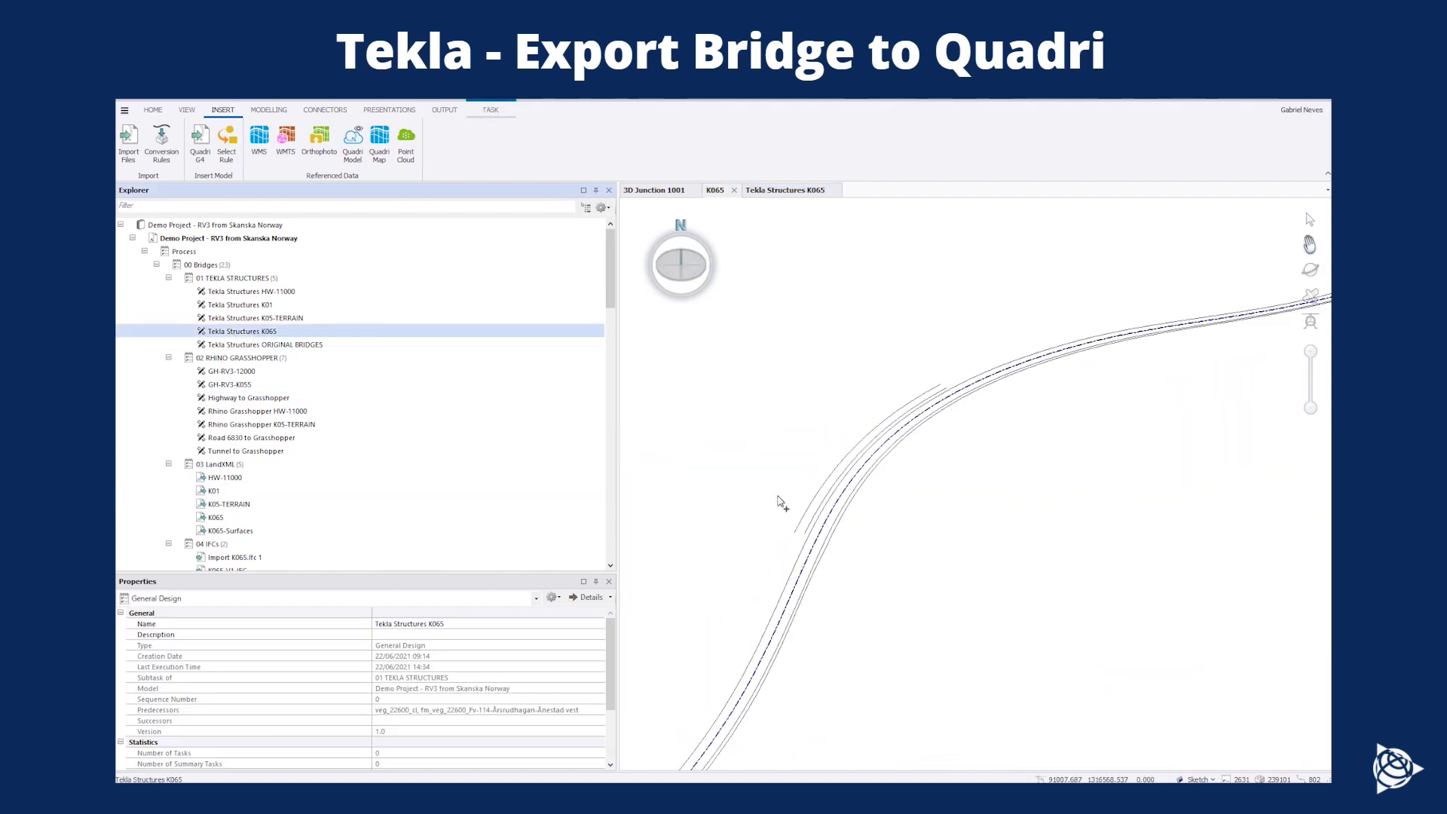
mouse_move(829, 522)
mouse_down()
mouse_move(812, 501)
mouse_move(920, 289)
mouse_up()
drag(754, 485, 1175, 599)
right_click(1175, 599)
click(1217, 599)
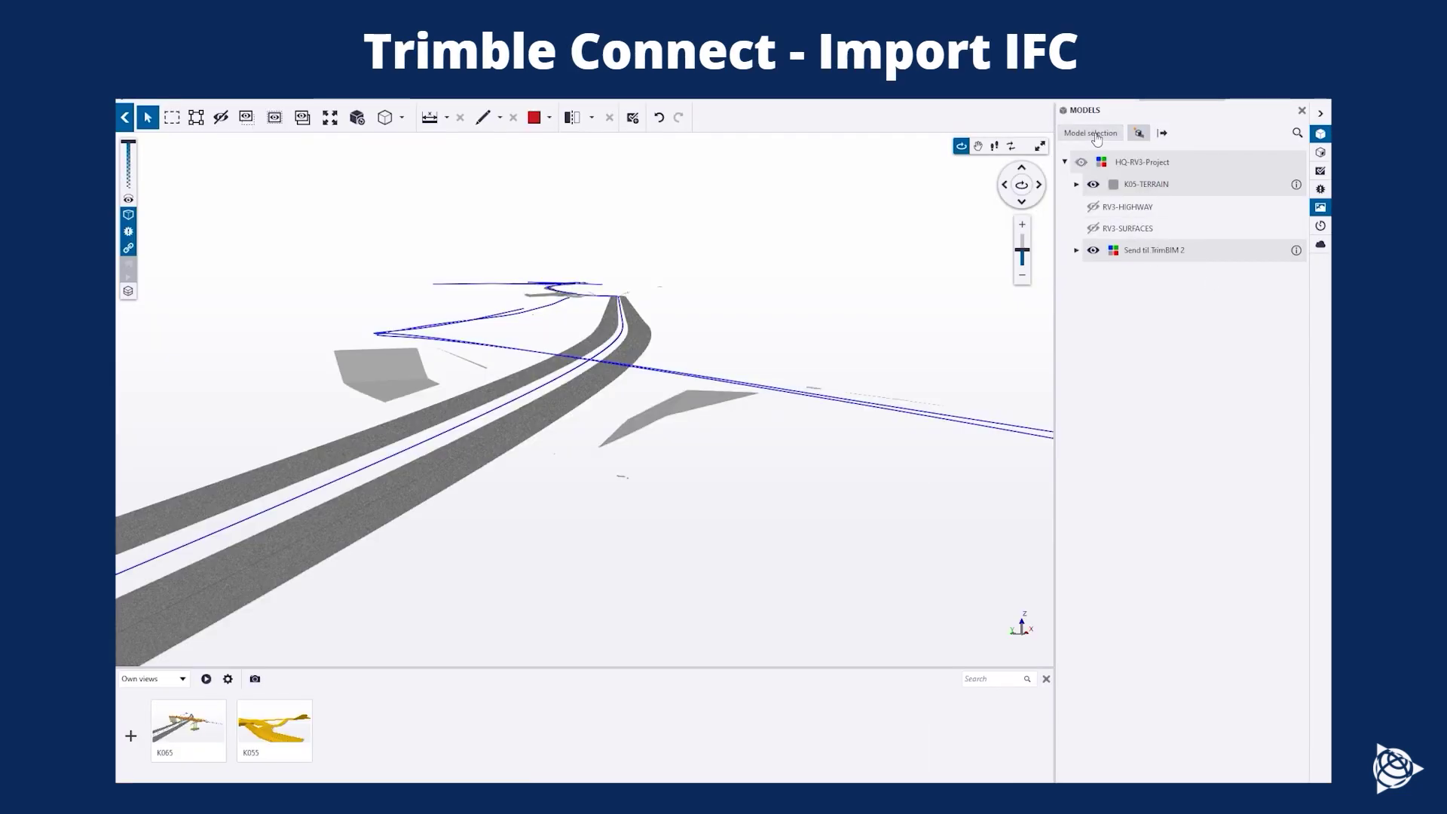
Load the K065-V1 model into the Trimble Connect project view.
click(1096, 136)
click(633, 379)
click(830, 581)
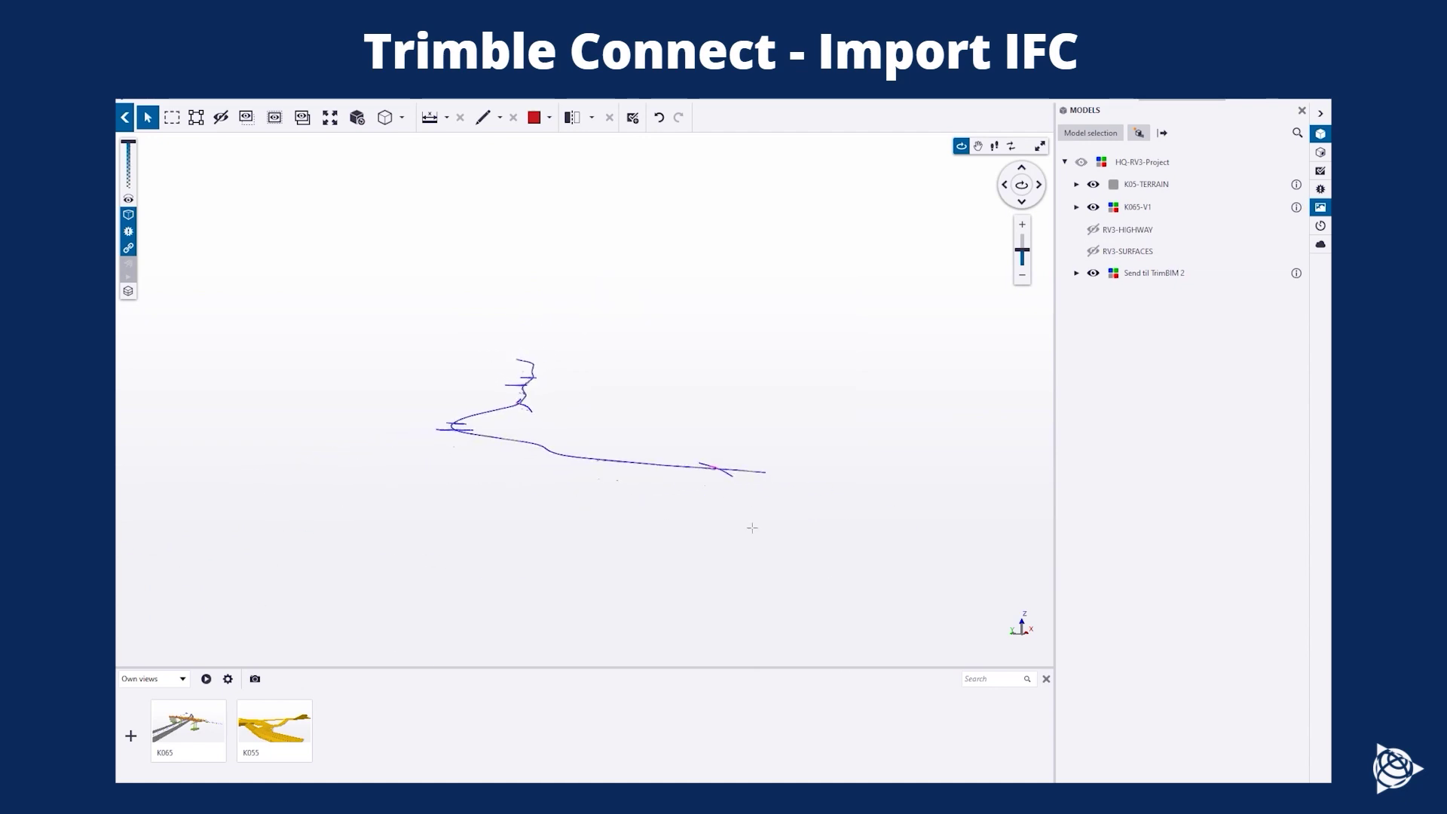
Zoom to the bridge and review the RAUDAT2 and RAUDAT3 saved views of the pier rebar.
scroll(507, 379, up, 3)
scroll(505, 378, up, 10)
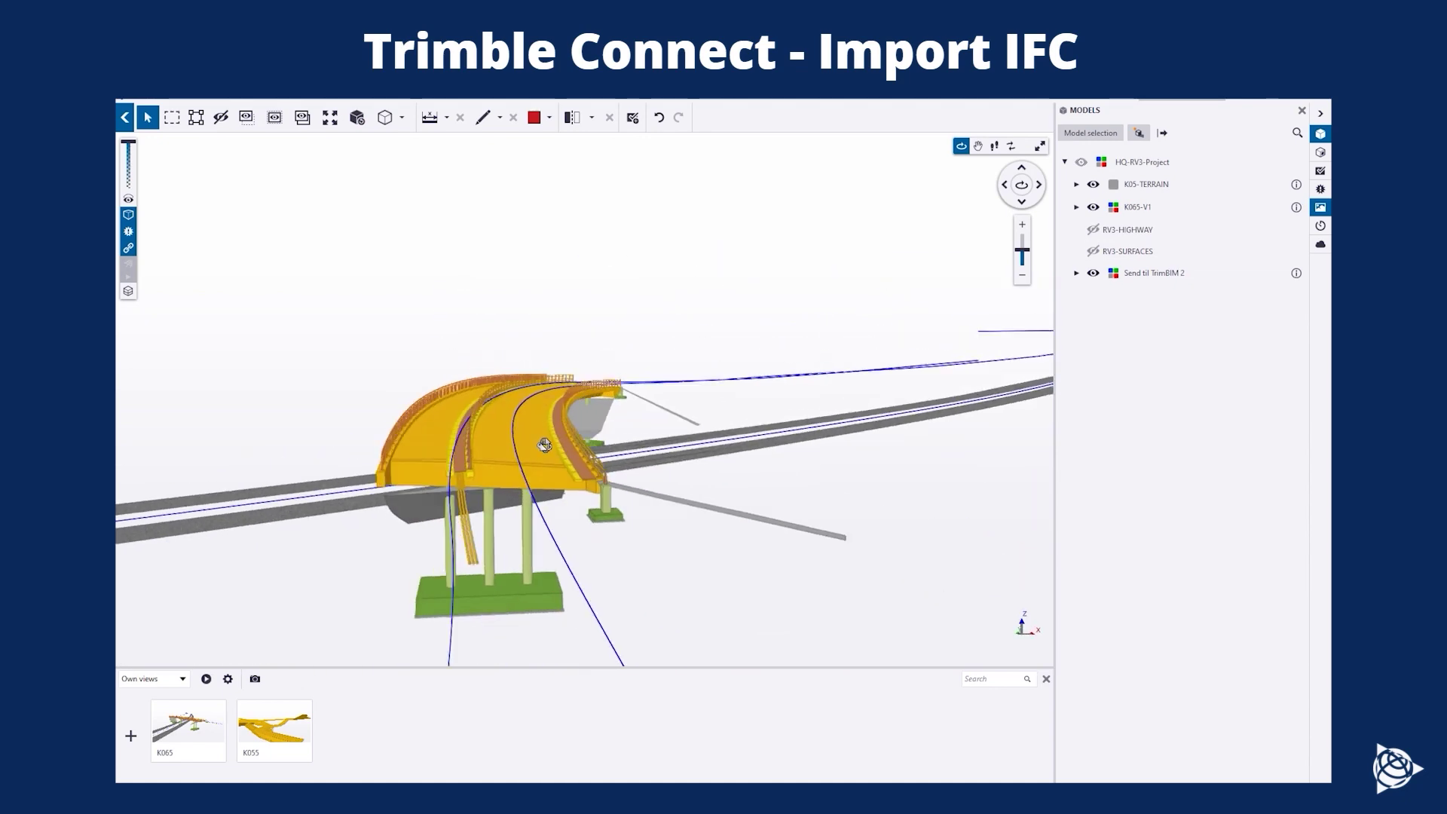
scroll(461, 405, up, 5)
drag(497, 407, 558, 406)
scroll(540, 413, down, 8)
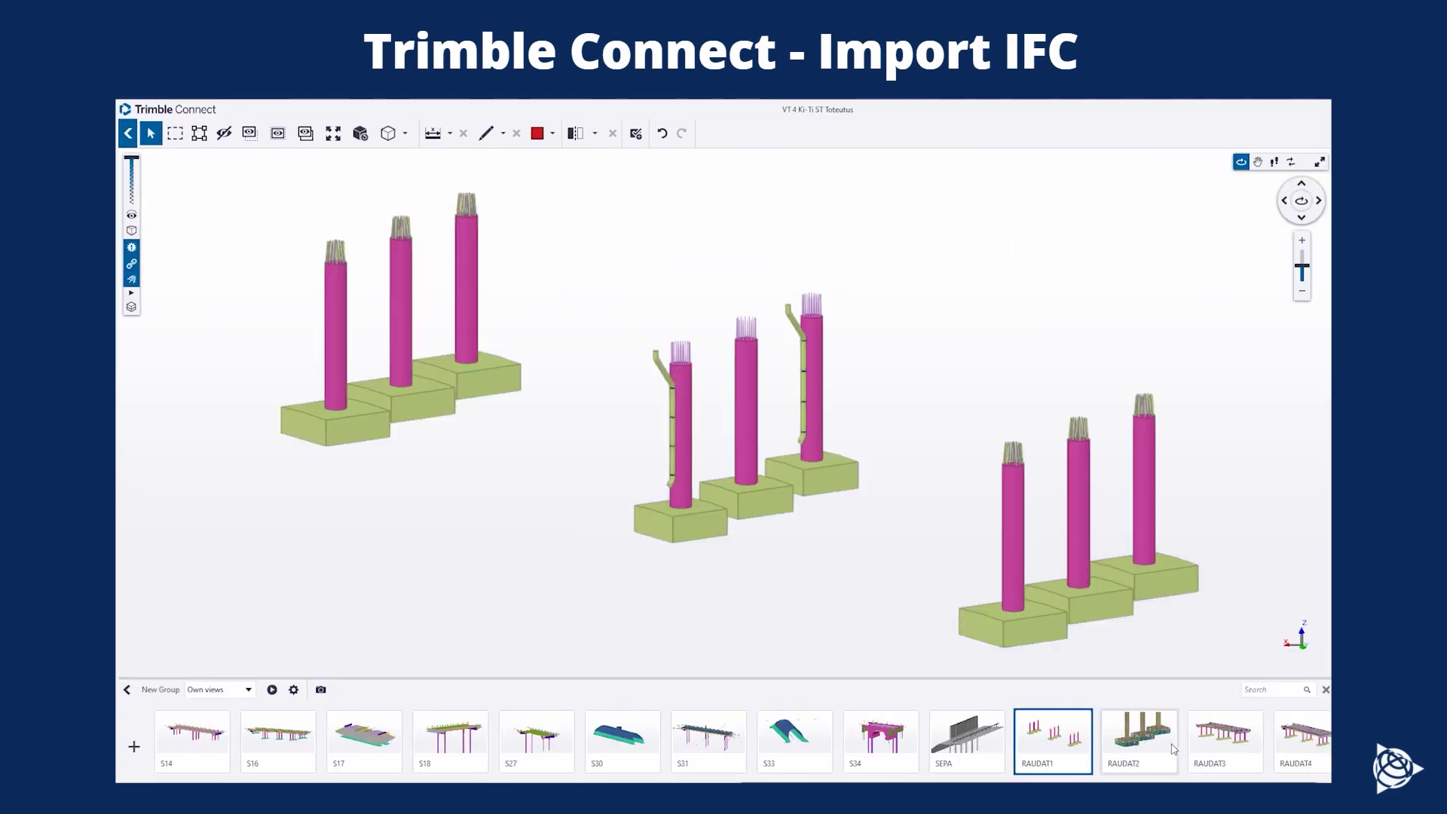
click(1112, 735)
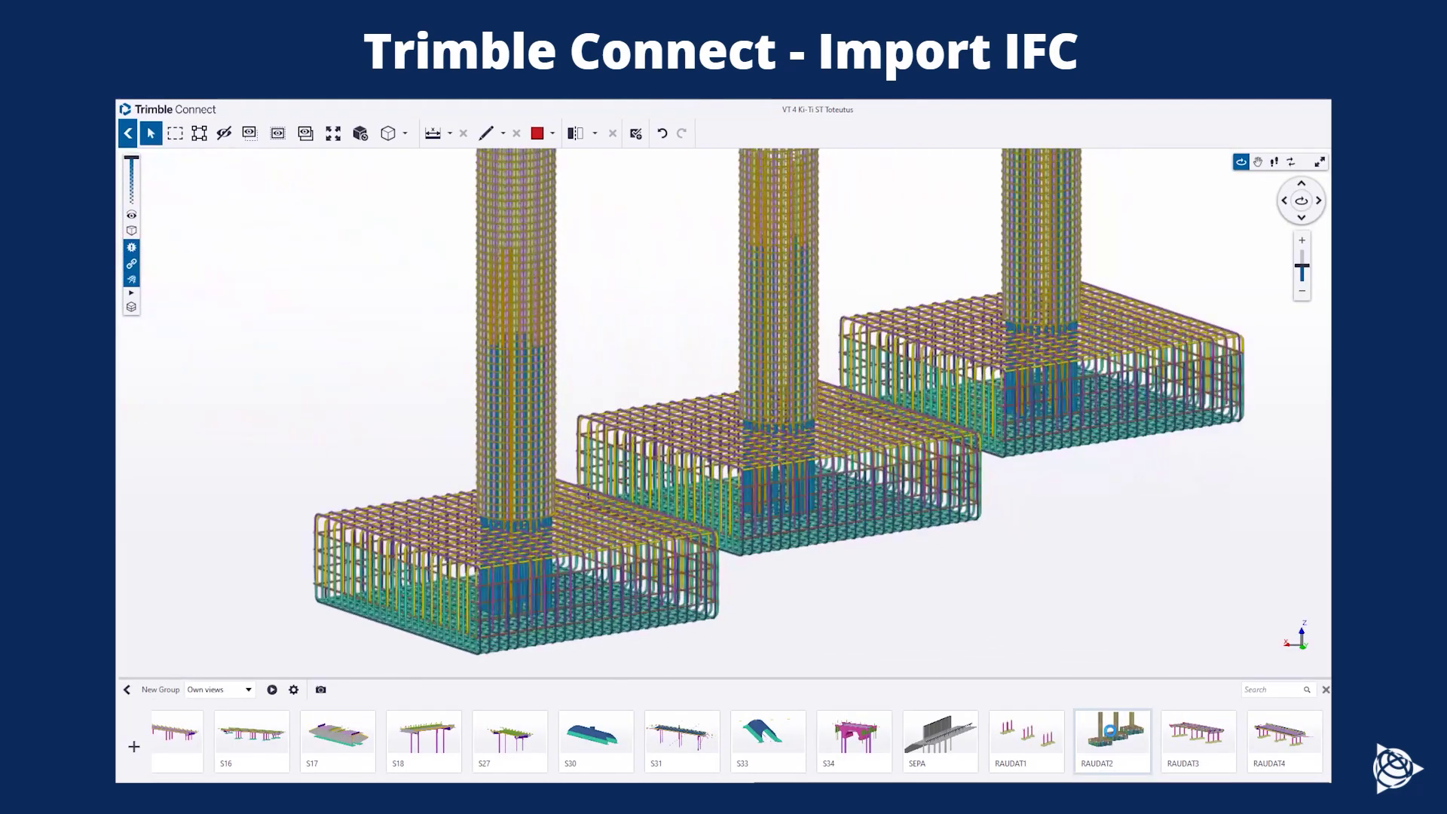
click(1195, 738)
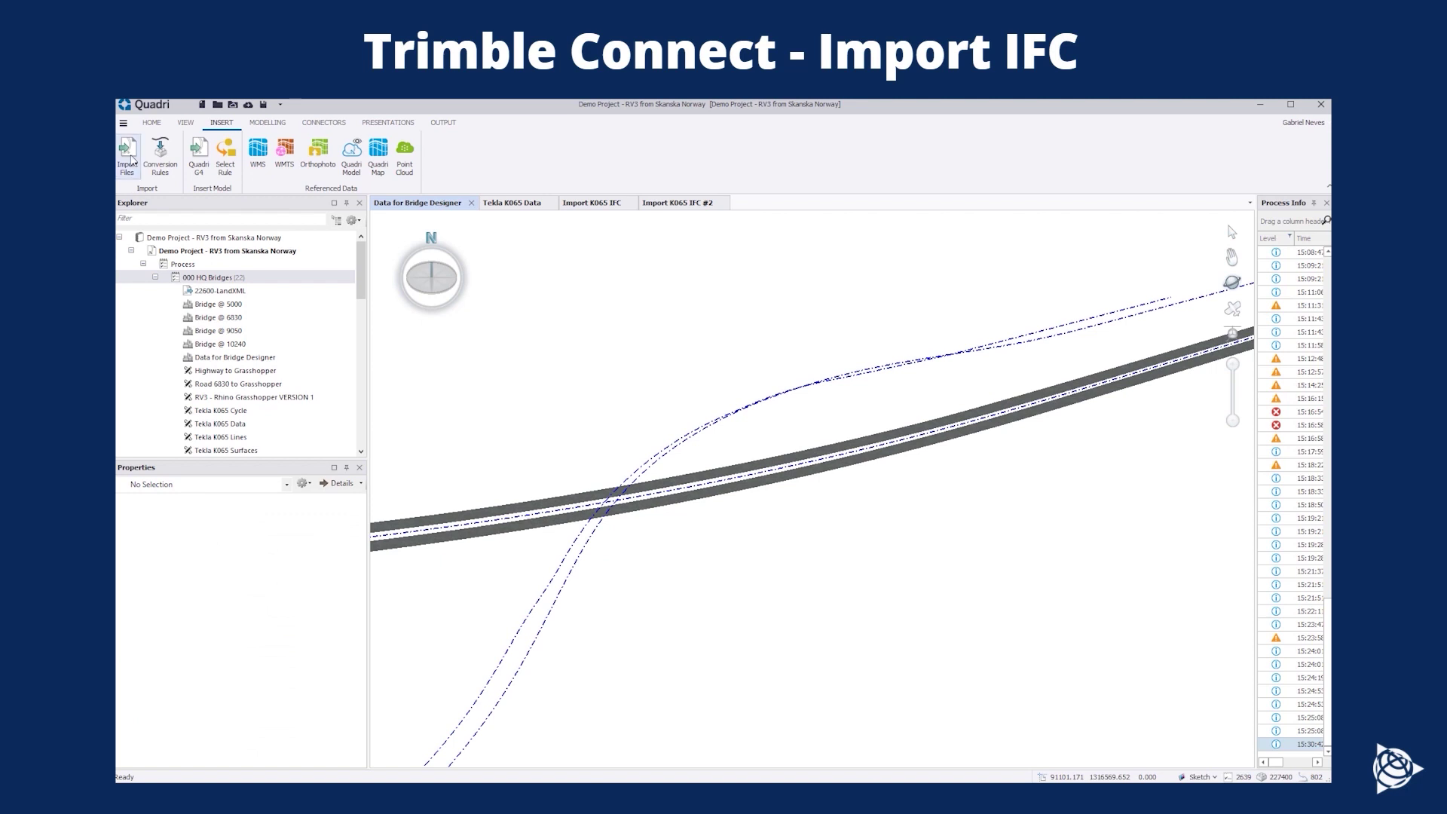
Import K065-V1.ifc as task K065-V1-IFC using a chosen conversion rule.
click(129, 158)
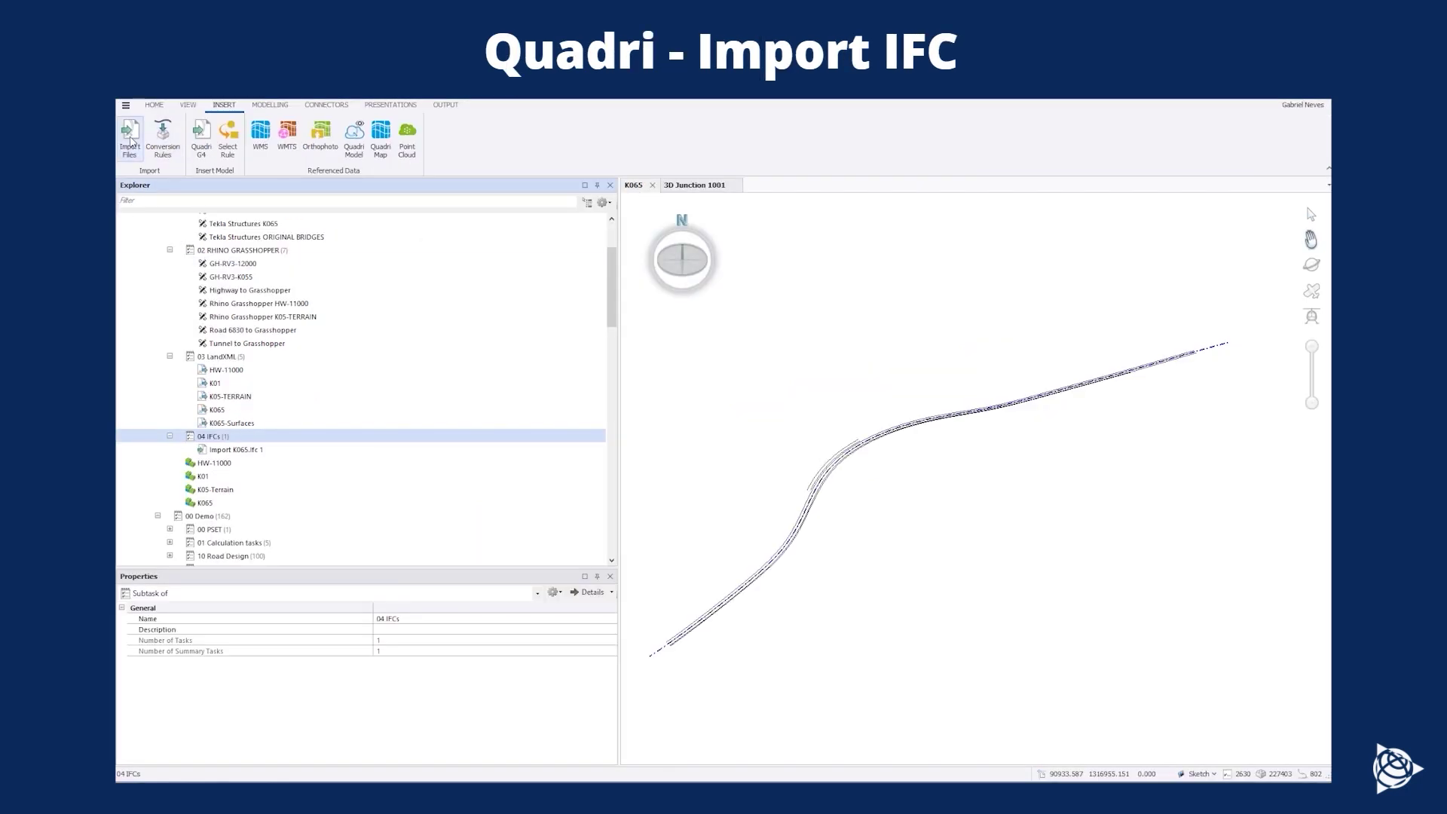
click(128, 151)
text(K06)
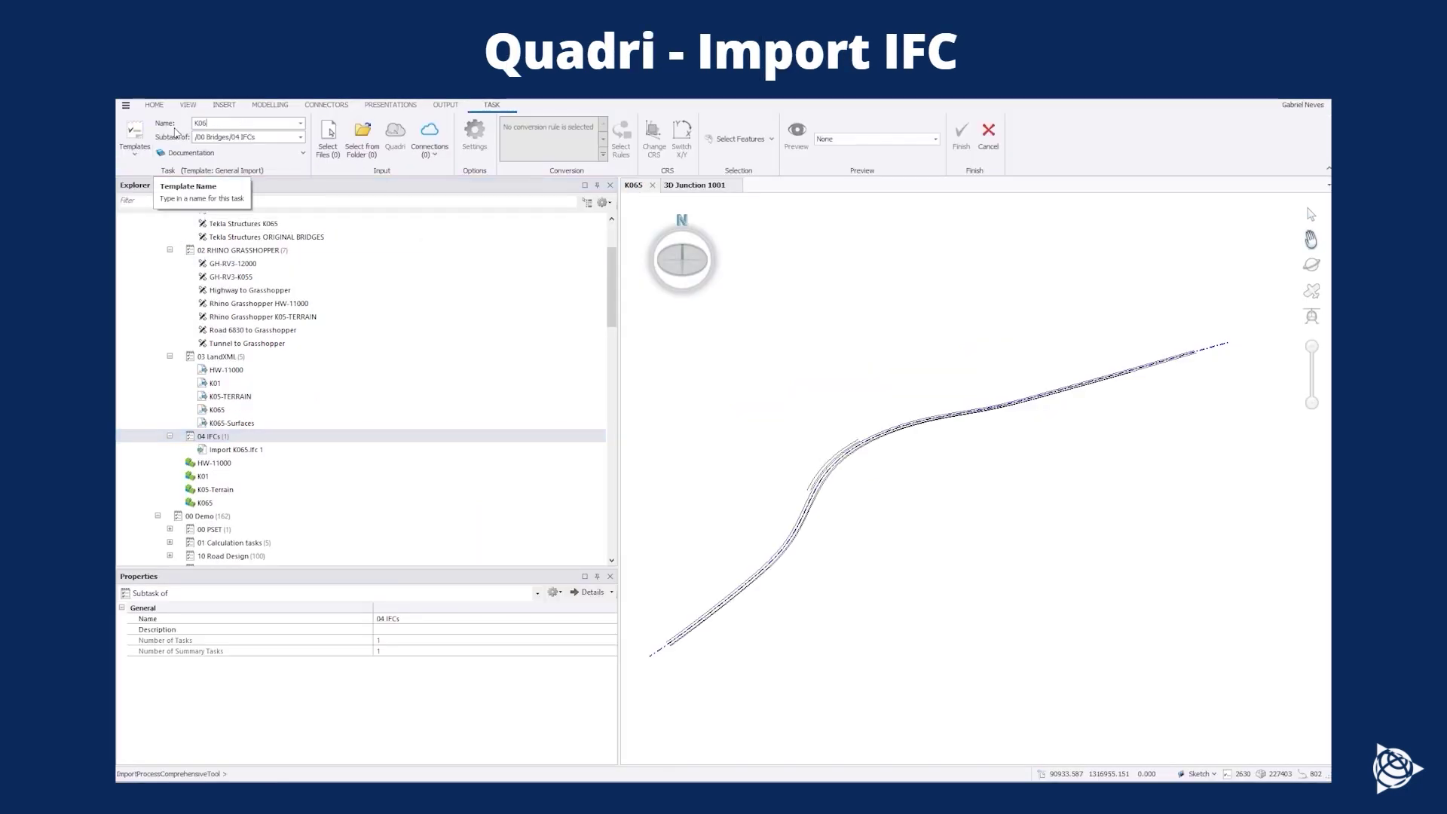
text(5-V1-IFC)
click(327, 139)
click(249, 181)
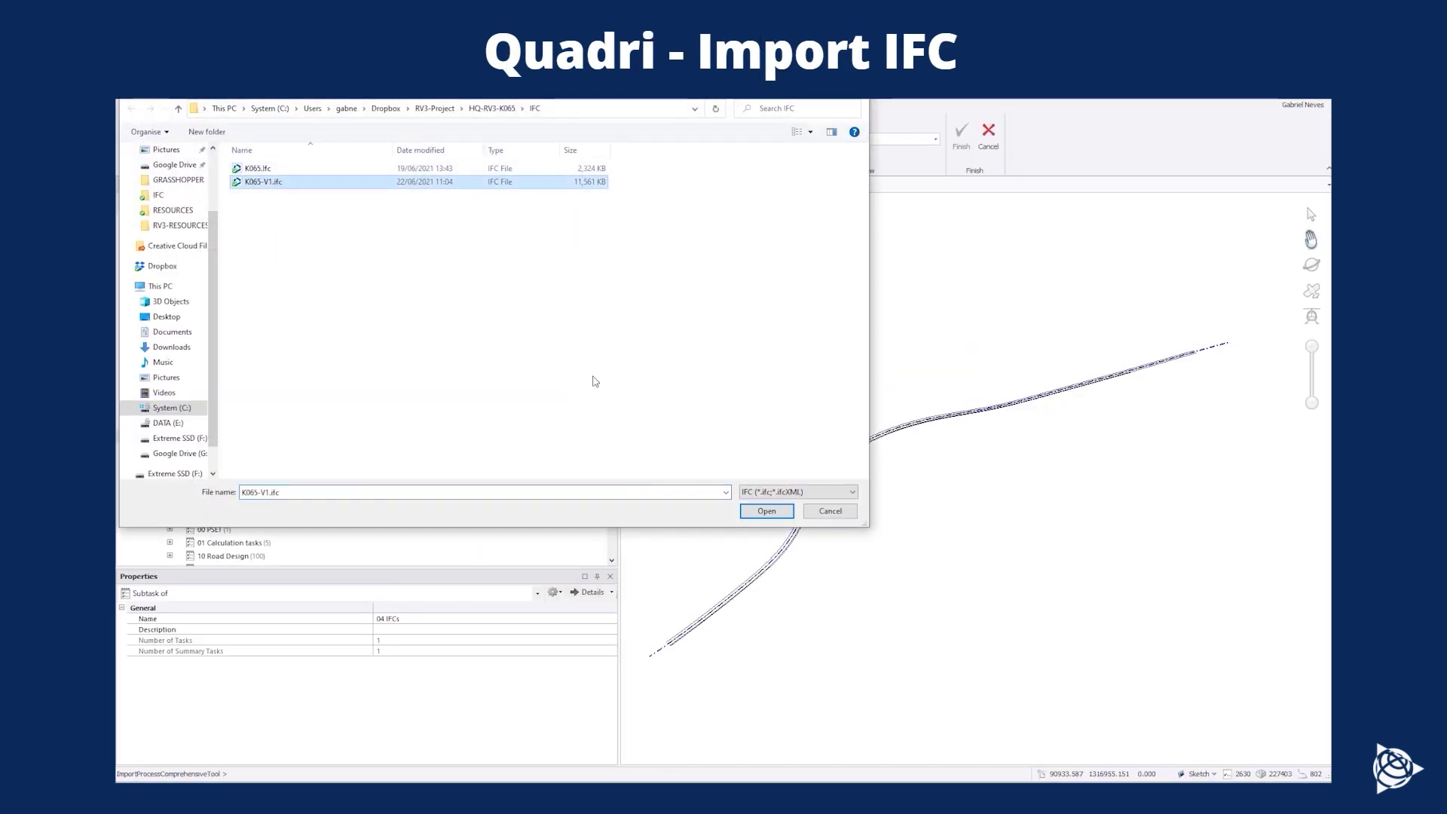
click(753, 509)
click(678, 455)
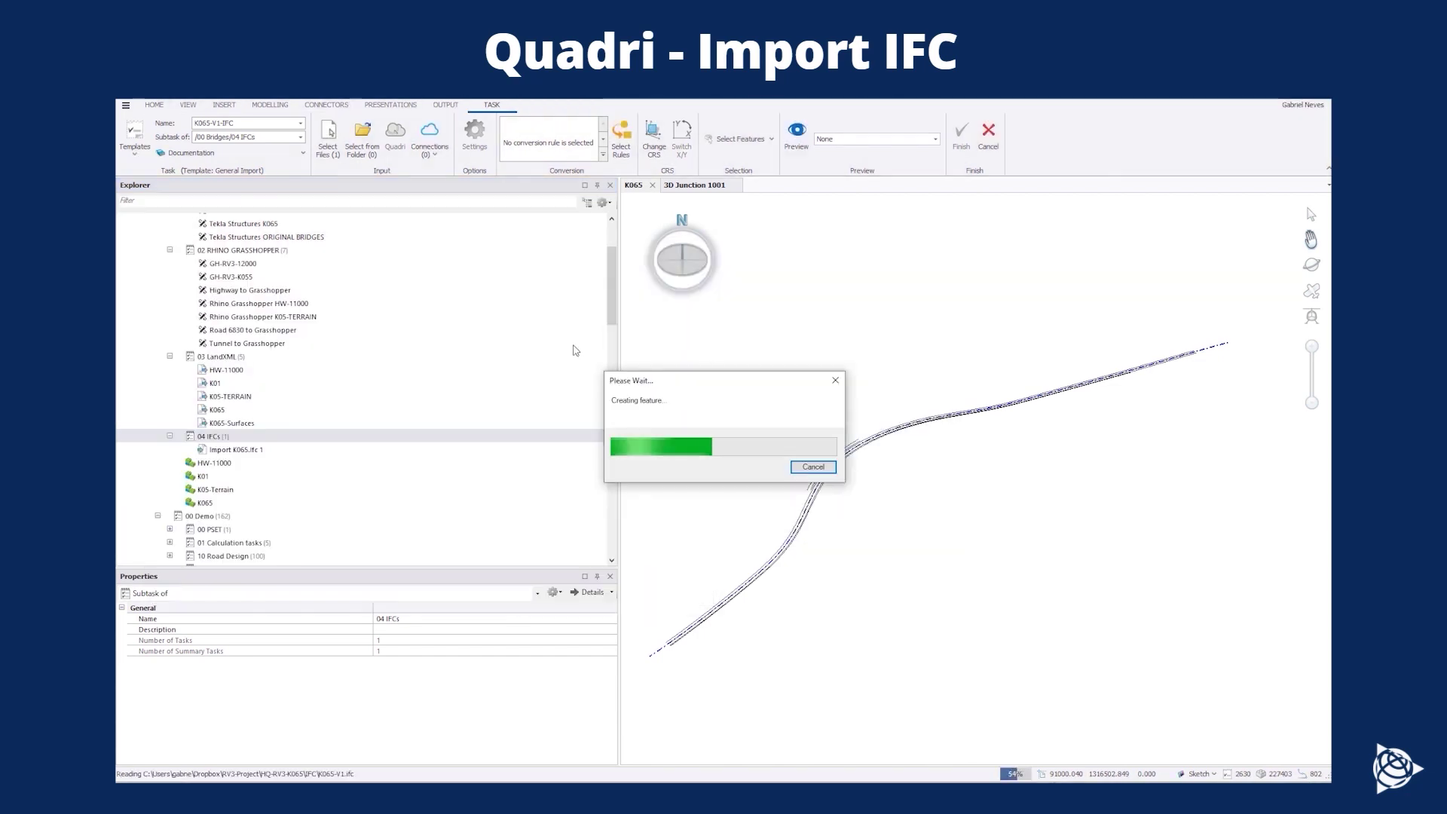
click(564, 150)
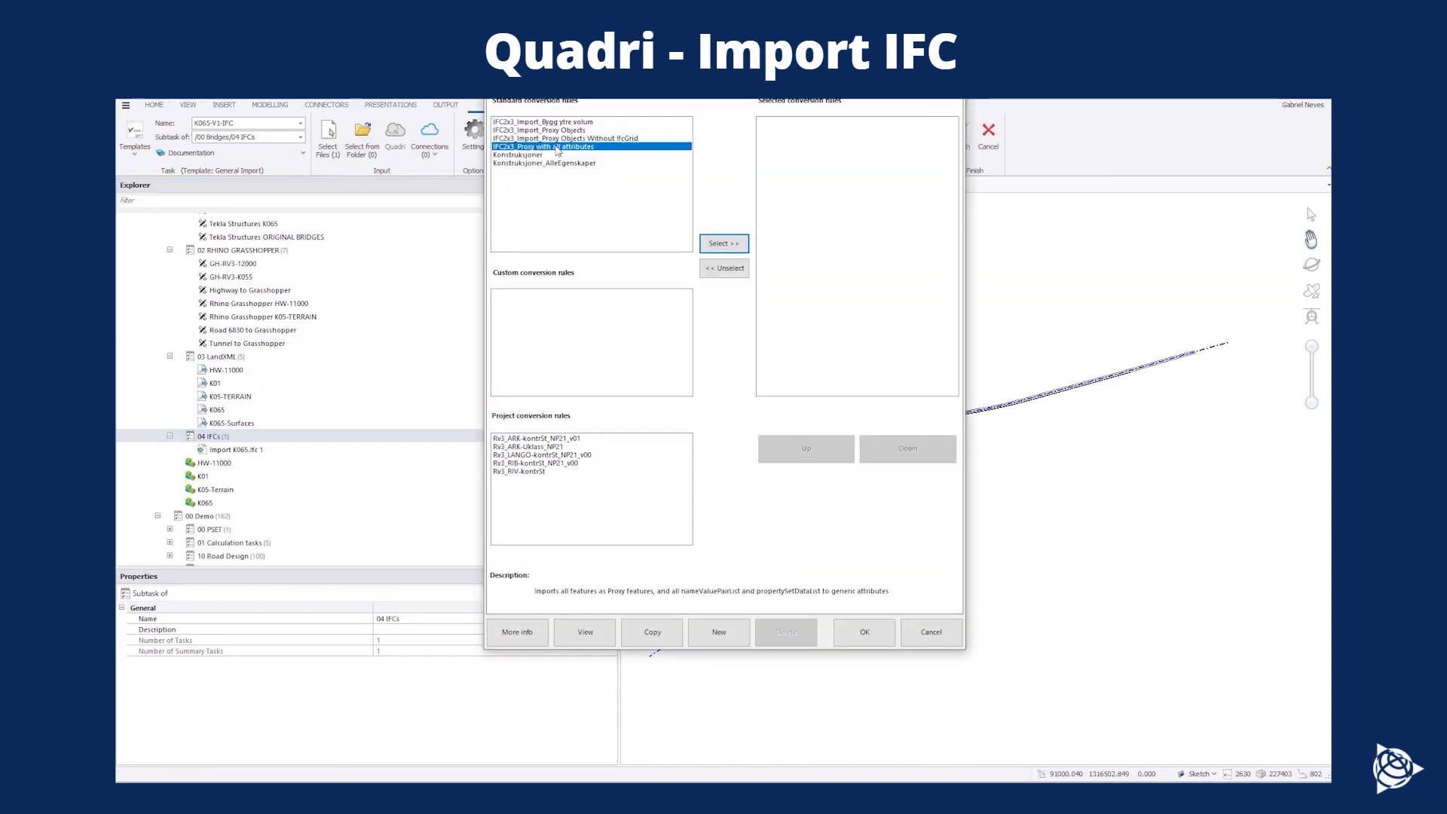
click(866, 635)
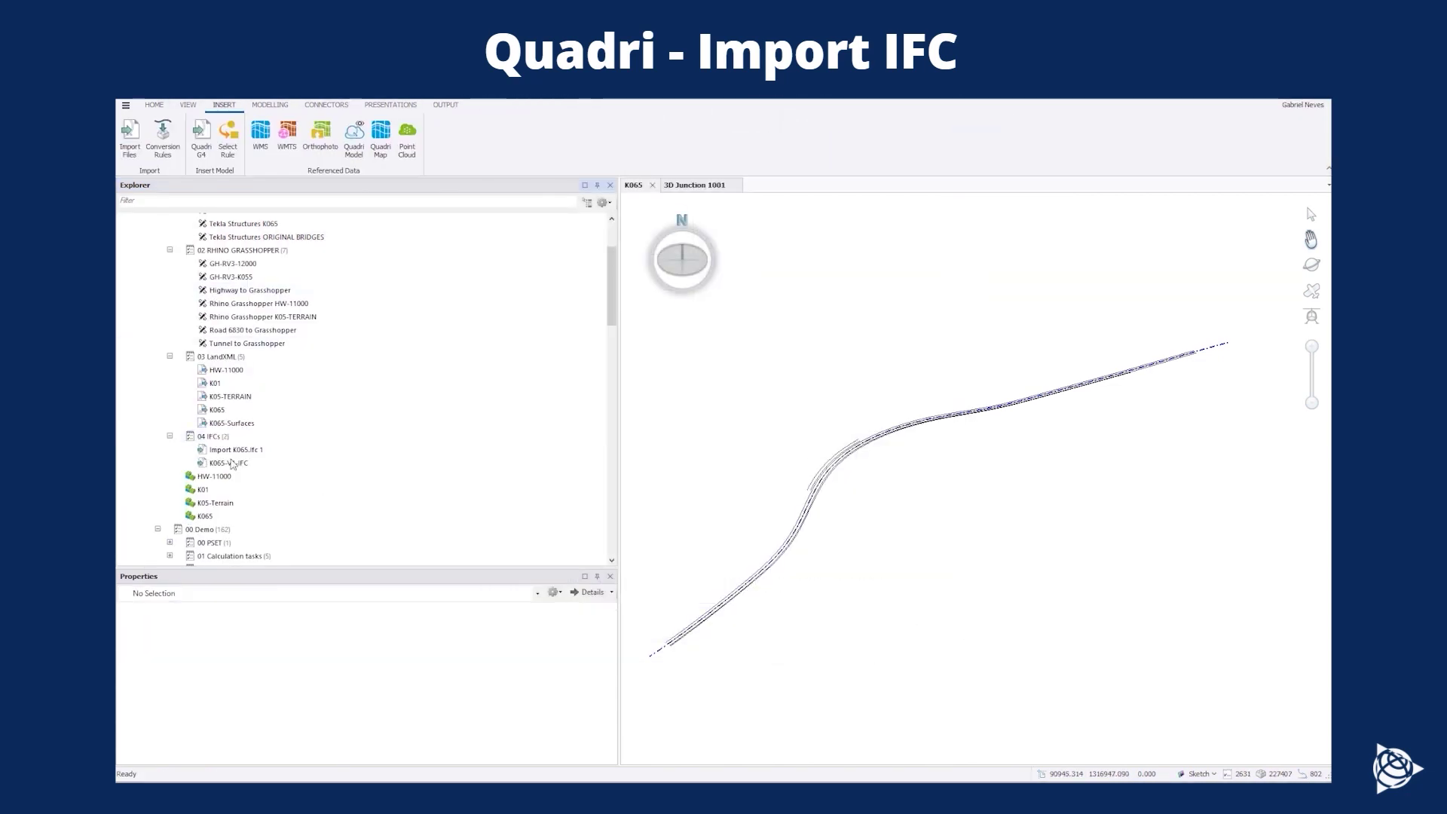
Open the K065-V1-IFC task in a view and orbit the imported bridge.
right_click(230, 463)
click(273, 566)
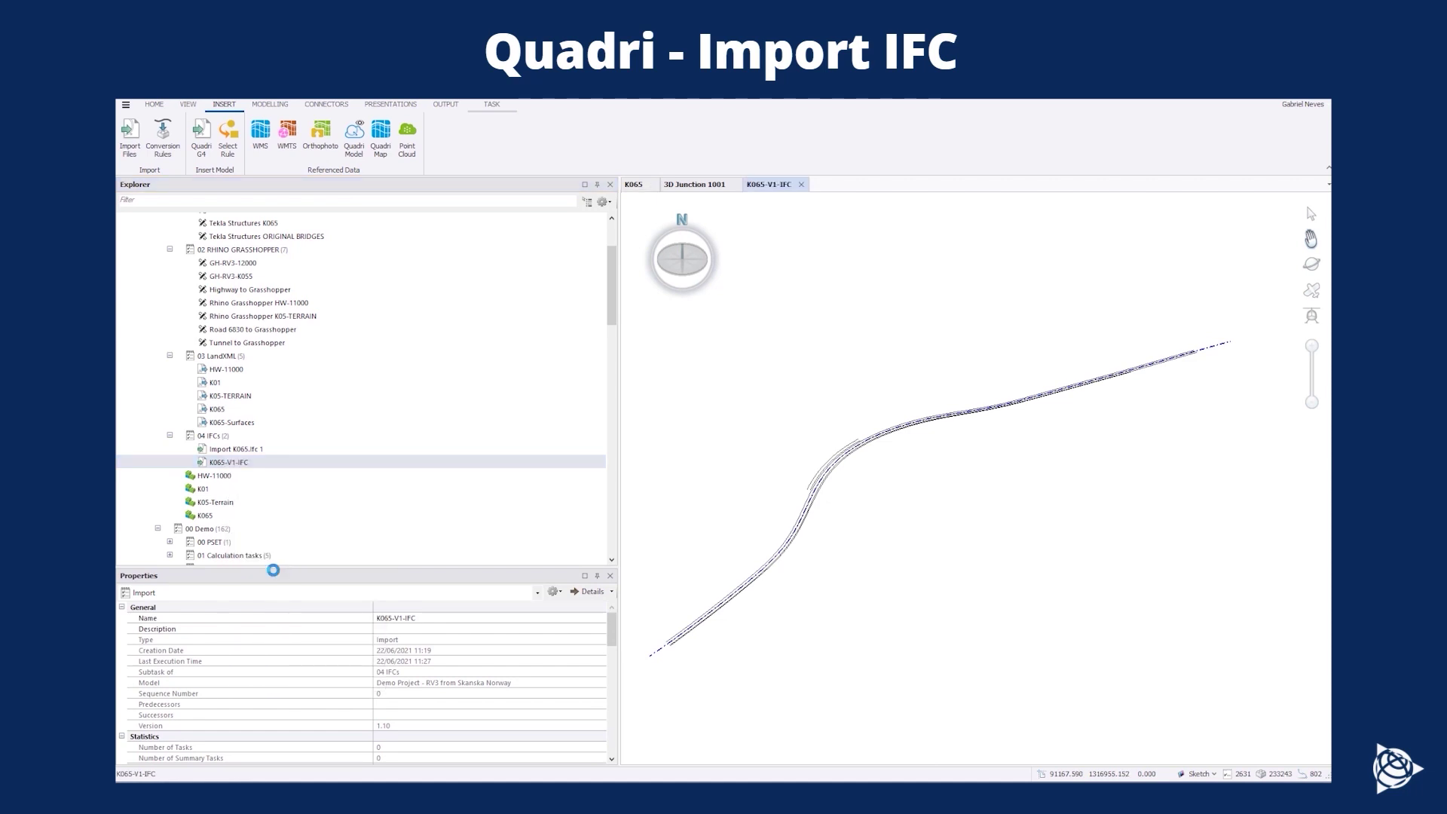
scroll(875, 565, up, 5)
mouse_move(849, 382)
mouse_down()
mouse_move(791, 526)
mouse_move(1066, 467)
mouse_move(950, 596)
mouse_move(919, 497)
mouse_up()
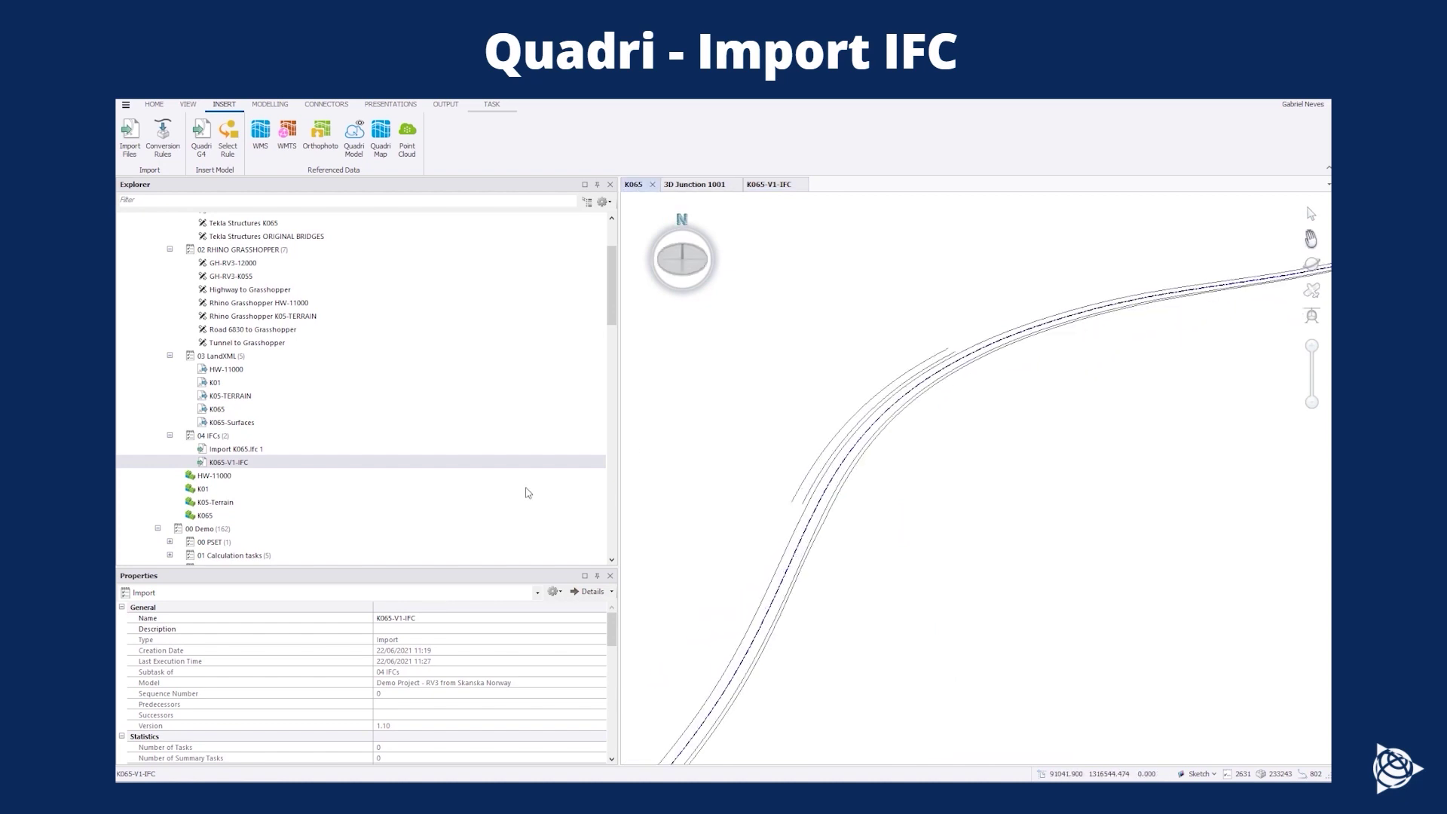
scroll(527, 490, down, 1)
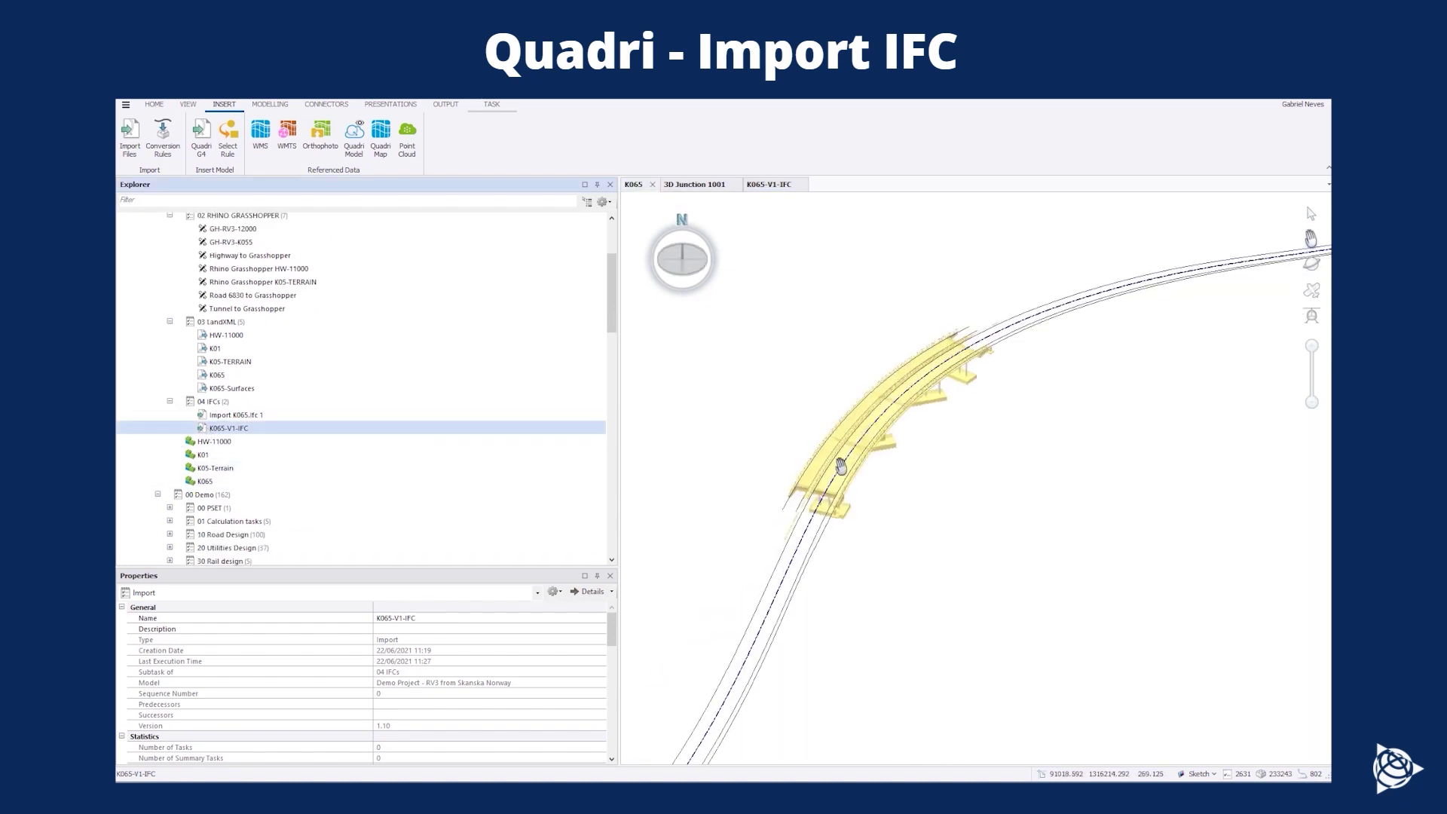